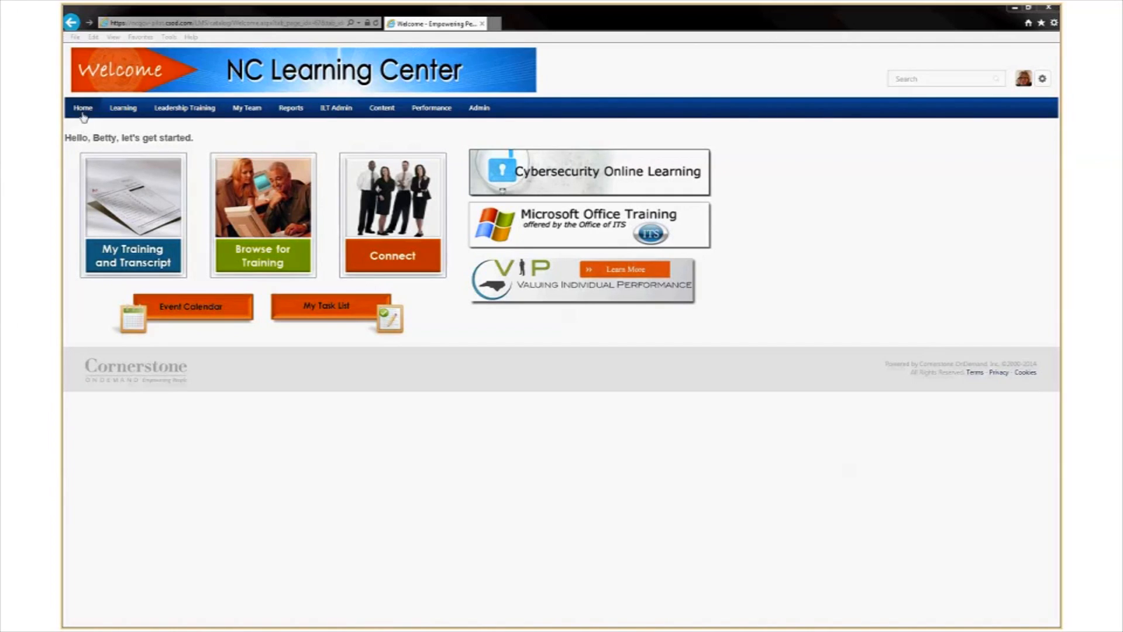
# From Universal Profile's Actions, launch the in-progress '15-'16 Perf. Plan task.
pyautogui.moveTo(84, 111)
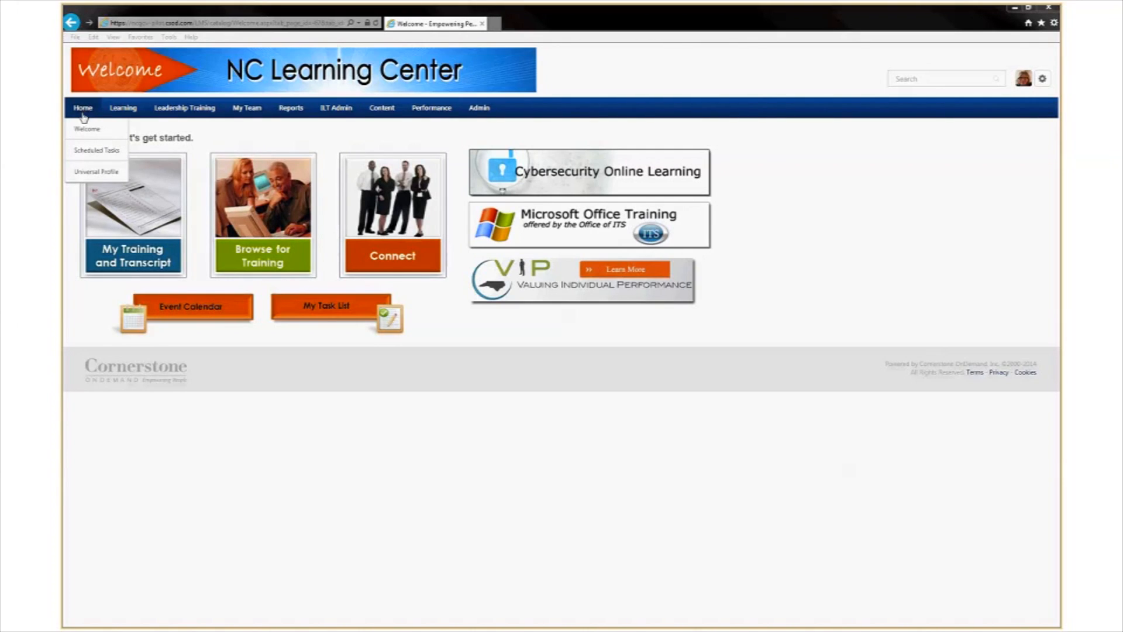
pyautogui.click(84, 173)
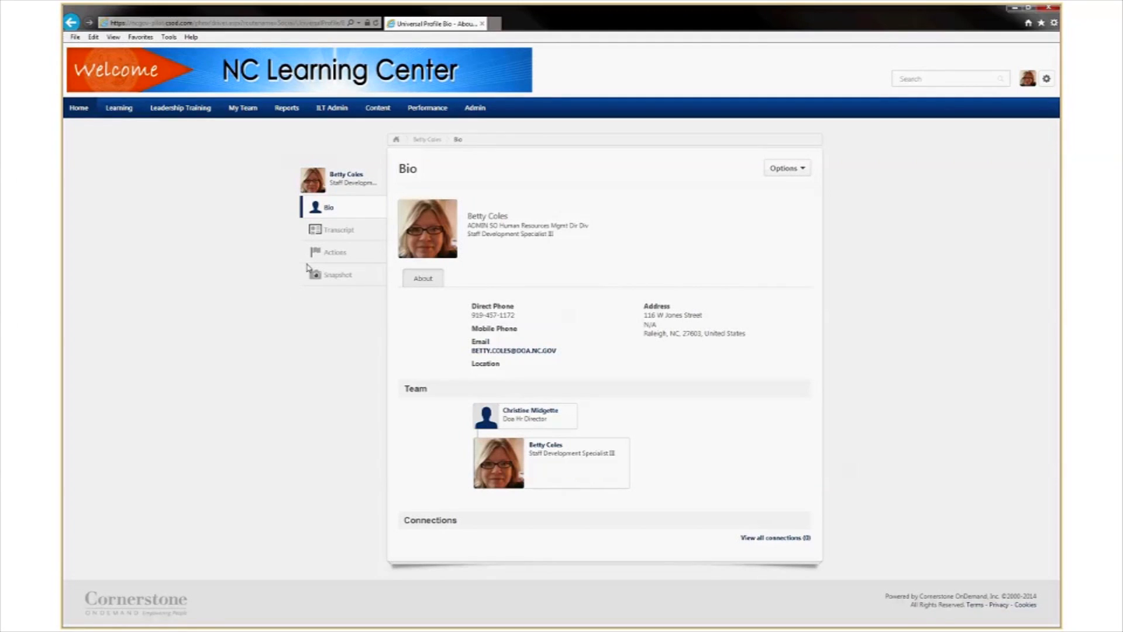
pyautogui.click(335, 254)
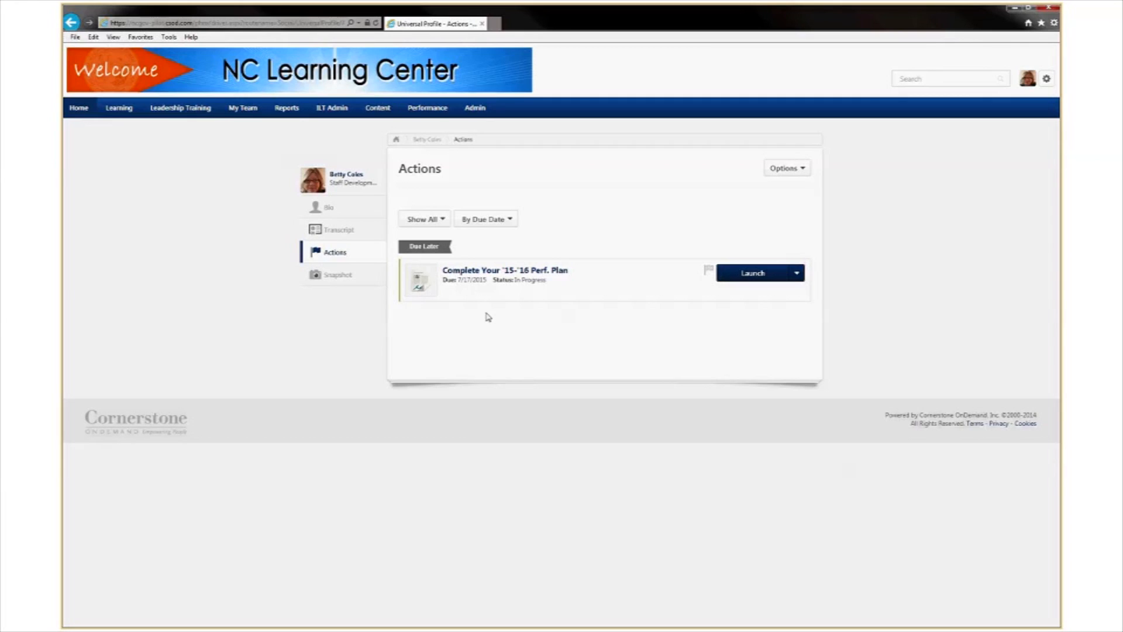
pyautogui.click(777, 277)
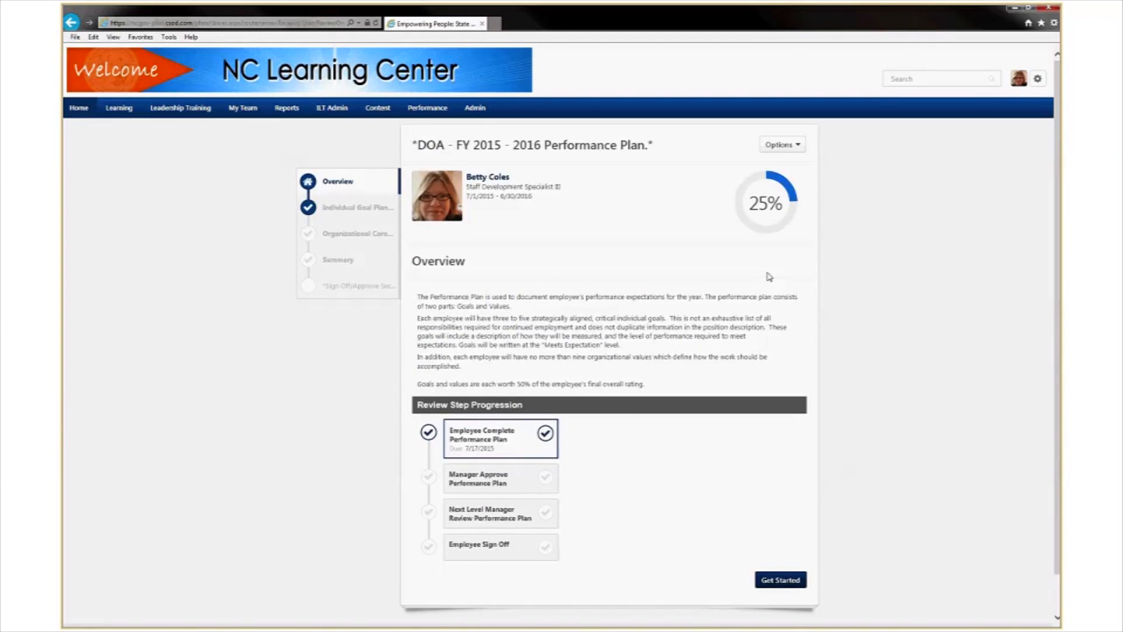
# Move past the plan Overview to the Individual Goal Planning Section and shrink the browser window.
pyautogui.scroll(-1, 815, 303)
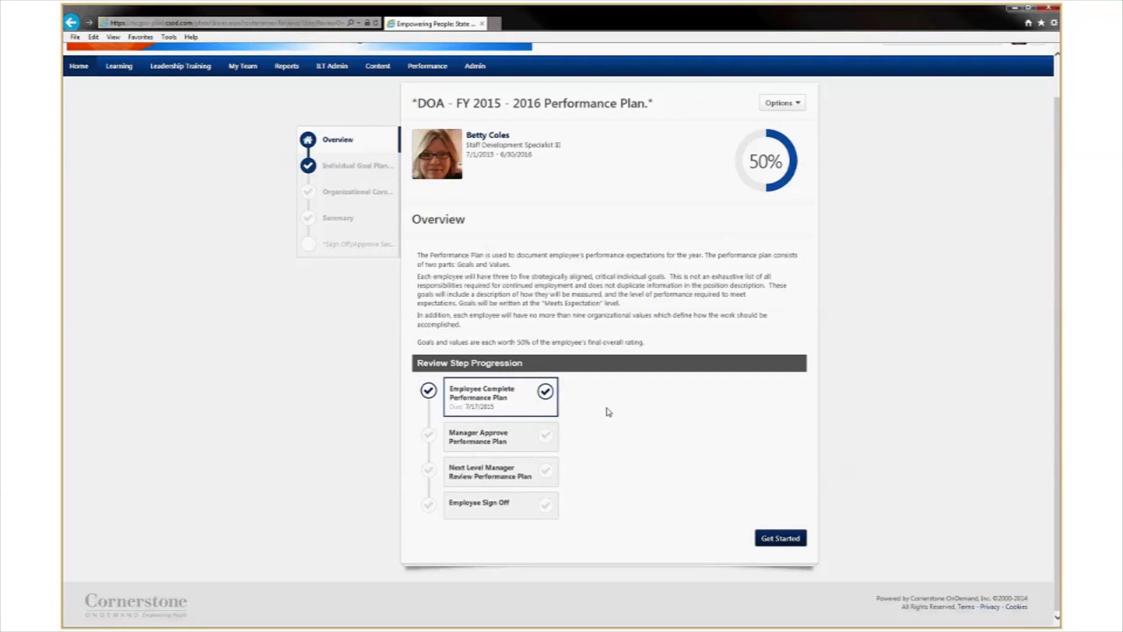
pyautogui.click(779, 543)
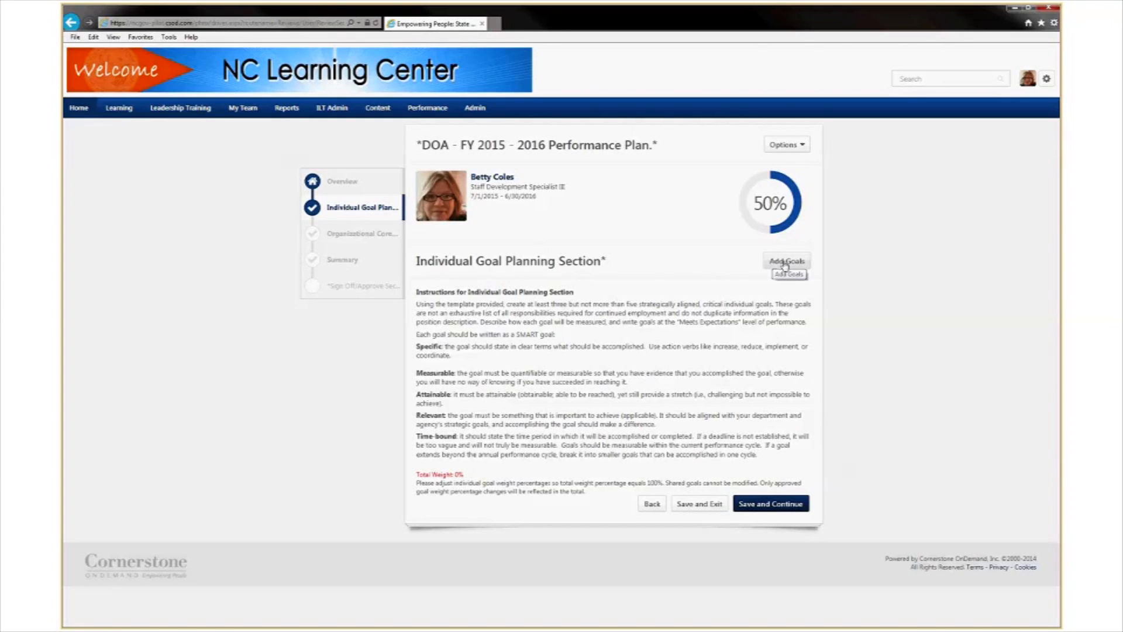
pyautogui.click(1029, 9)
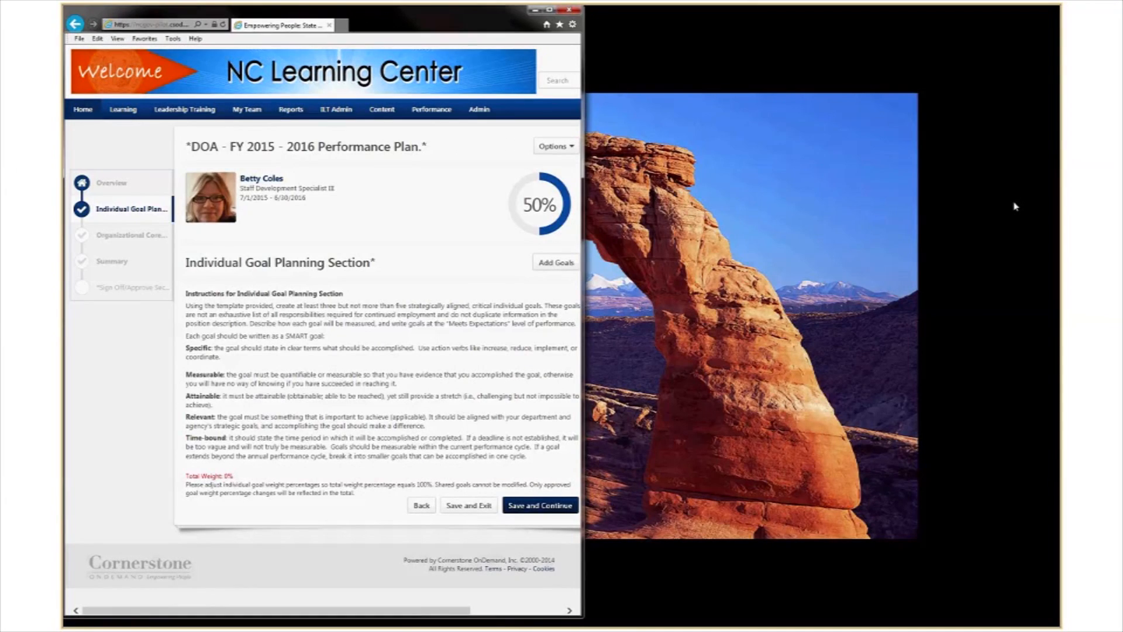
# Bring up the Excel Goal-Task Template and review the first goal's row up to title cell E2.
pyautogui.hotkey('alt', 'Tab')
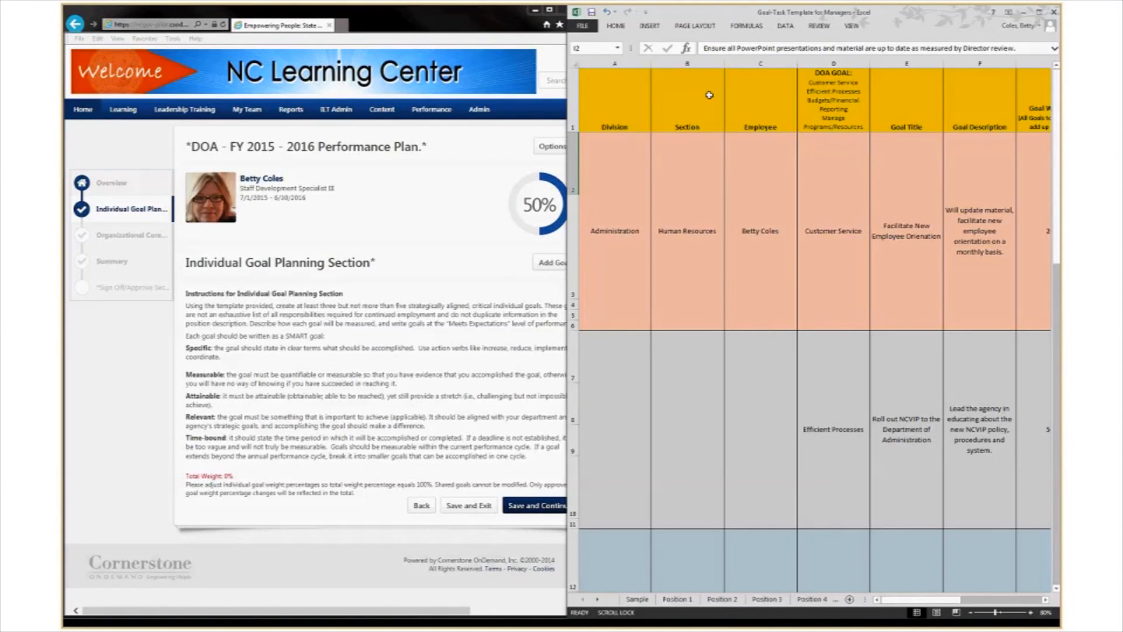
pyautogui.click(617, 249)
pyautogui.click(687, 256)
pyautogui.click(770, 256)
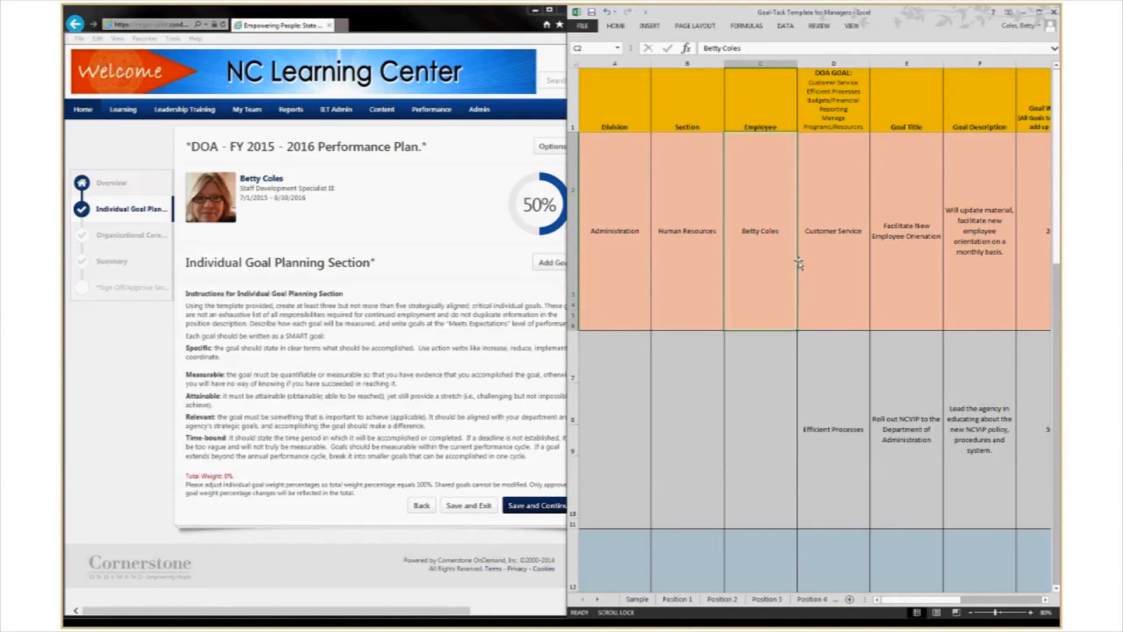
pyautogui.click(835, 266)
pyautogui.click(912, 271)
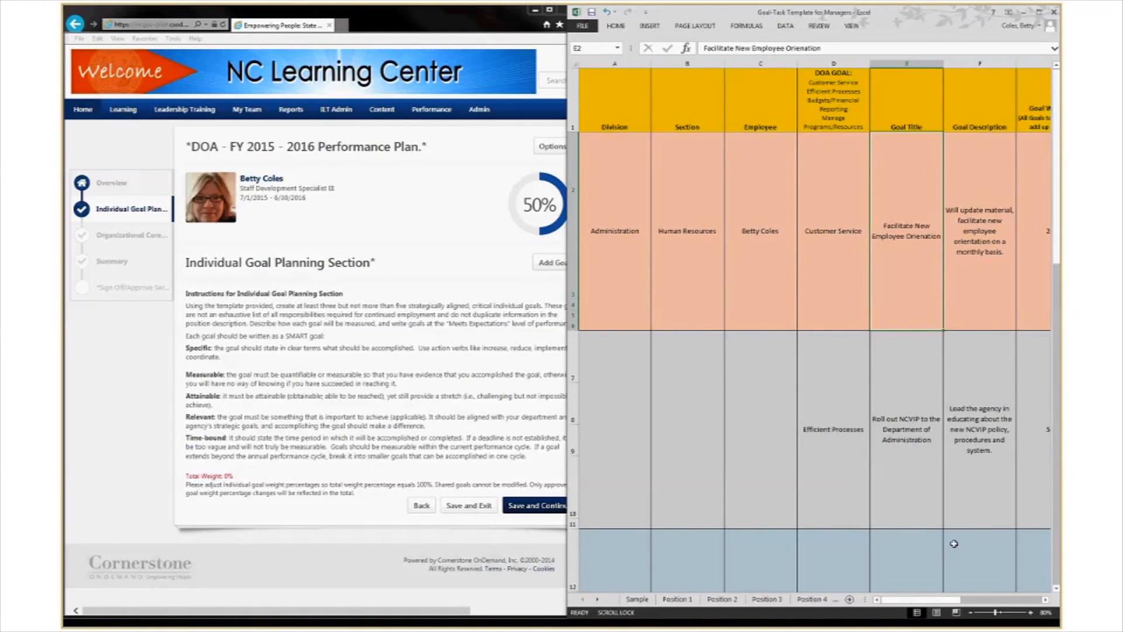
# Scroll across the template's columns, then return to the plan and start a blank new goal.
pyautogui.click(1045, 600)
pyautogui.click(1045, 599)
pyautogui.click(1045, 600)
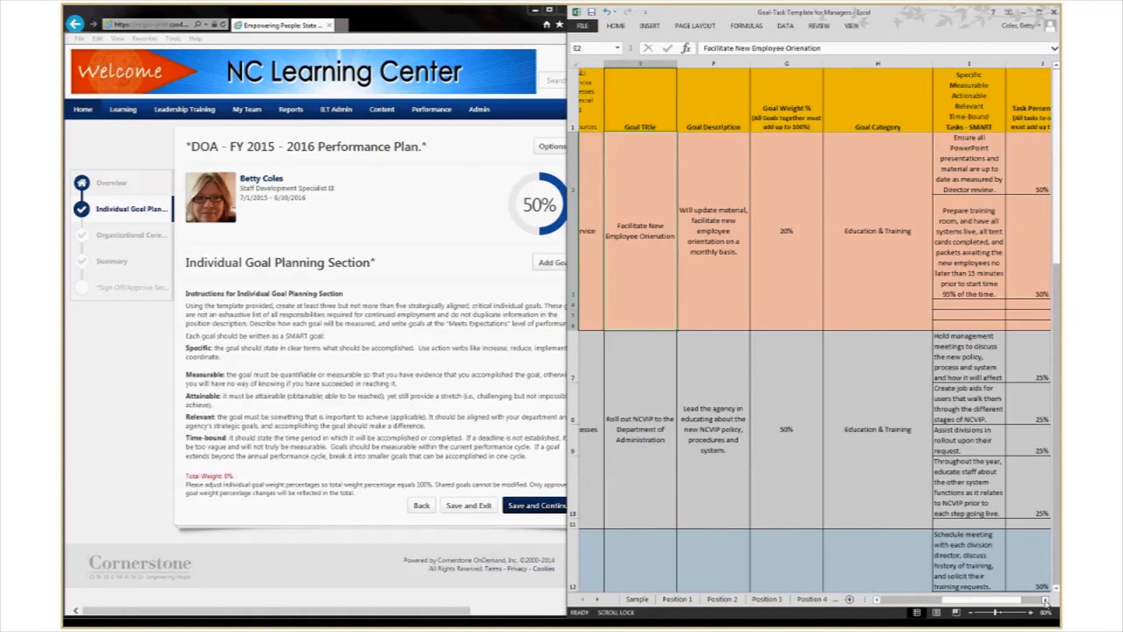
pyautogui.click(1046, 600)
pyautogui.click(1045, 599)
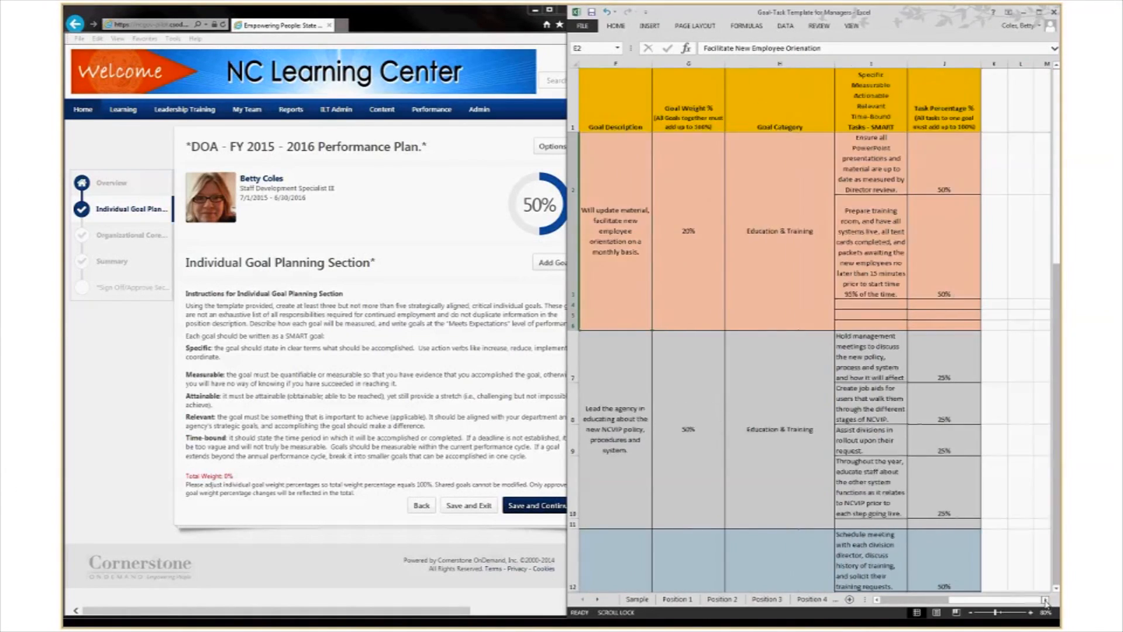
pyautogui.click(877, 599)
pyautogui.click(877, 599)
pyautogui.click(876, 600)
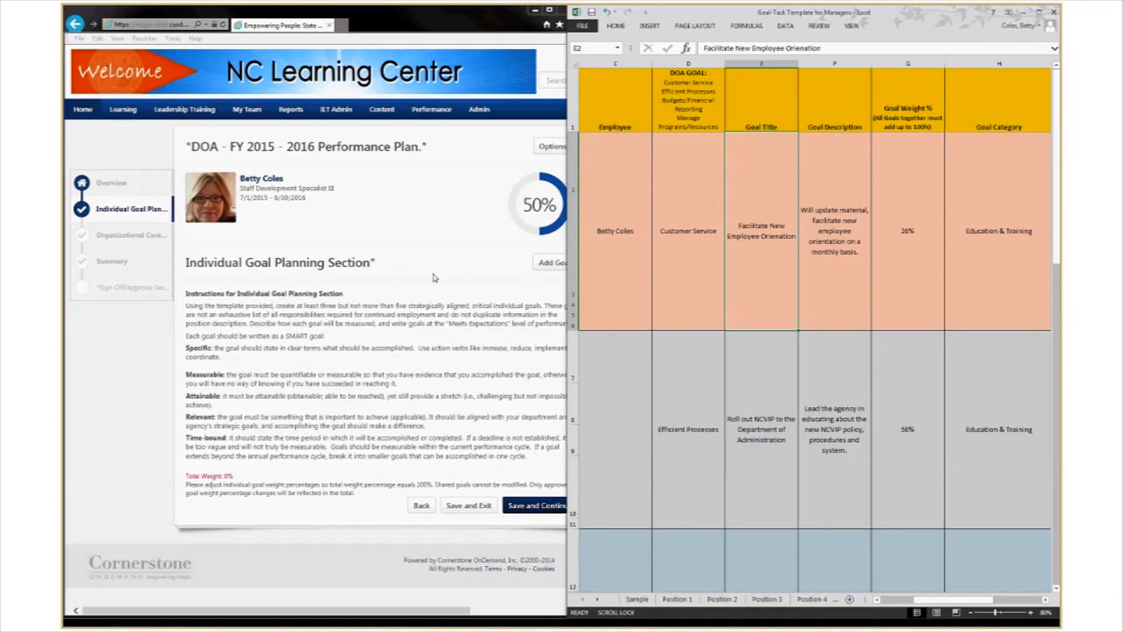
pyautogui.click(484, 227)
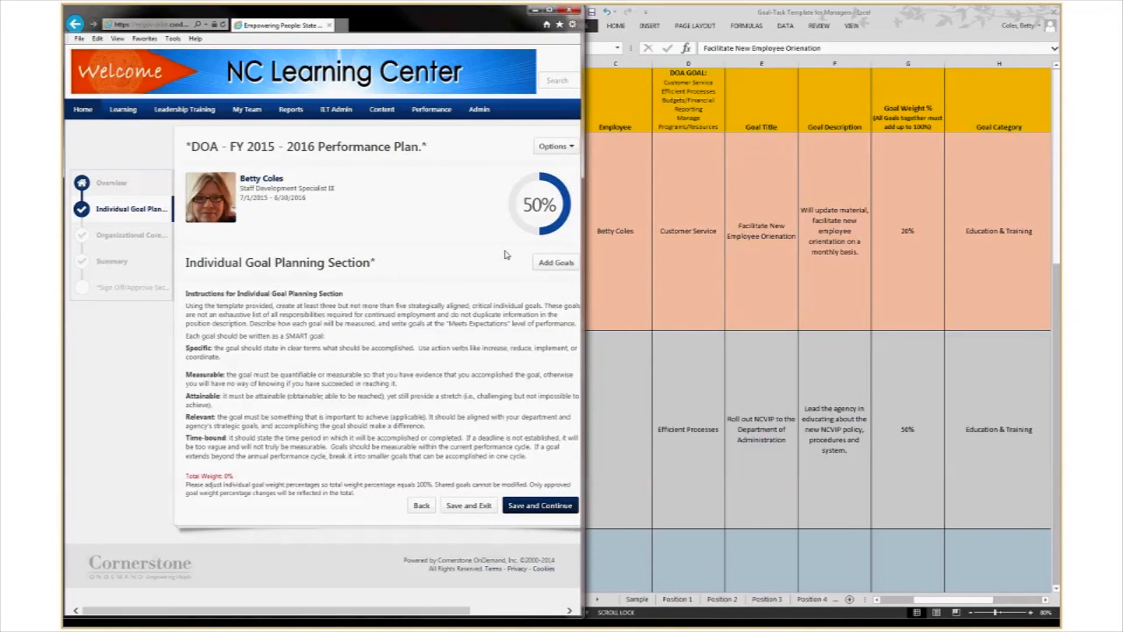
pyautogui.click(553, 266)
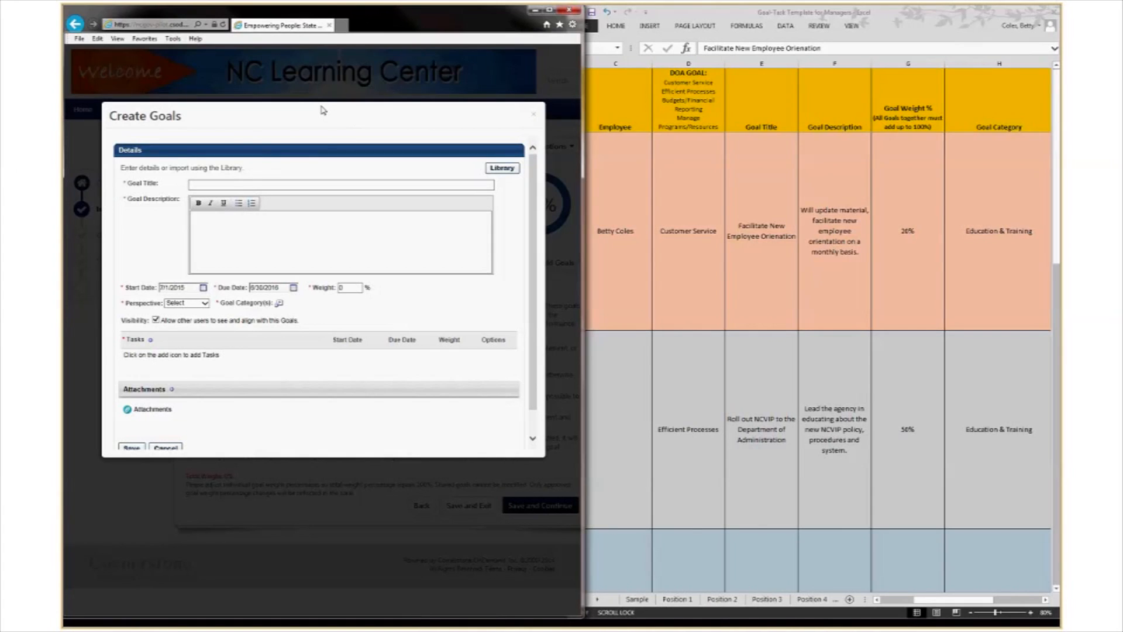
# Copy the goal title from cell E2 into the new goal's Goal Title field.
pyautogui.click(216, 185)
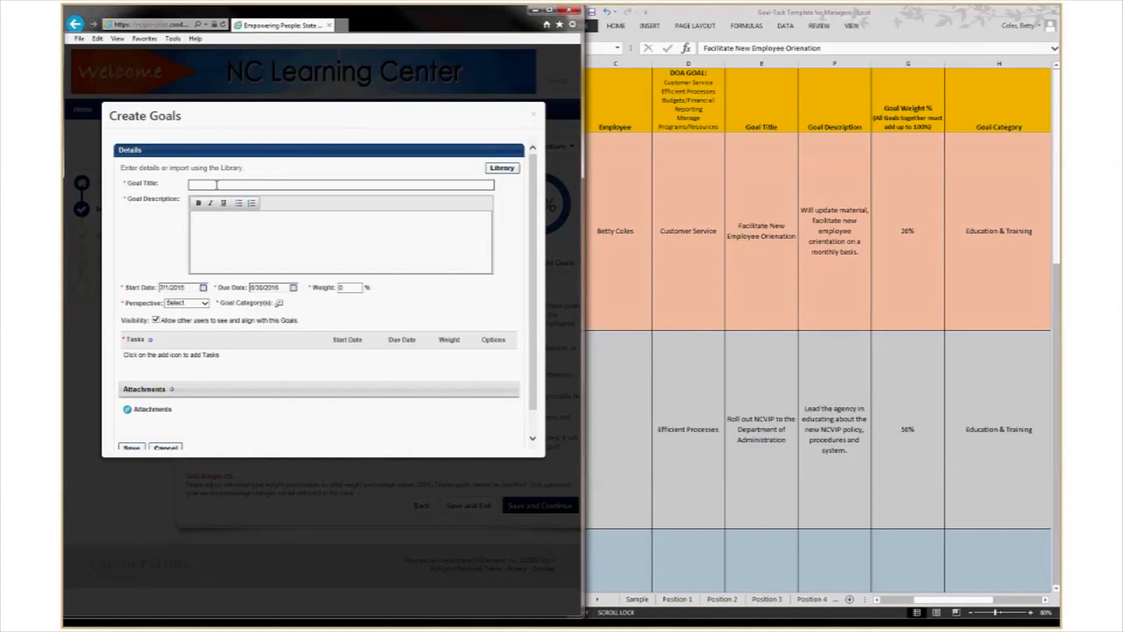
pyautogui.click(735, 239)
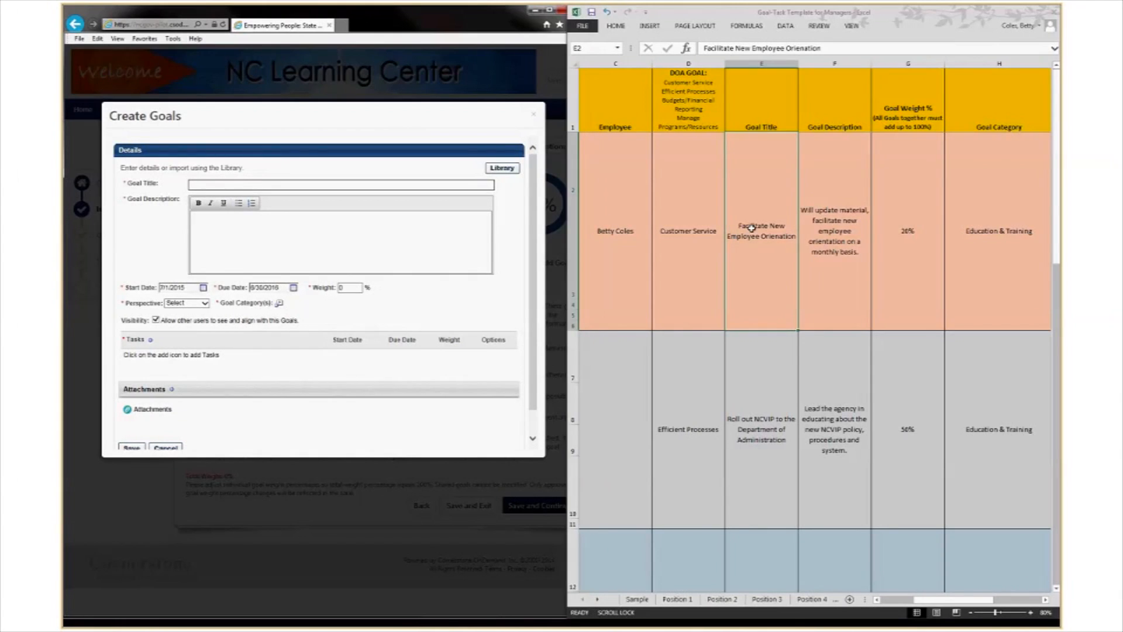
pyautogui.doubleClick(750, 236)
pyautogui.moveTo(738, 226); pyautogui.dragTo(797, 239)
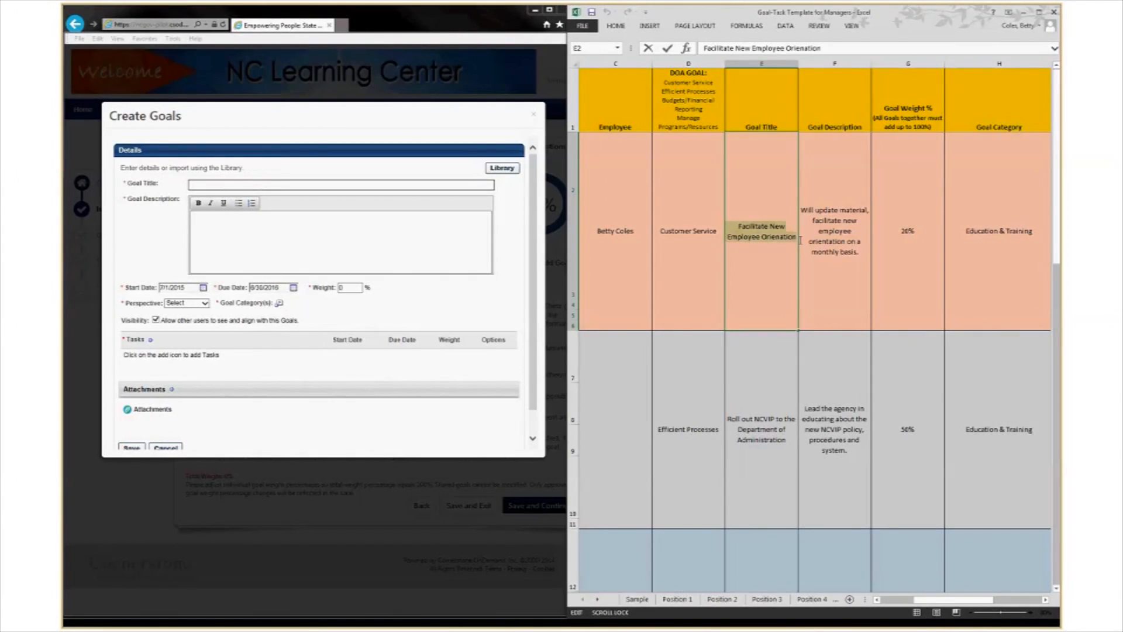
pyautogui.rightClick(764, 240)
pyautogui.click(781, 259)
pyautogui.click(202, 186)
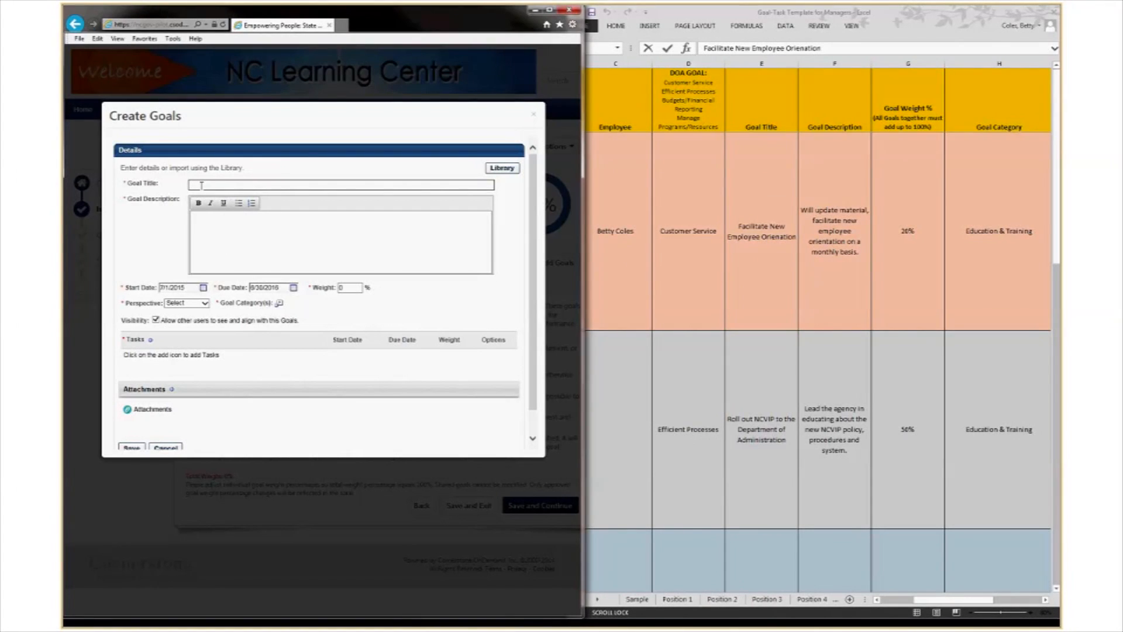
pyautogui.rightClick(201, 185)
pyautogui.click(224, 235)
# Paste the cell F2 description into Goal Description, allowing the page clipboard access.
pyautogui.click(188, 218)
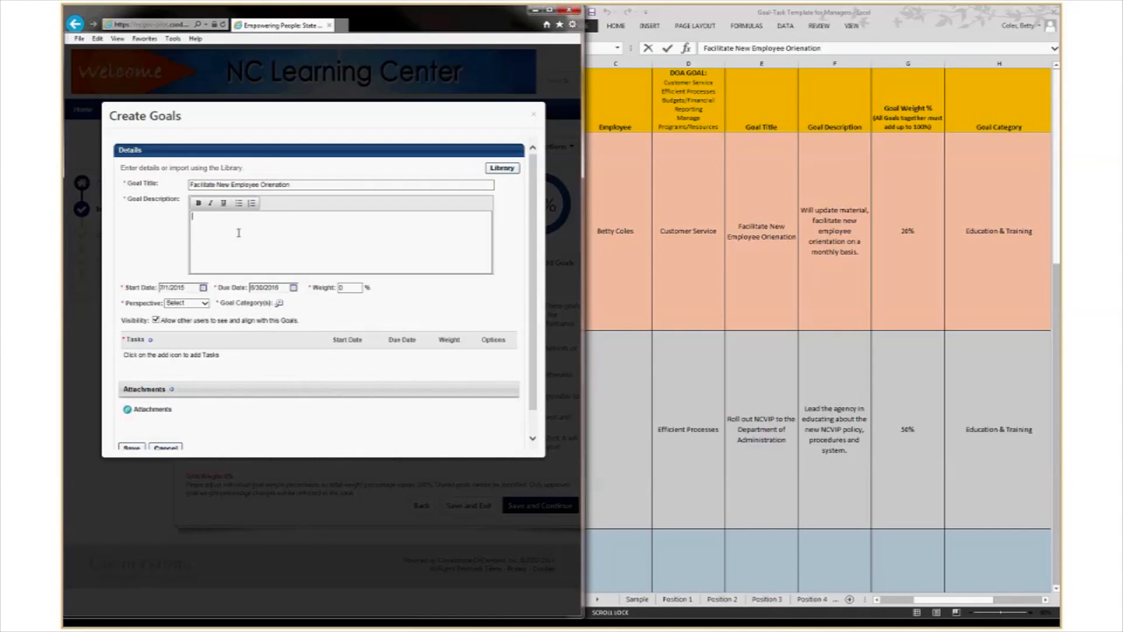
pyautogui.click(804, 229)
pyautogui.doubleClick(804, 230)
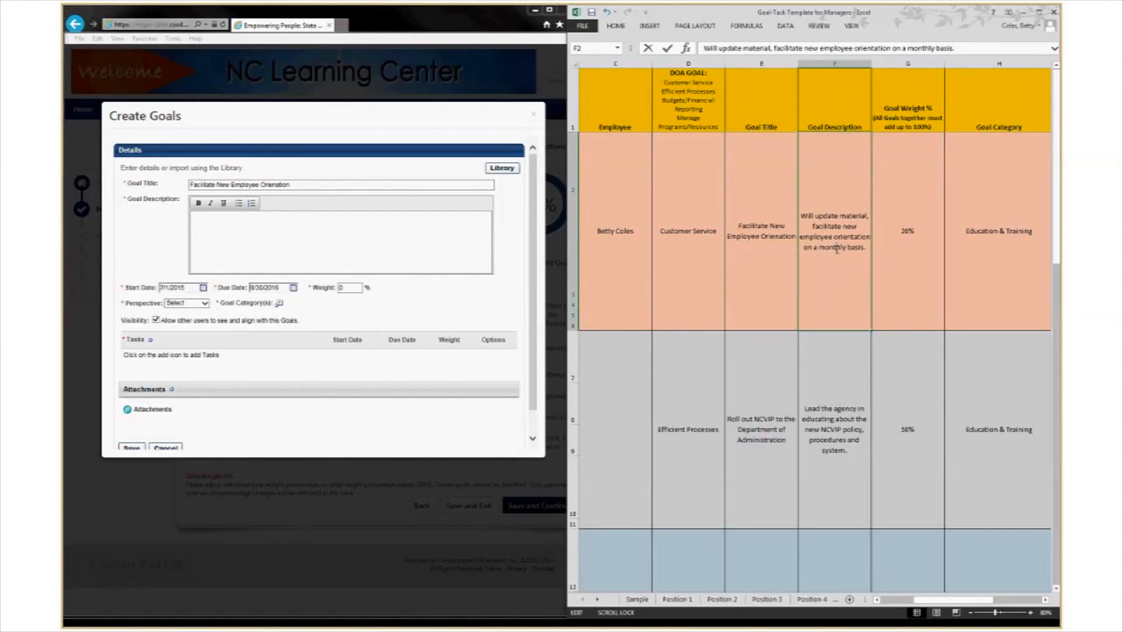
pyautogui.moveTo(803, 216); pyautogui.dragTo(849, 248)
pyautogui.rightClick(831, 236)
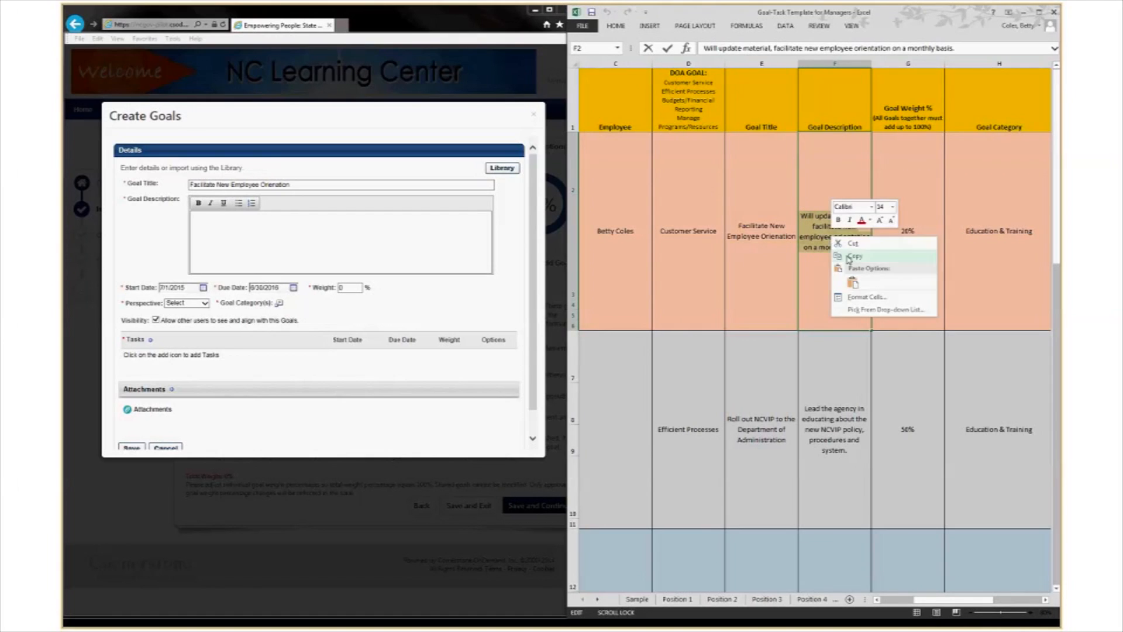
pyautogui.click(851, 255)
pyautogui.click(204, 221)
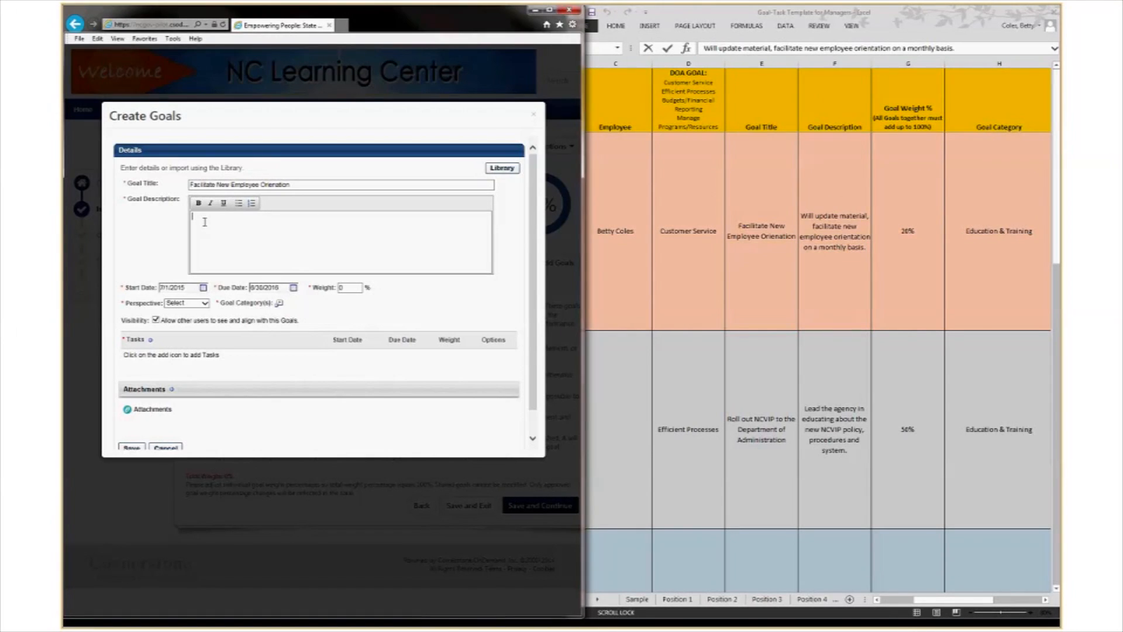
pyautogui.rightClick(205, 222)
pyautogui.click(237, 263)
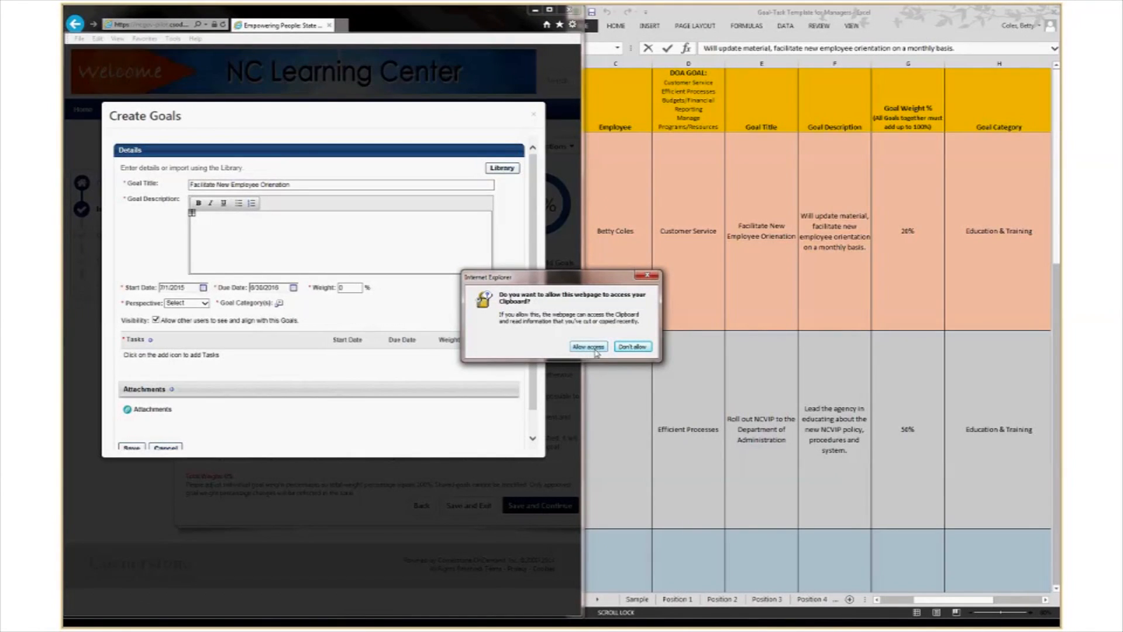
pyautogui.moveTo(554, 279); pyautogui.dragTo(503, 237)
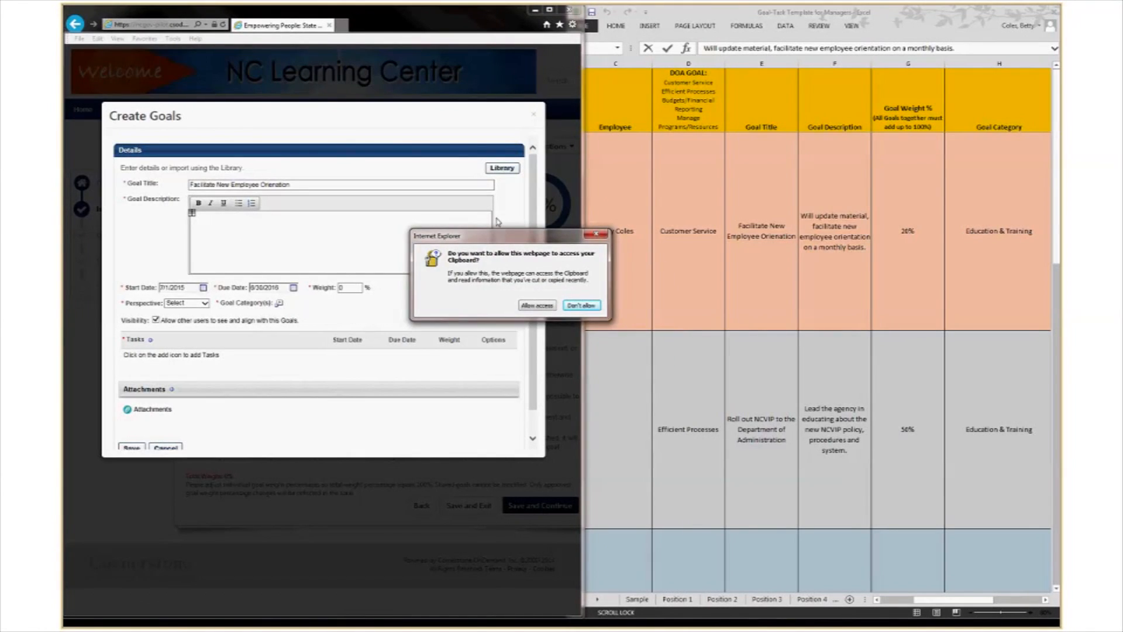
pyautogui.click(537, 307)
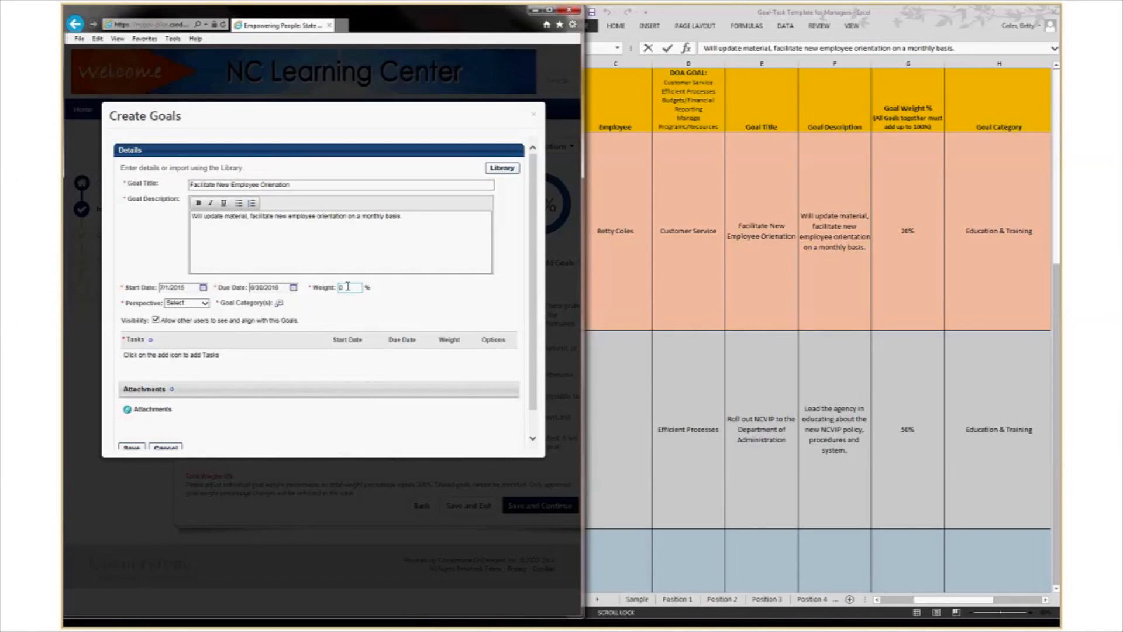
# Set the goal weight to 20 and the perspective to State of NC.
pyautogui.click(902, 239)
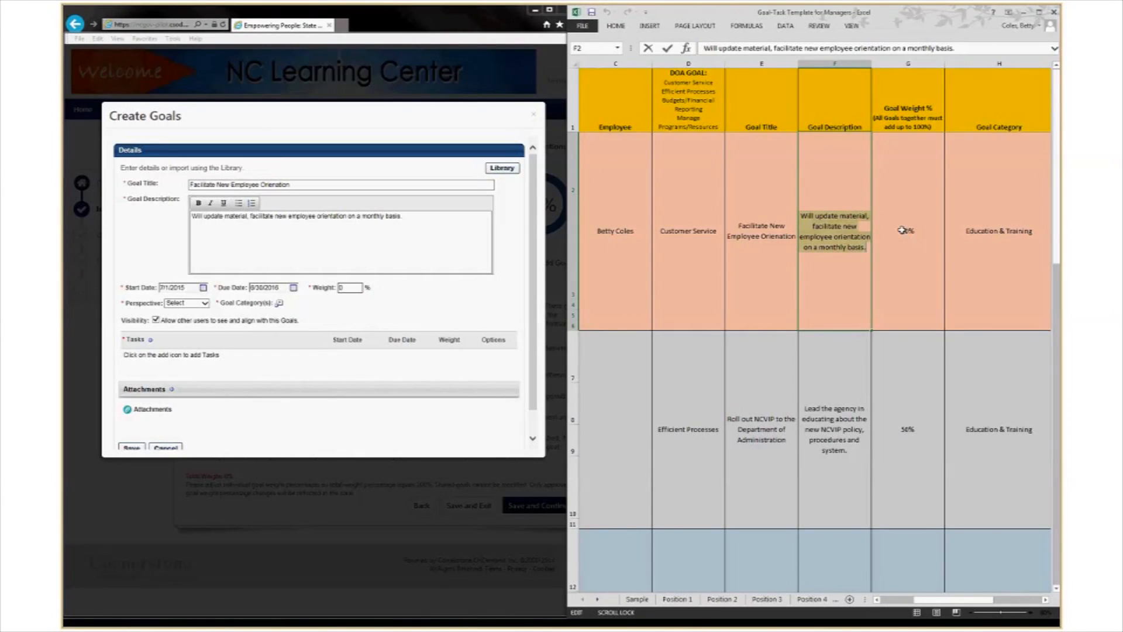
pyautogui.click(342, 296)
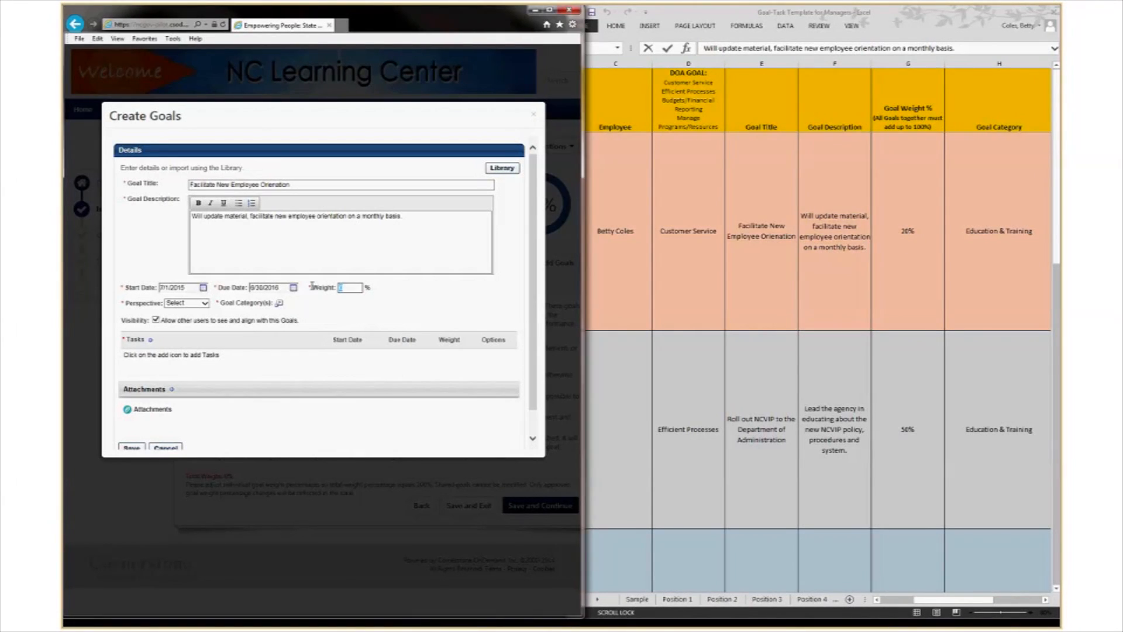
pyautogui.write('20')
pyautogui.click(197, 303)
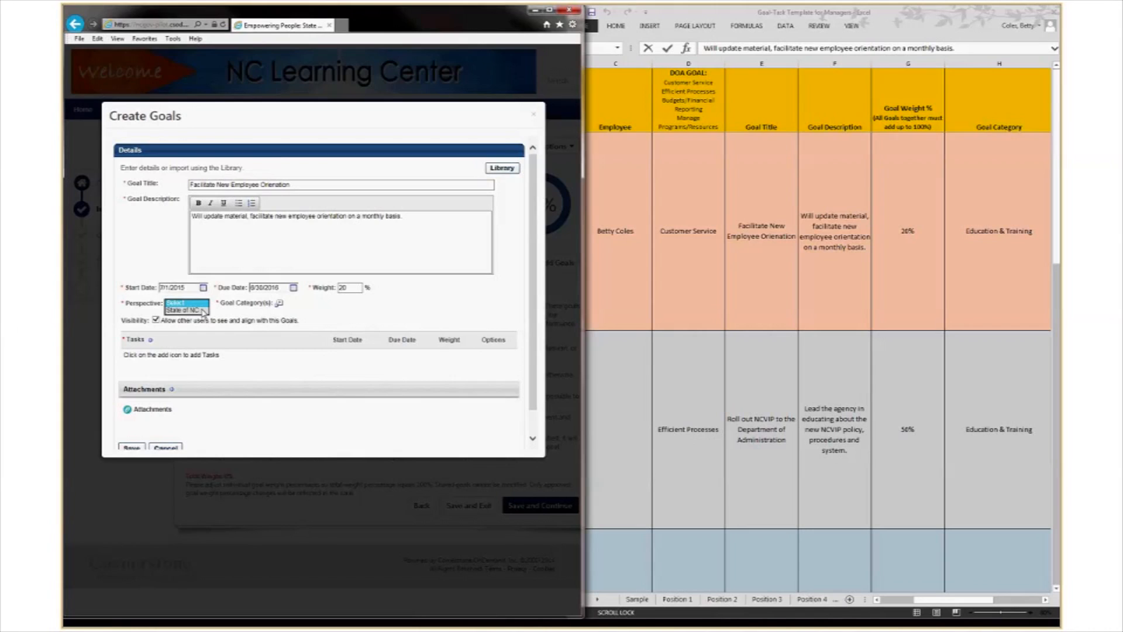
pyautogui.click(202, 311)
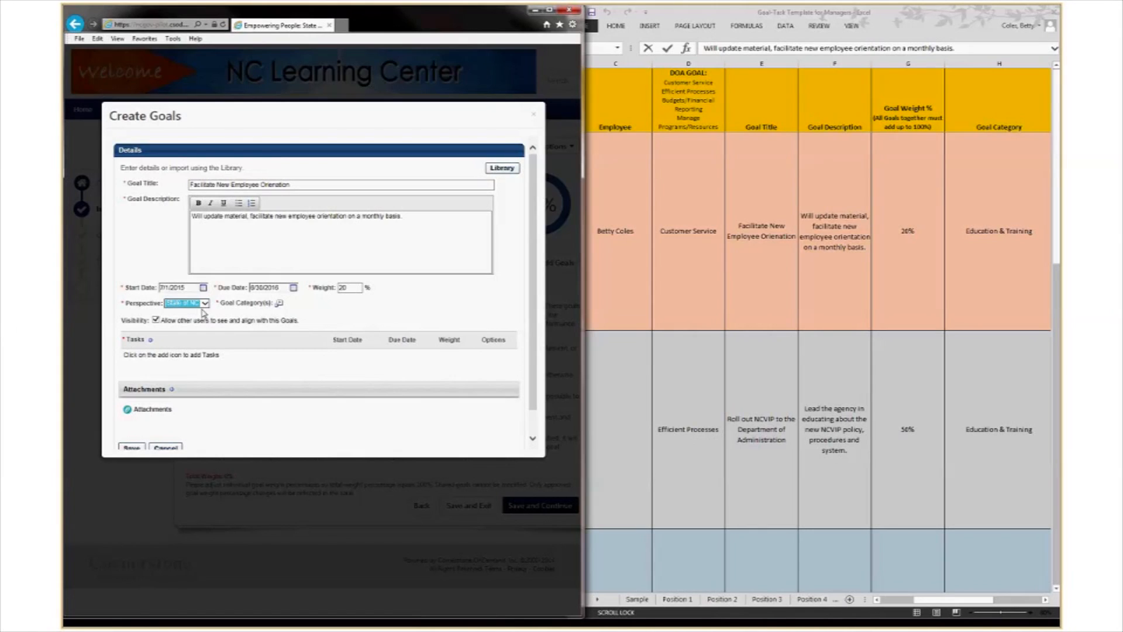
pyautogui.click(280, 304)
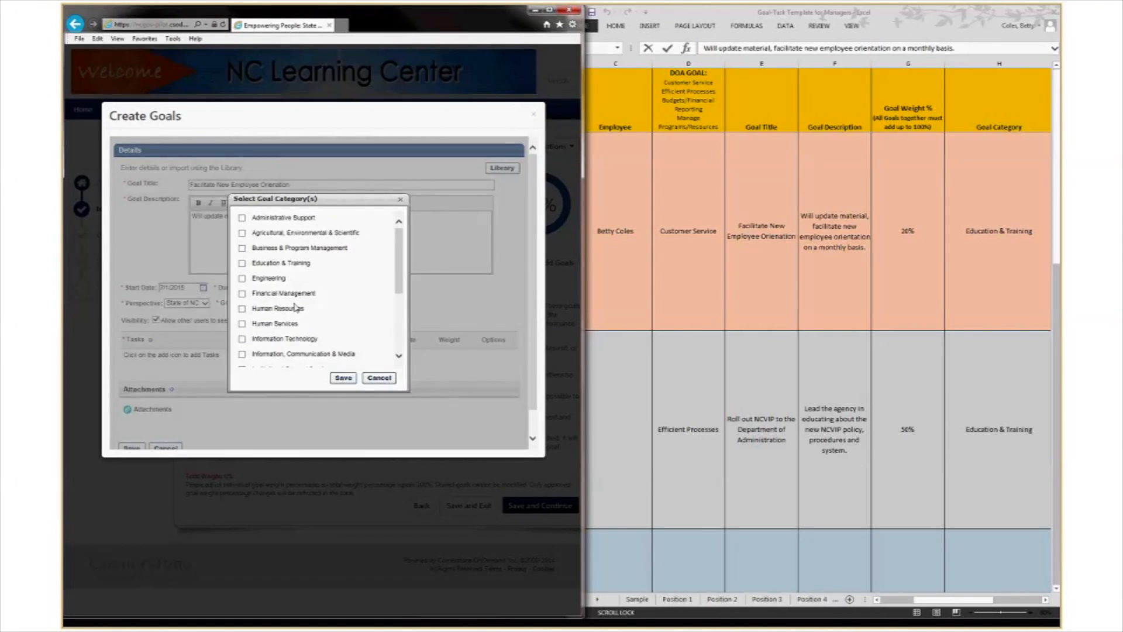
# Tick Education & Training in the Select Goal Category(s) popup and save it.
pyautogui.hotkey('ctrl', 'a')
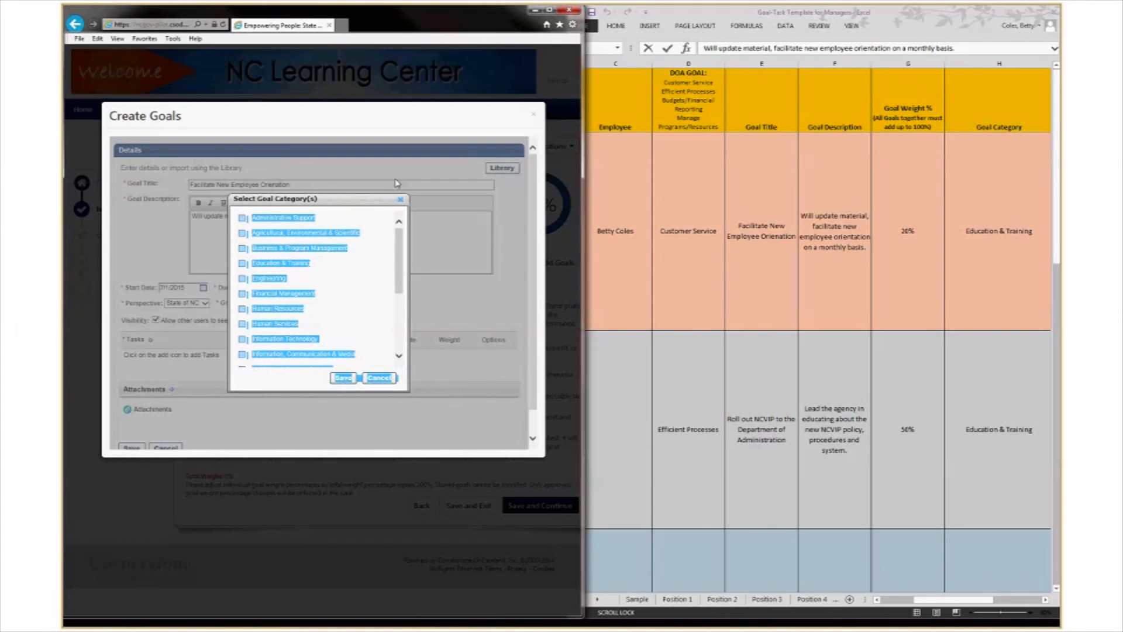
pyautogui.click(360, 336)
pyautogui.click(1001, 183)
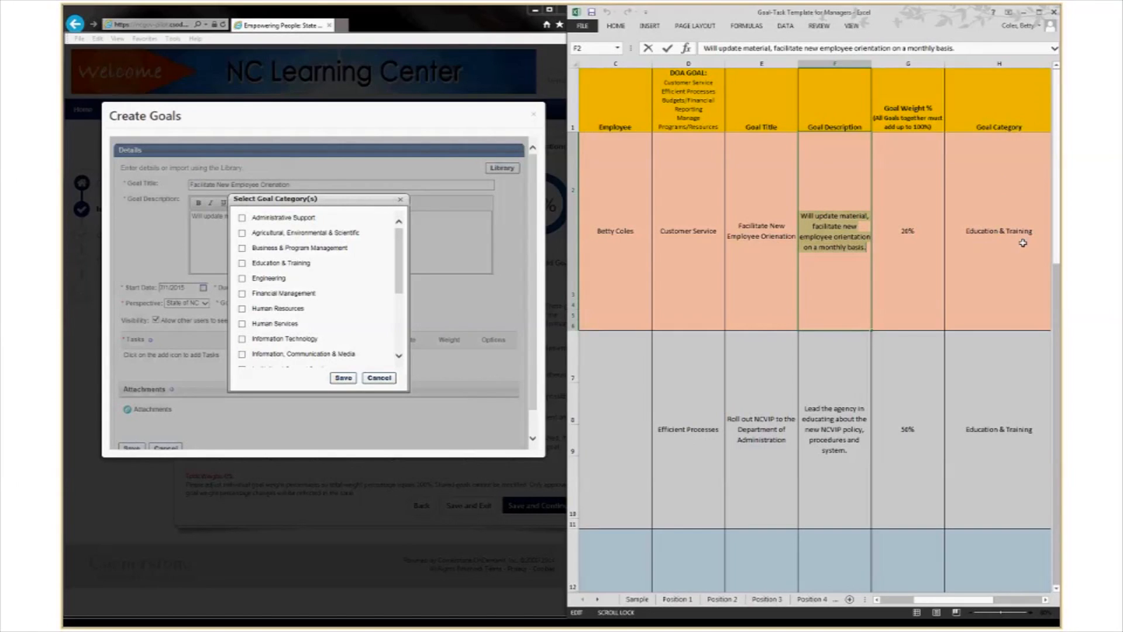
pyautogui.click(242, 263)
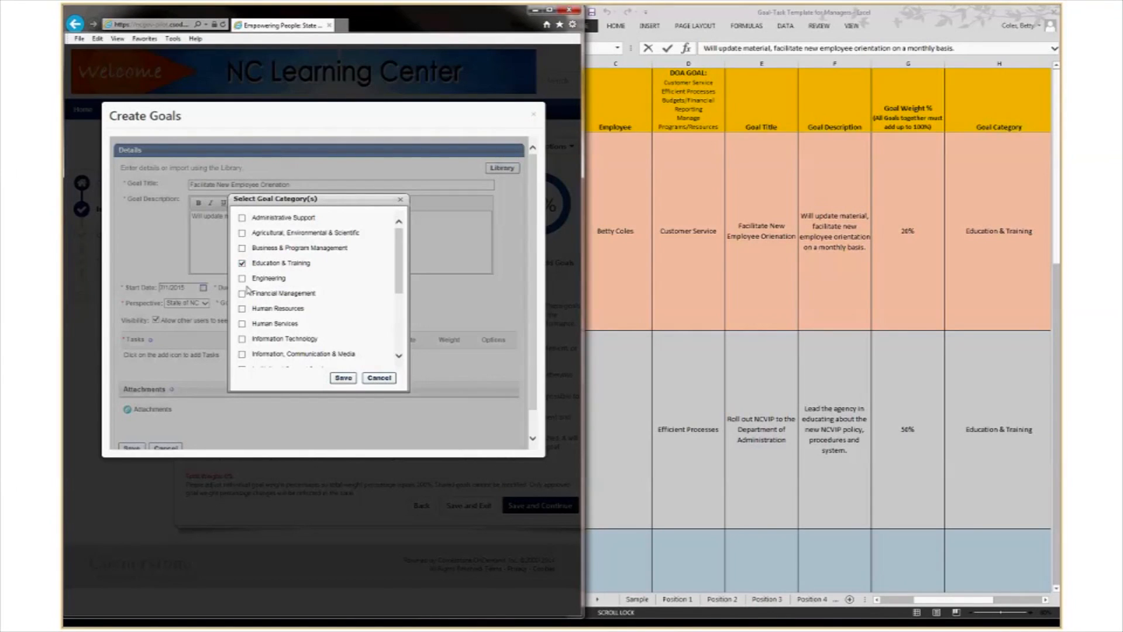
pyautogui.click(344, 378)
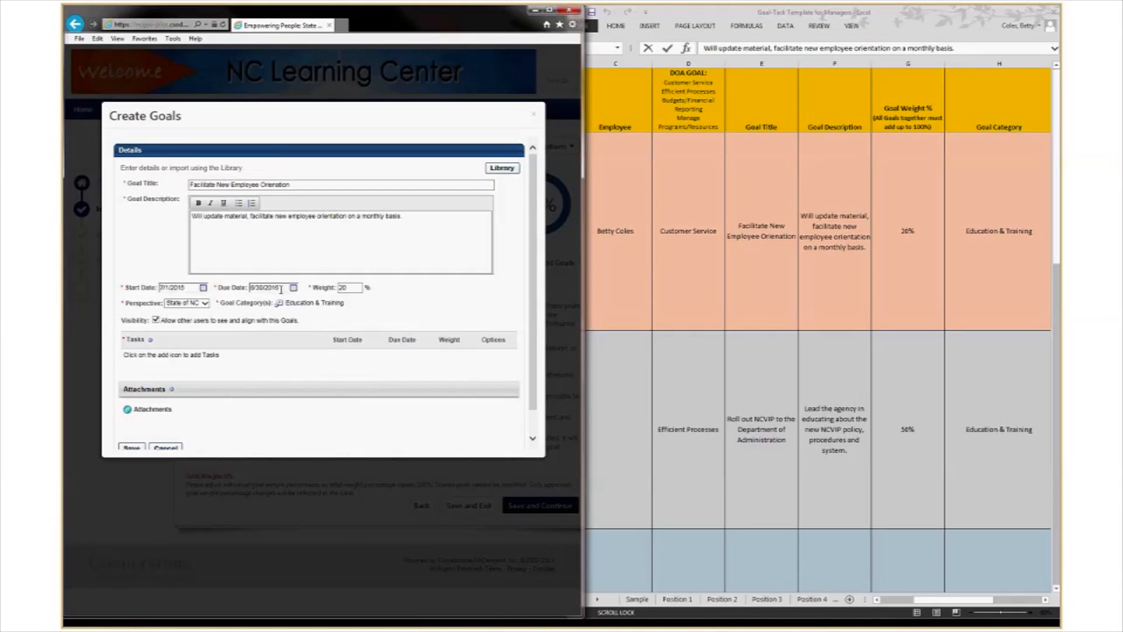
pyautogui.click(1047, 601)
# Add the first task, the PowerPoint review from cell I2, weighted 50%.
pyautogui.click(1046, 601)
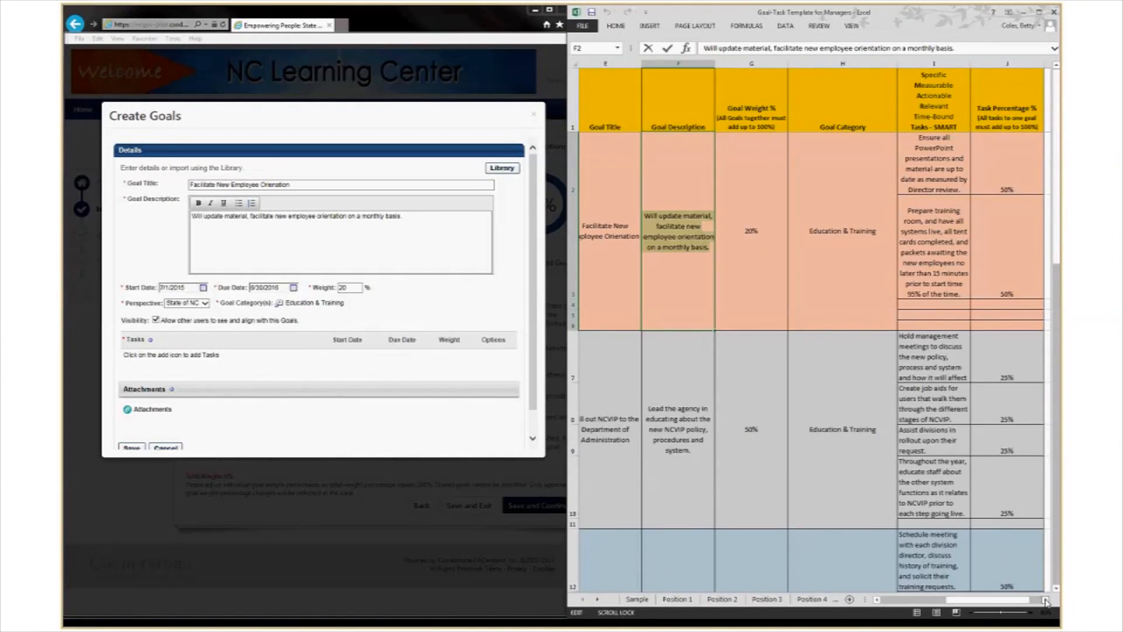
pyautogui.click(1046, 601)
pyautogui.click(1046, 601)
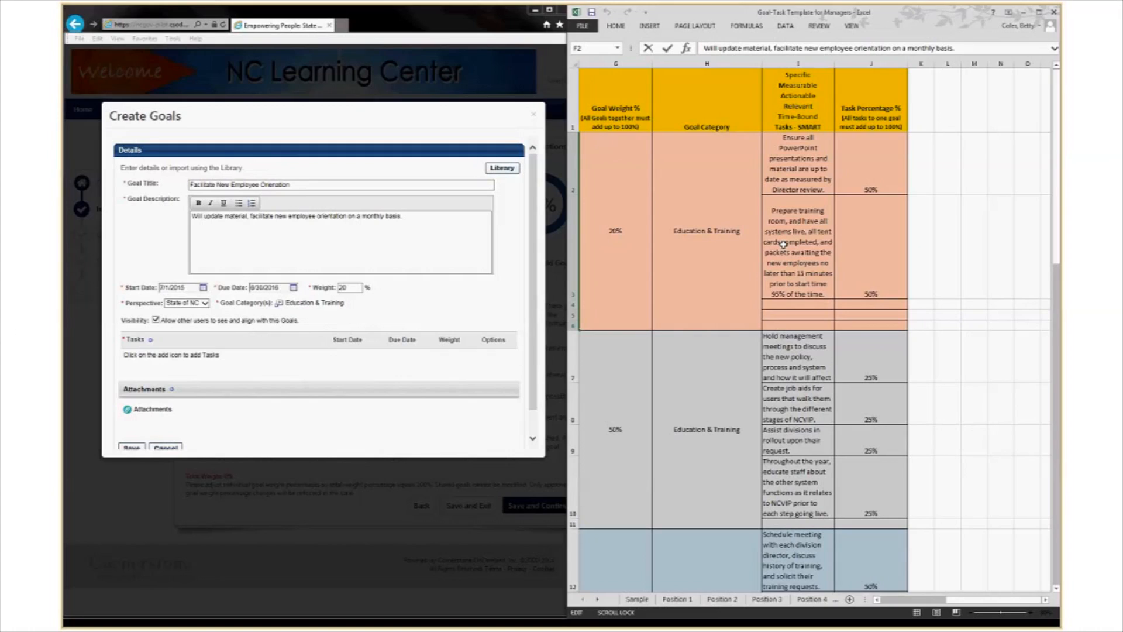
pyautogui.click(151, 342)
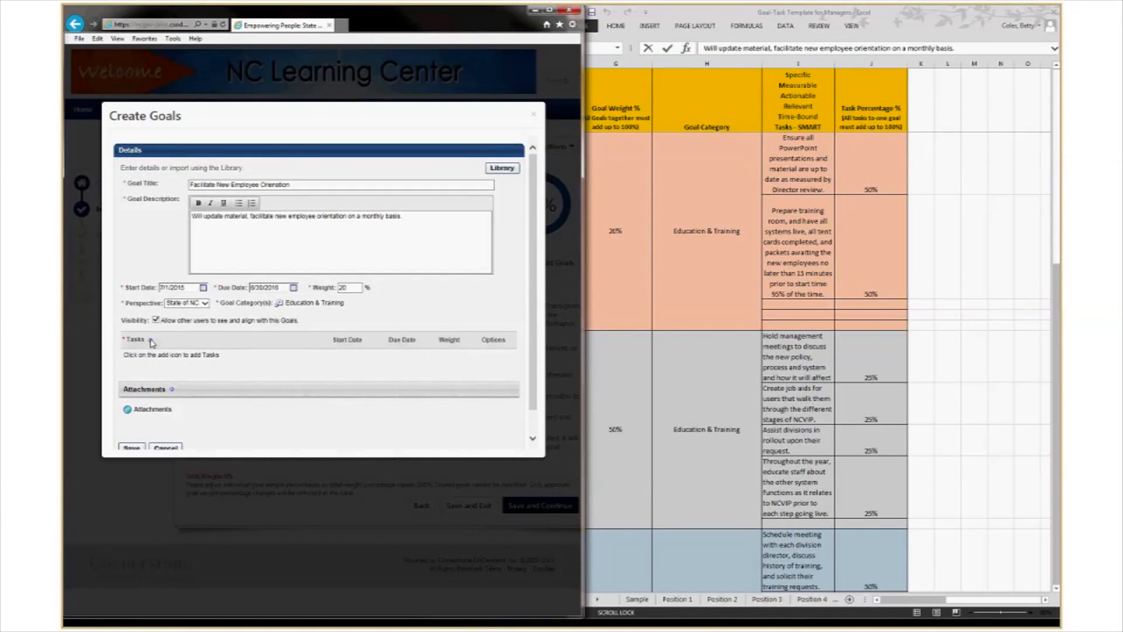
pyautogui.click(152, 342)
pyautogui.click(198, 278)
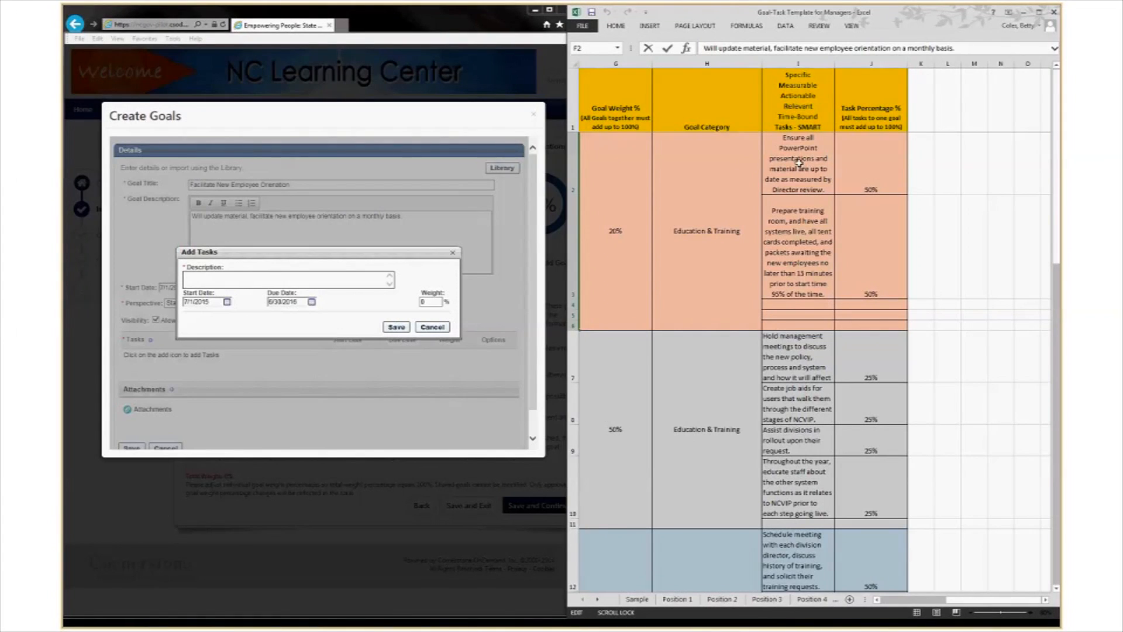
pyautogui.doubleClick(763, 147)
pyautogui.moveTo(763, 148); pyautogui.dragTo(837, 194)
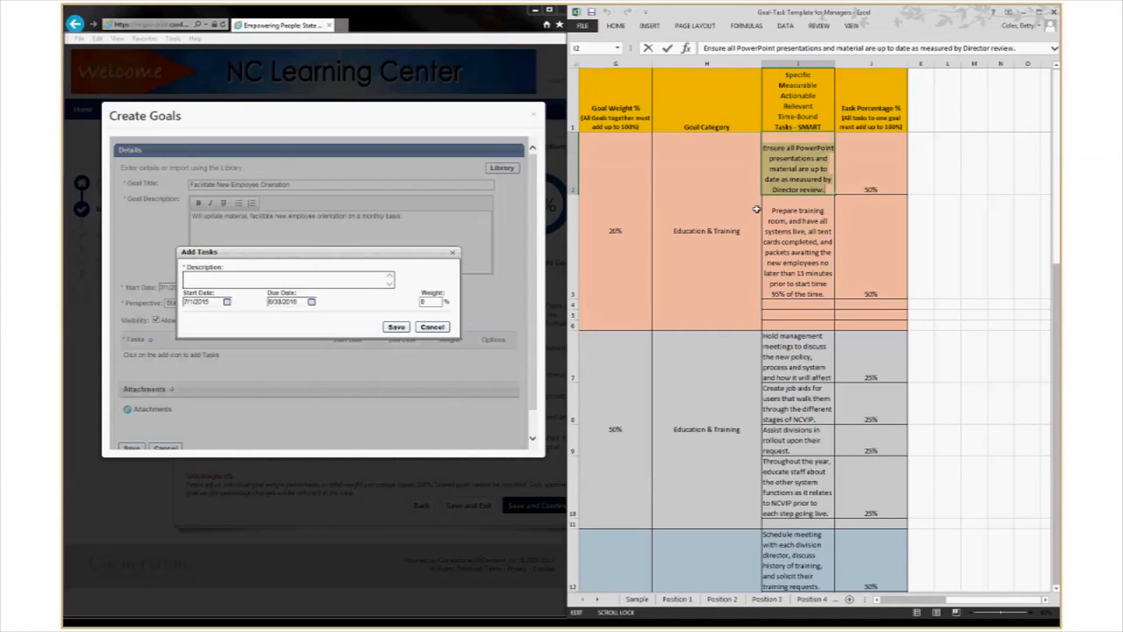
pyautogui.click(233, 279)
pyautogui.rightClick(233, 279)
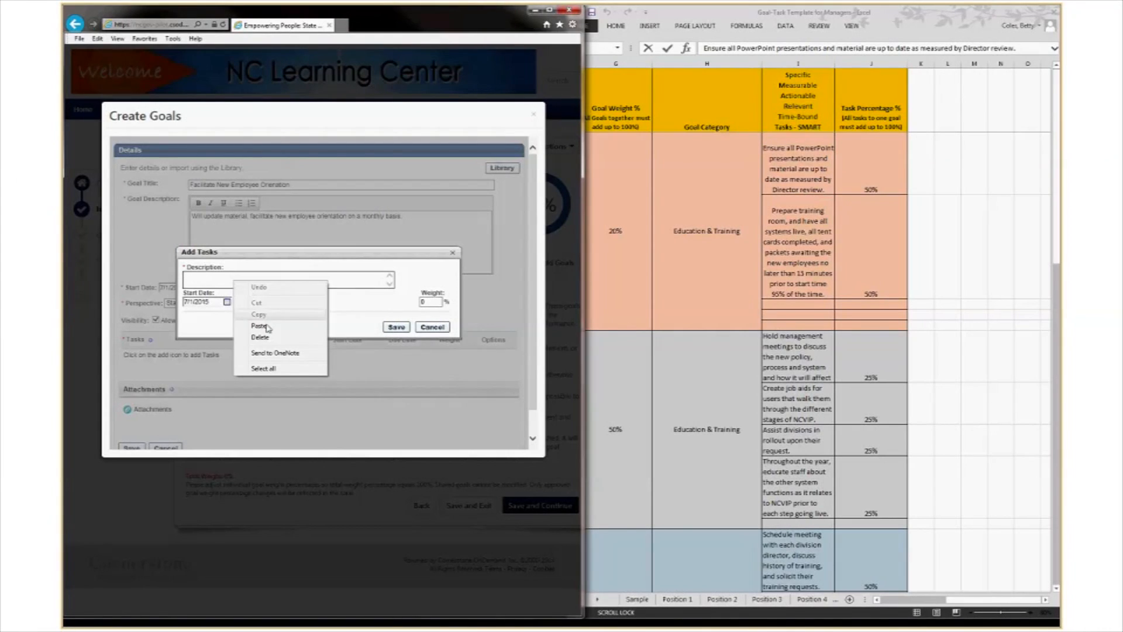
pyautogui.click(266, 327)
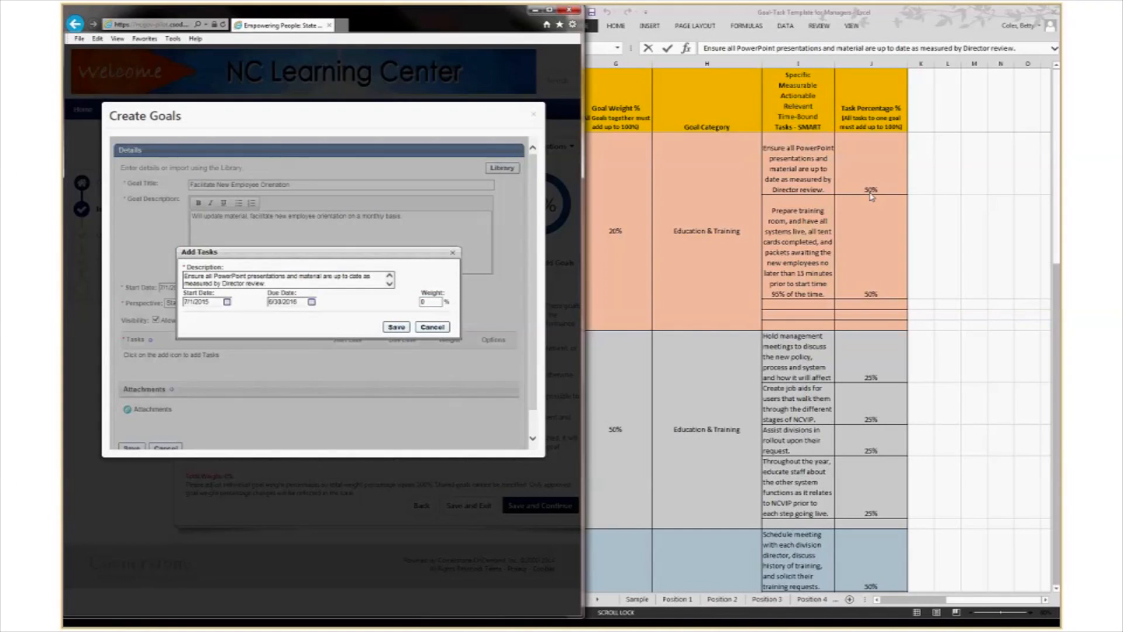
pyautogui.click(434, 302)
pyautogui.write('50')
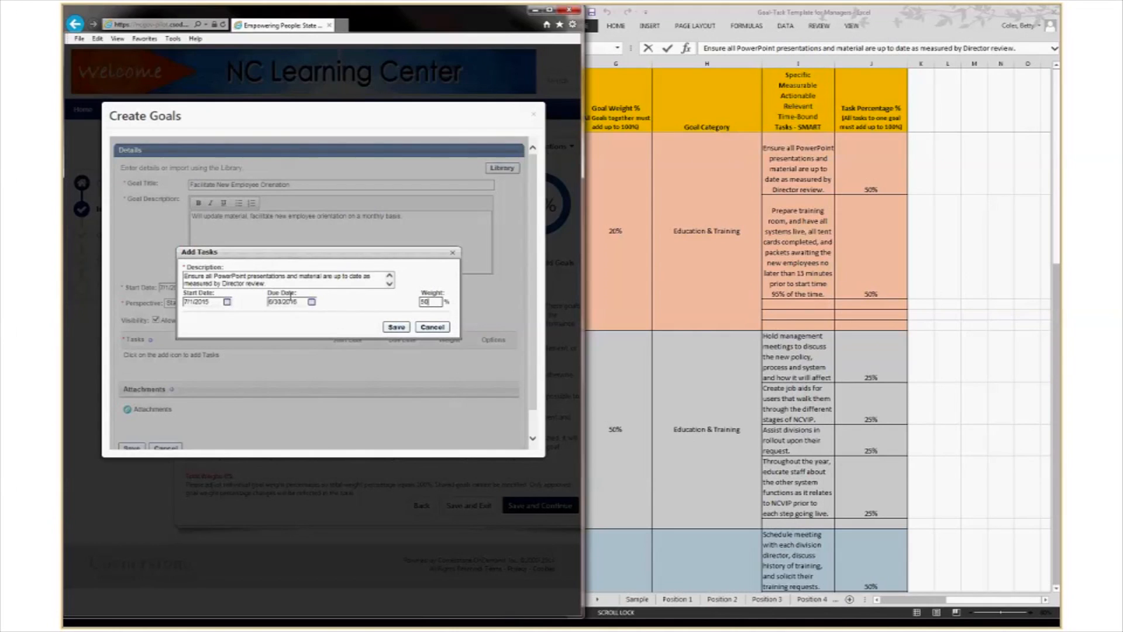
pyautogui.click(396, 328)
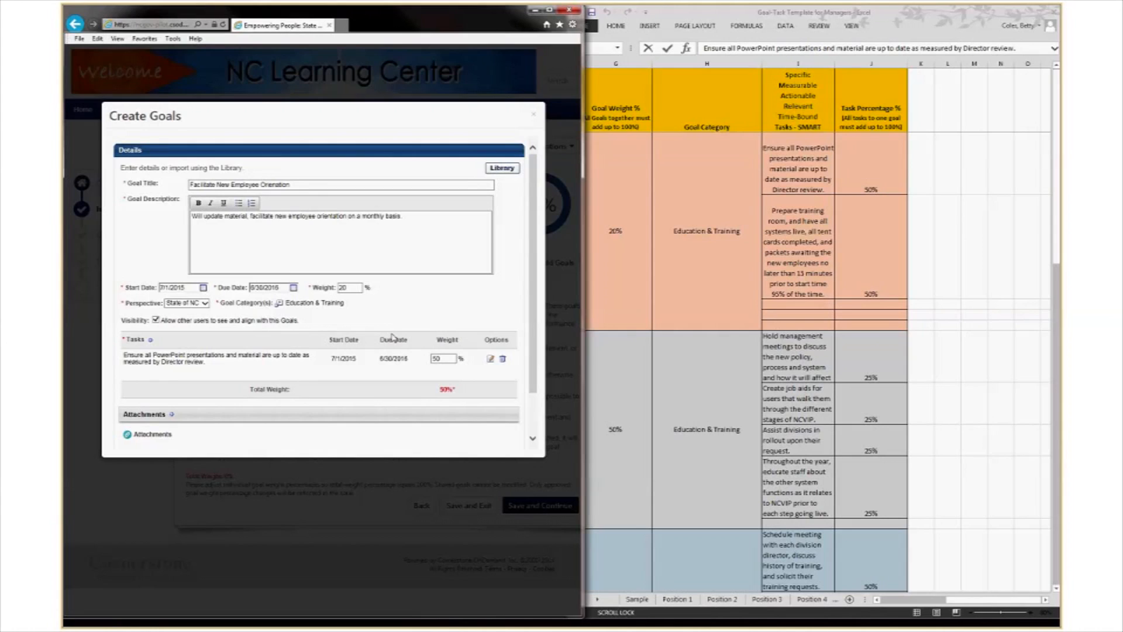
# Add the second task, the training room preparation from cell I3, weighted 50%.
pyautogui.scroll(-2, 357, 363)
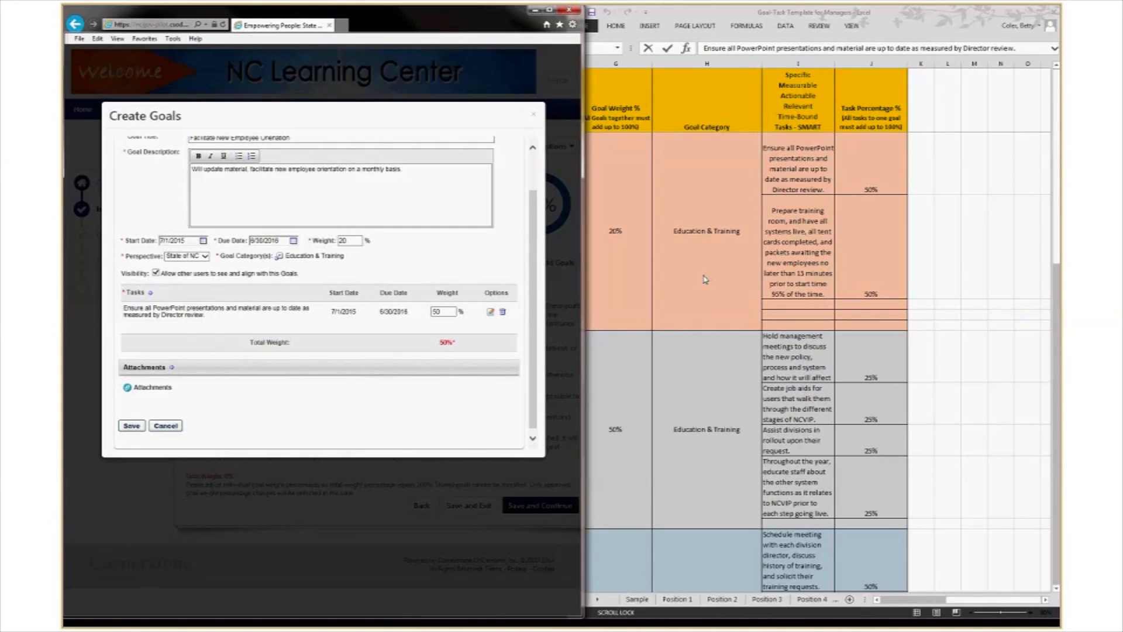
pyautogui.doubleClick(782, 243)
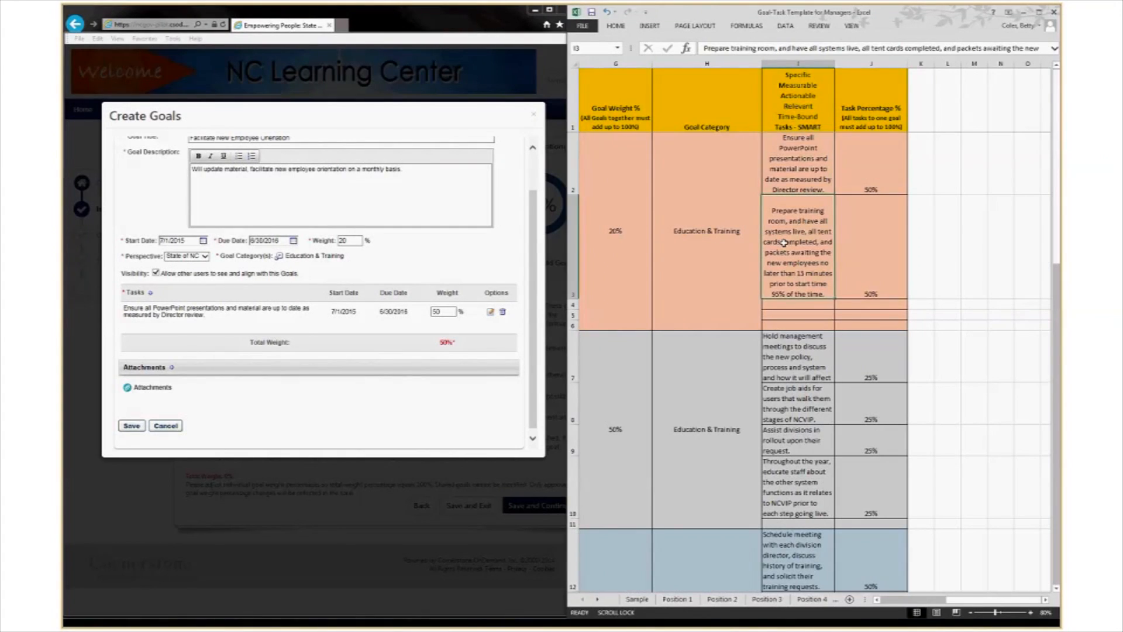
pyautogui.moveTo(766, 212); pyautogui.dragTo(841, 296)
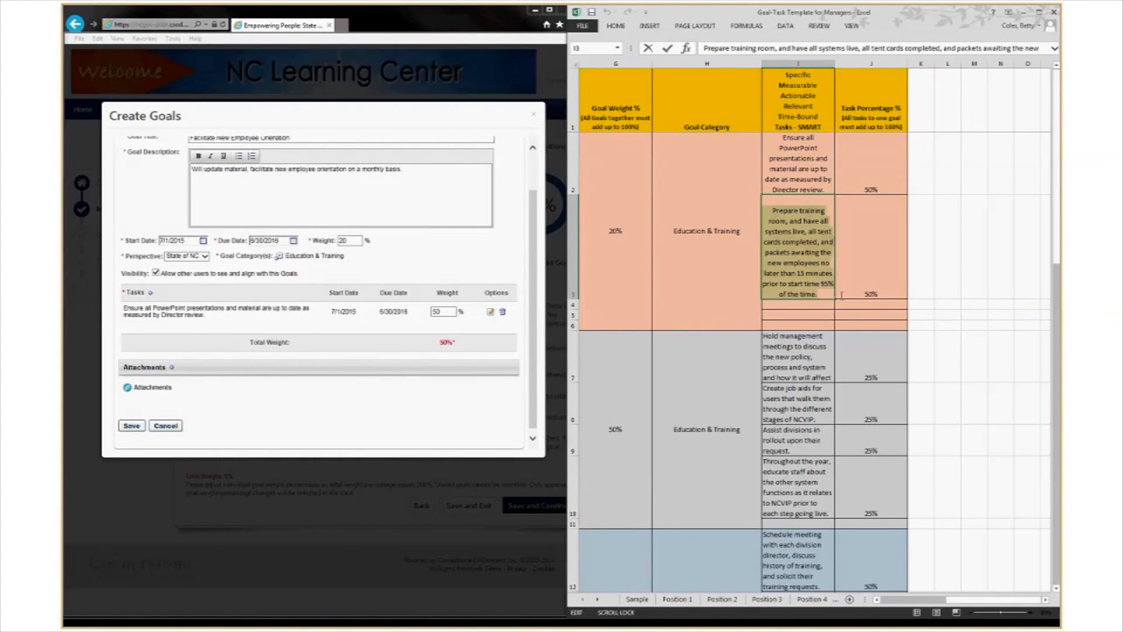
pyautogui.rightClick(818, 262)
pyautogui.click(845, 276)
pyautogui.click(151, 295)
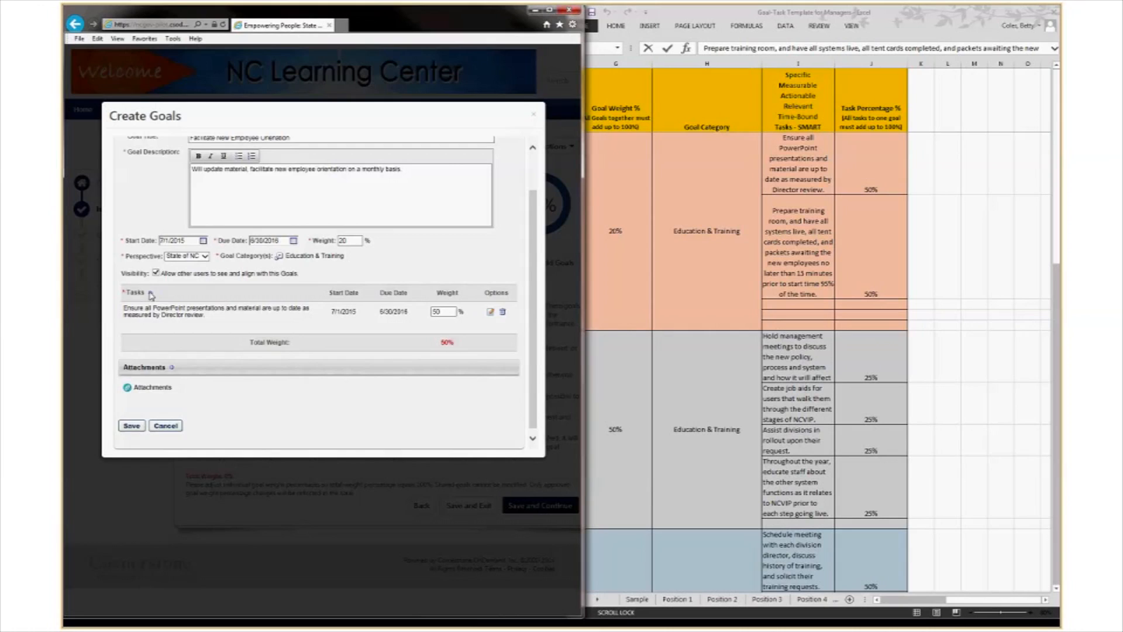
pyautogui.click(151, 295)
pyautogui.click(192, 277)
pyautogui.rightClick(192, 277)
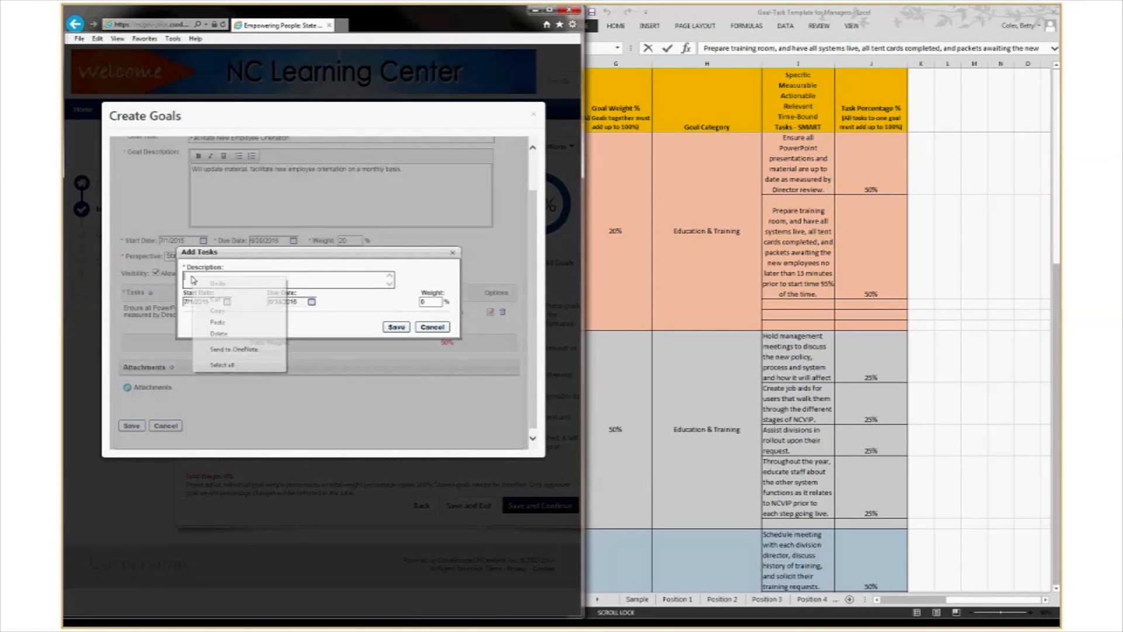
pyautogui.click(214, 327)
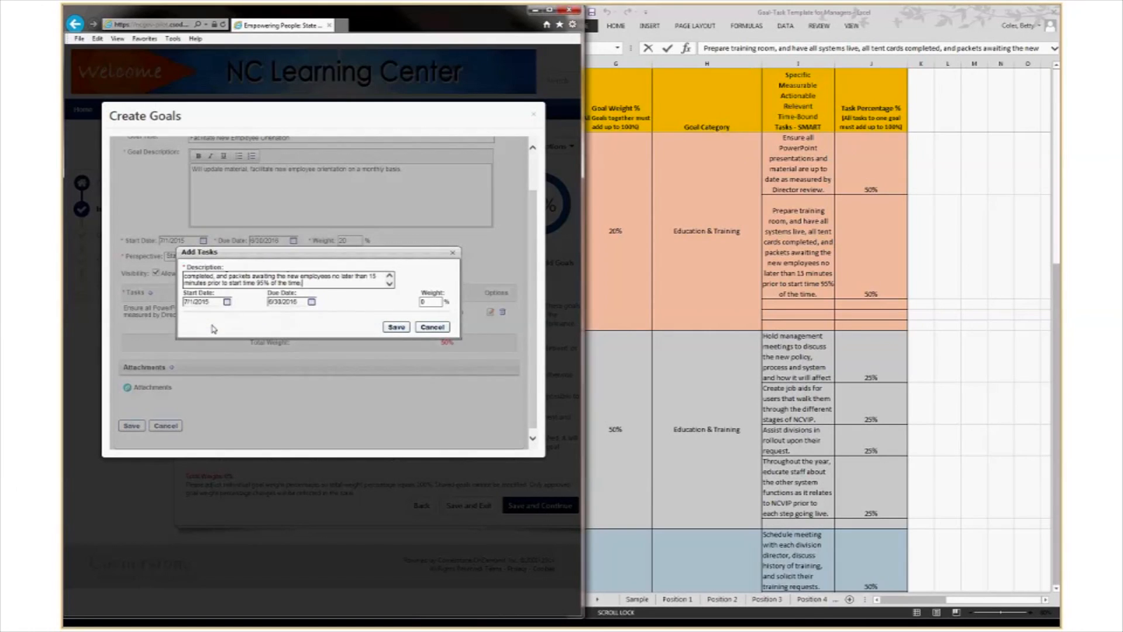
pyautogui.doubleClick(433, 302)
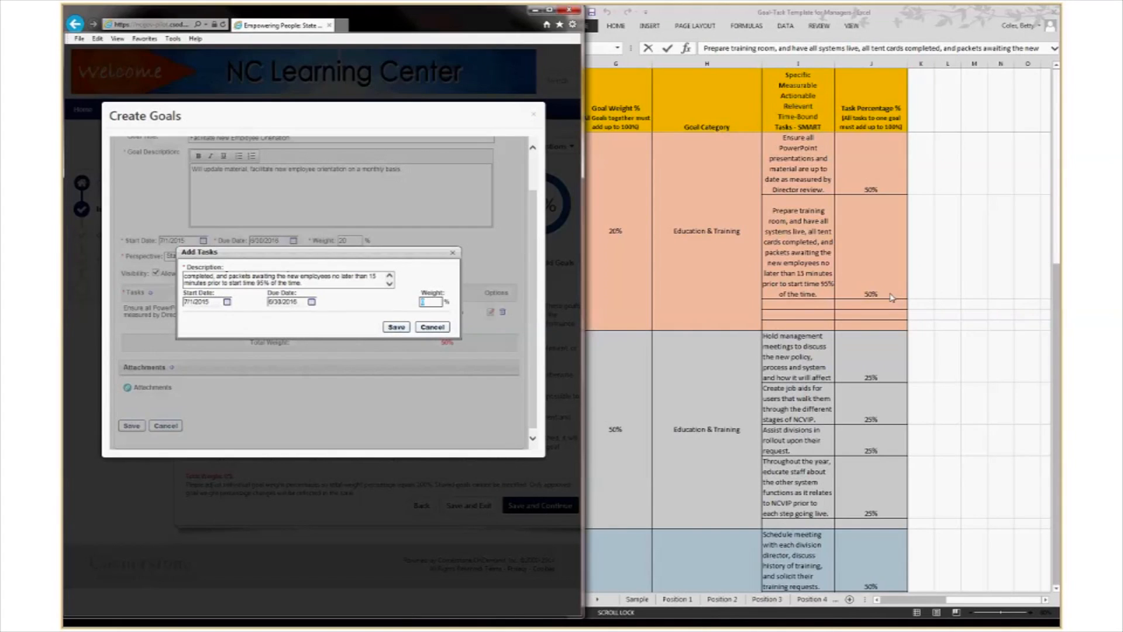
pyautogui.write('50')
pyautogui.click(396, 327)
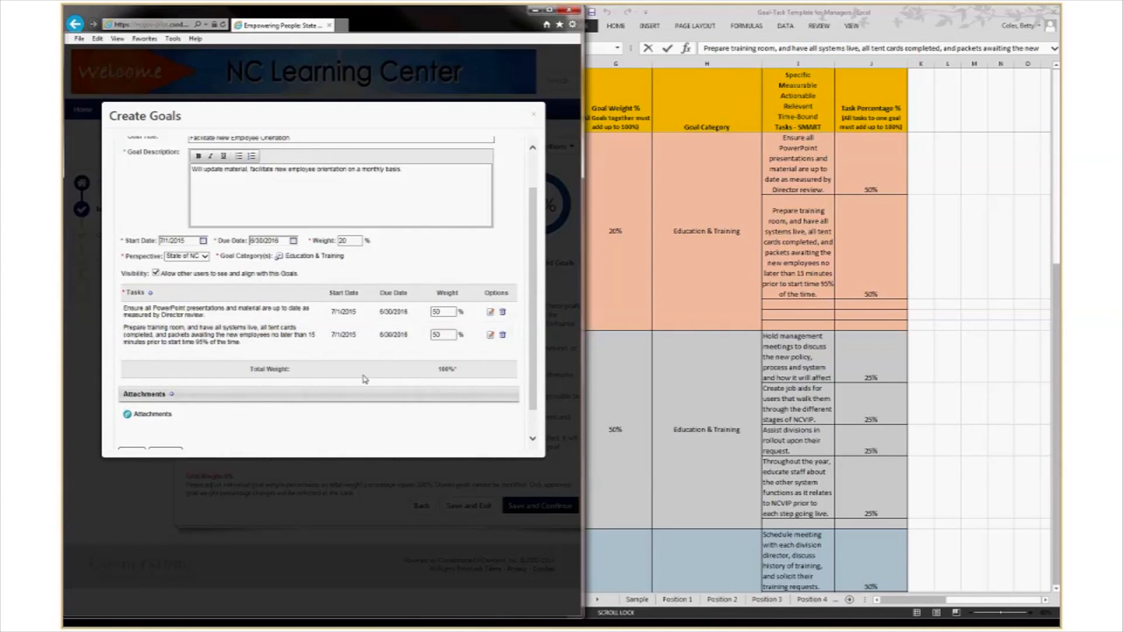
pyautogui.scroll(2, 362, 380)
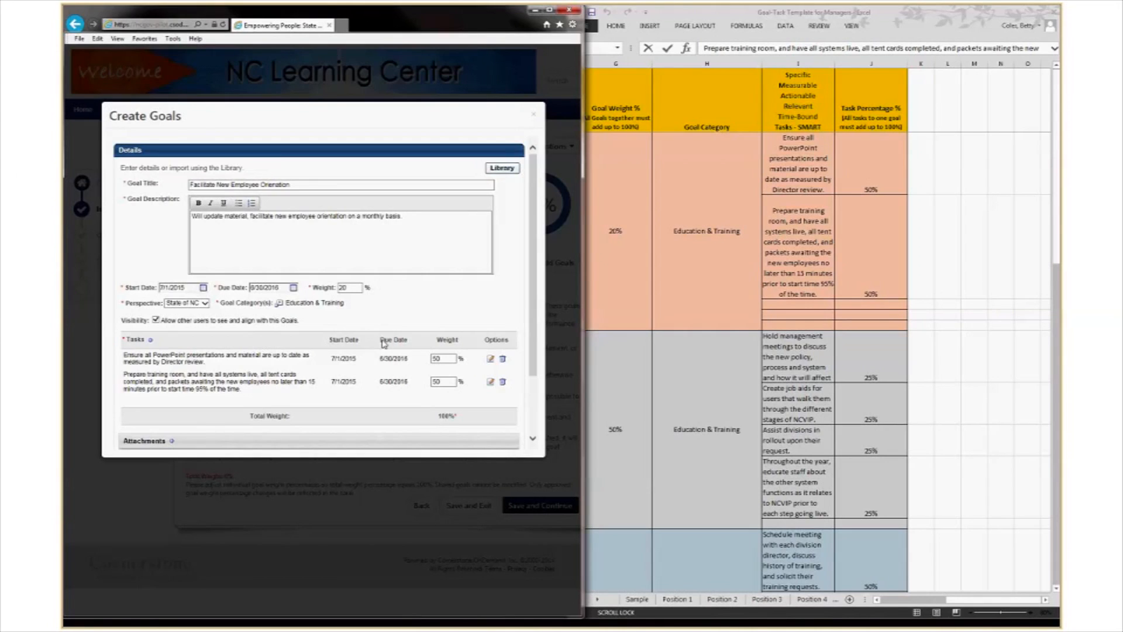
# Save the Facilitate New Employee Orientation goal with its two 50% tasks.
pyautogui.scroll(-1, 383, 344)
pyautogui.scroll(-1, 325, 380)
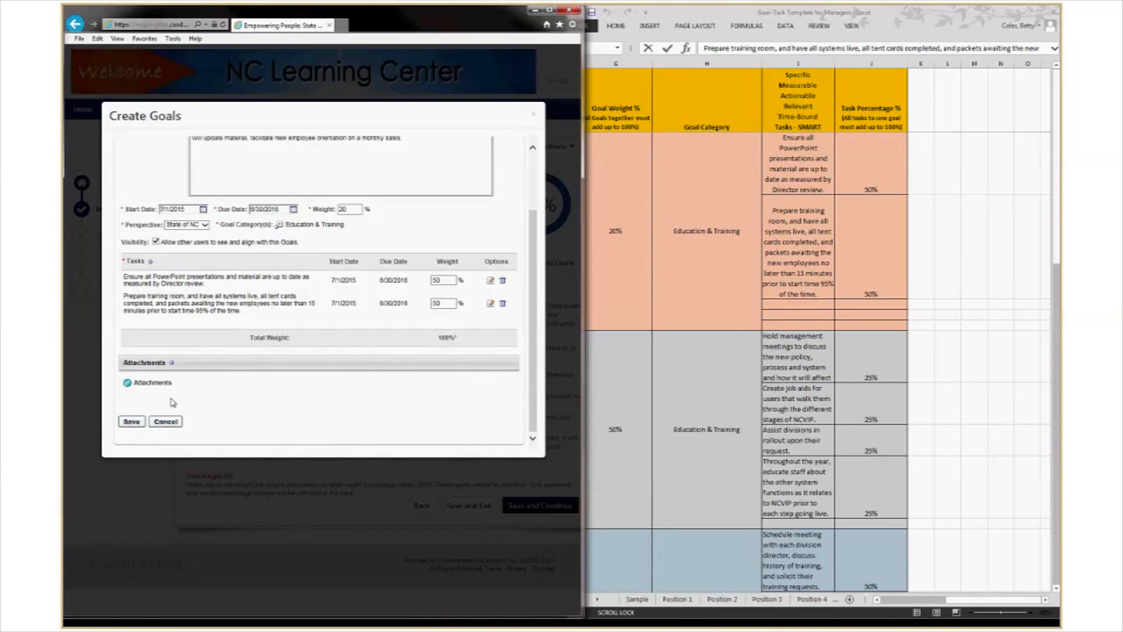
pyautogui.click(131, 423)
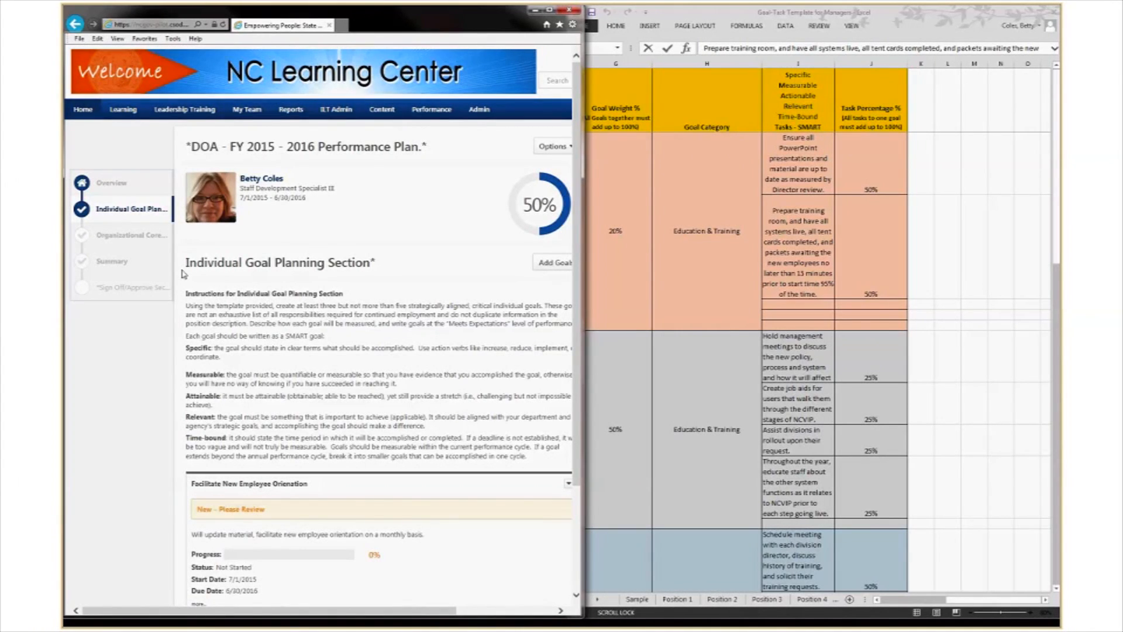
# Close the unused empty Create Goals form and maximize the browser window.
pyautogui.scroll(-2, 396, 293)
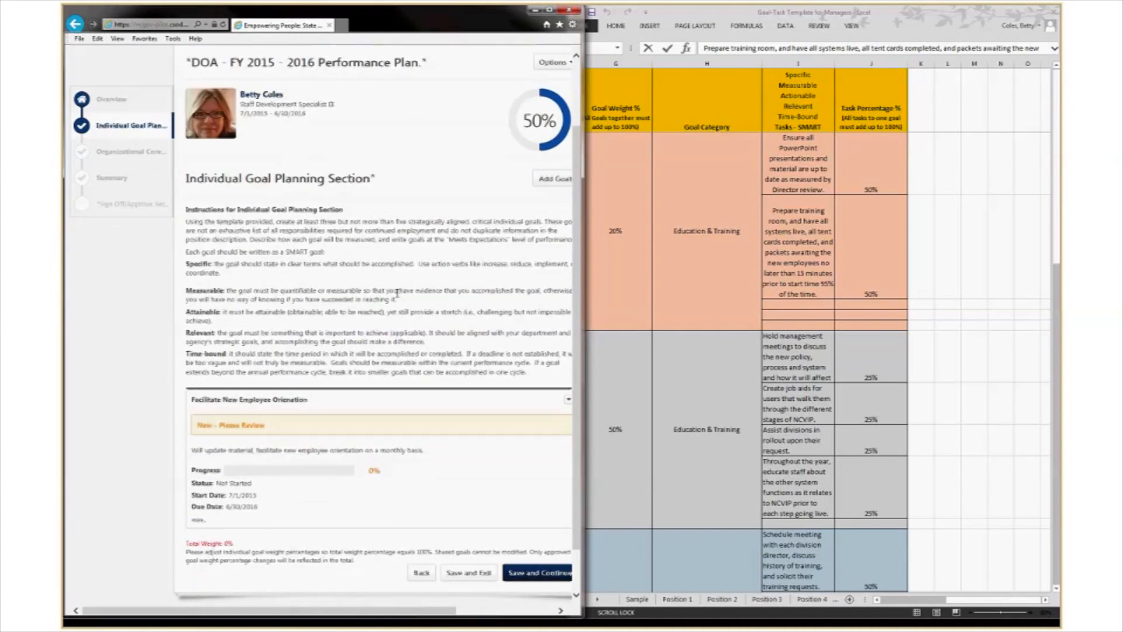
pyautogui.scroll(-1, 389, 302)
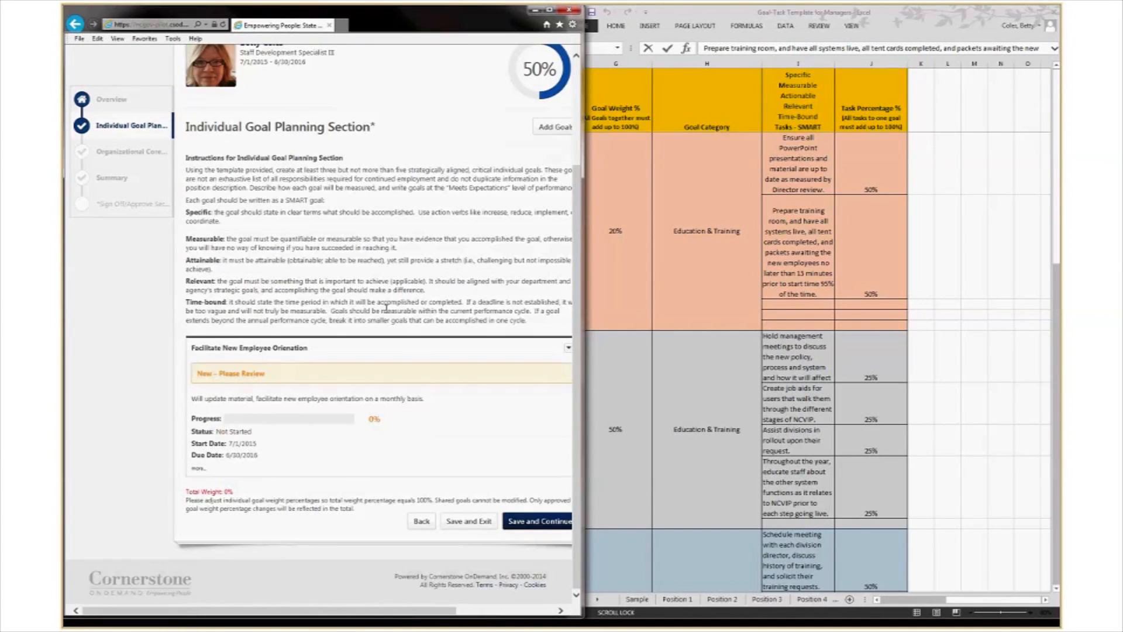
pyautogui.click(554, 127)
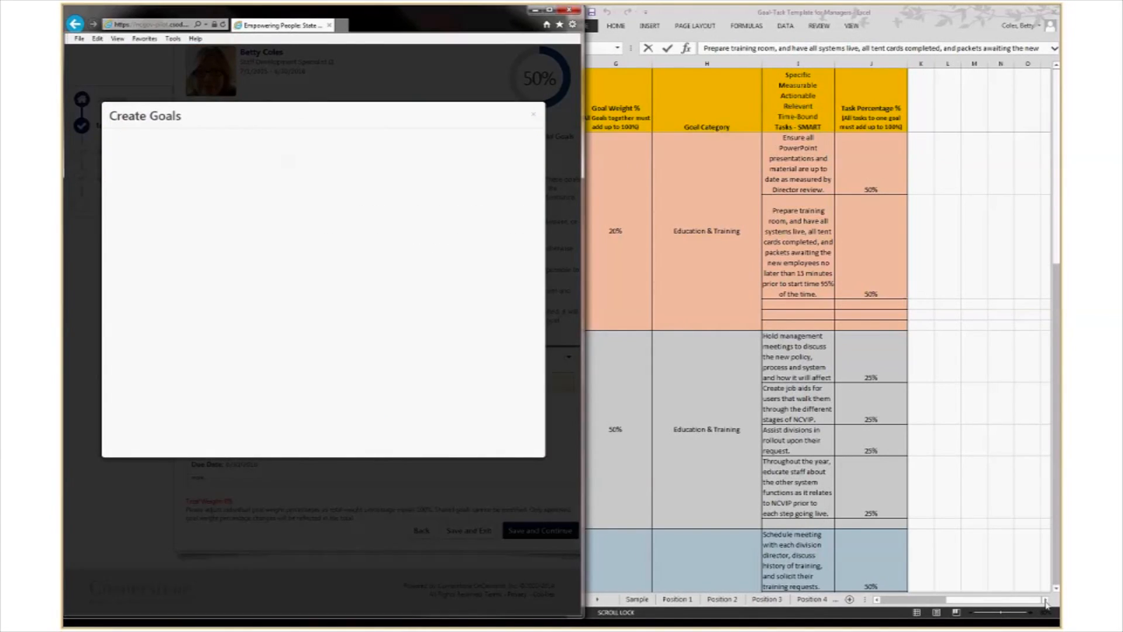
pyautogui.click(1057, 590)
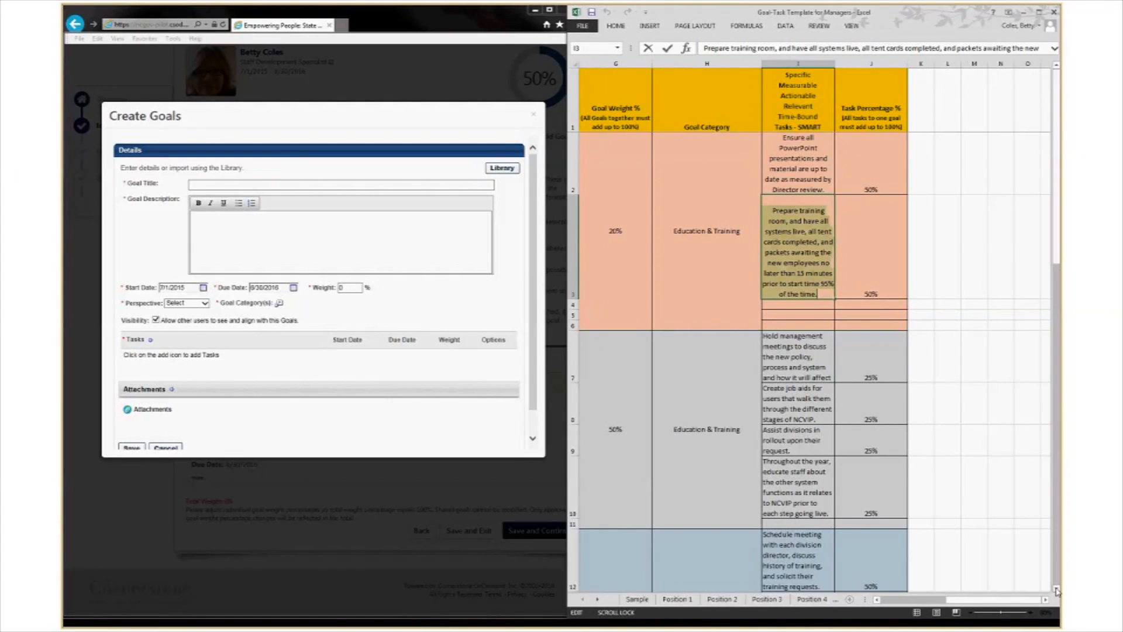
pyautogui.scroll(-1, 1056, 590)
pyautogui.moveTo(955, 599)
pyautogui.mouseDown()
pyautogui.moveTo(924, 603)
pyautogui.moveTo(962, 603)
pyautogui.moveTo(943, 612)
pyautogui.mouseUp()
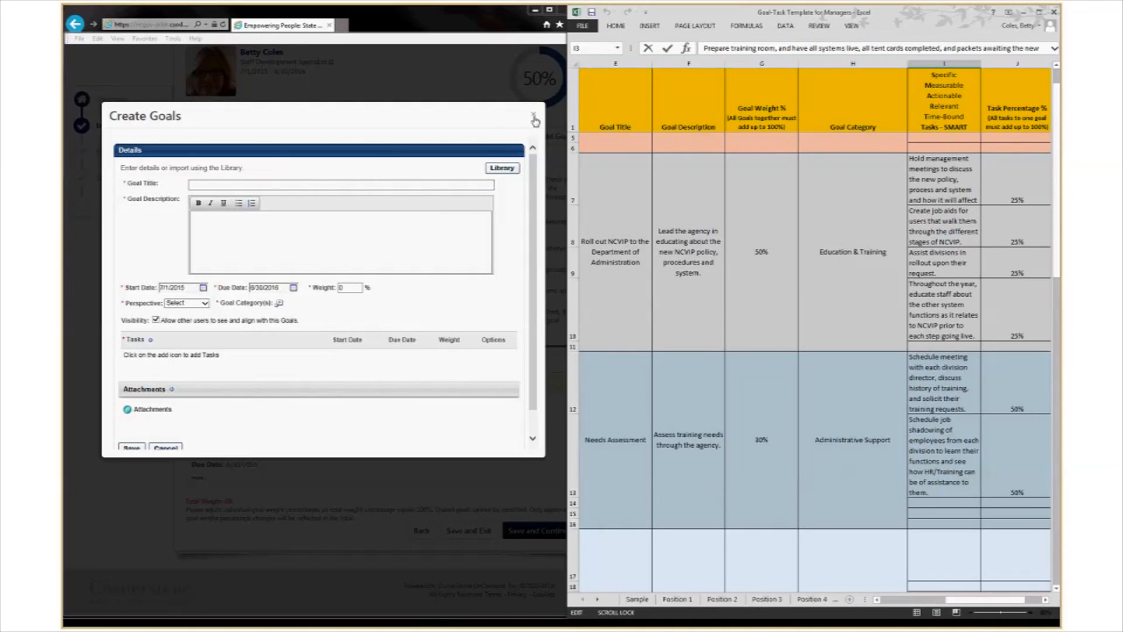
pyautogui.click(533, 117)
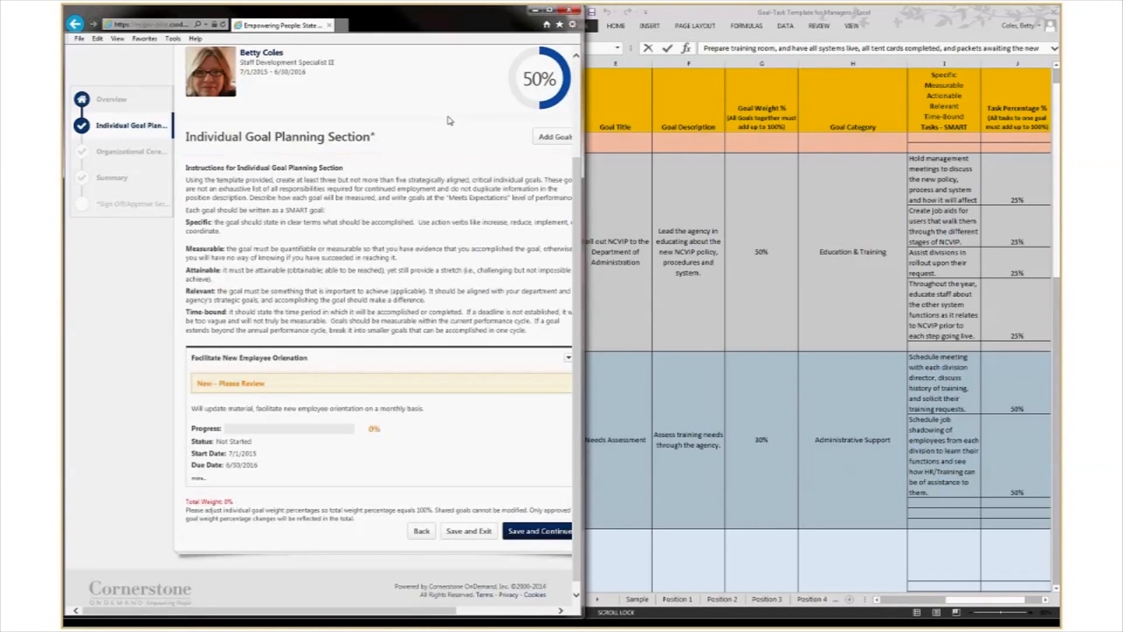
pyautogui.doubleClick(538, 31)
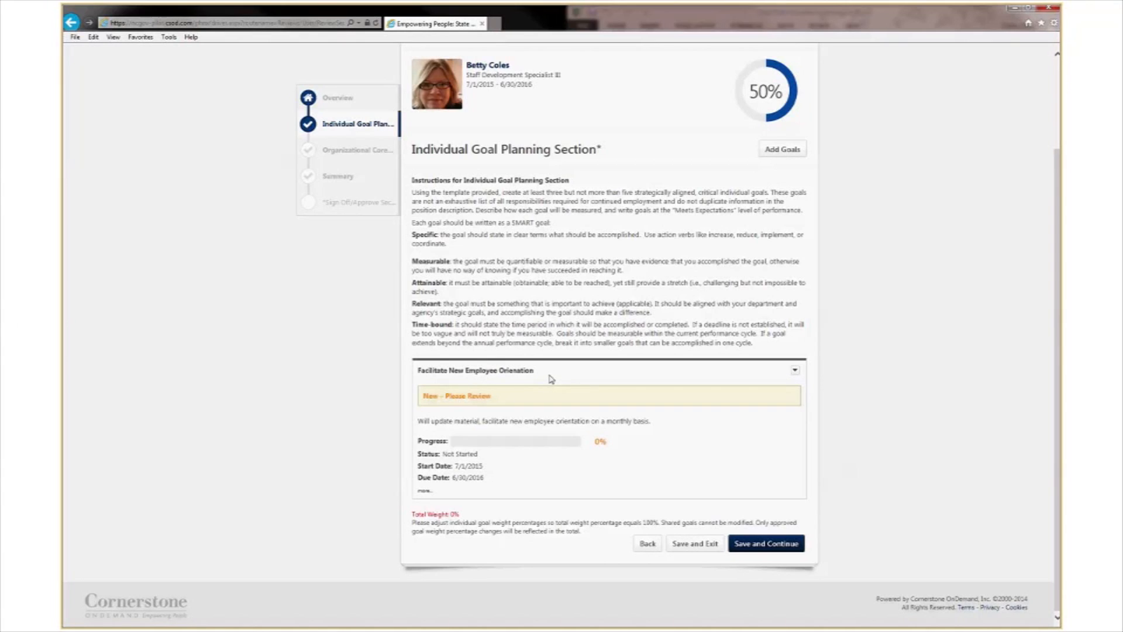
# Review the goal's expanded details and tasks, then Save and Continue to Organizational Core Values.
pyautogui.click(425, 494)
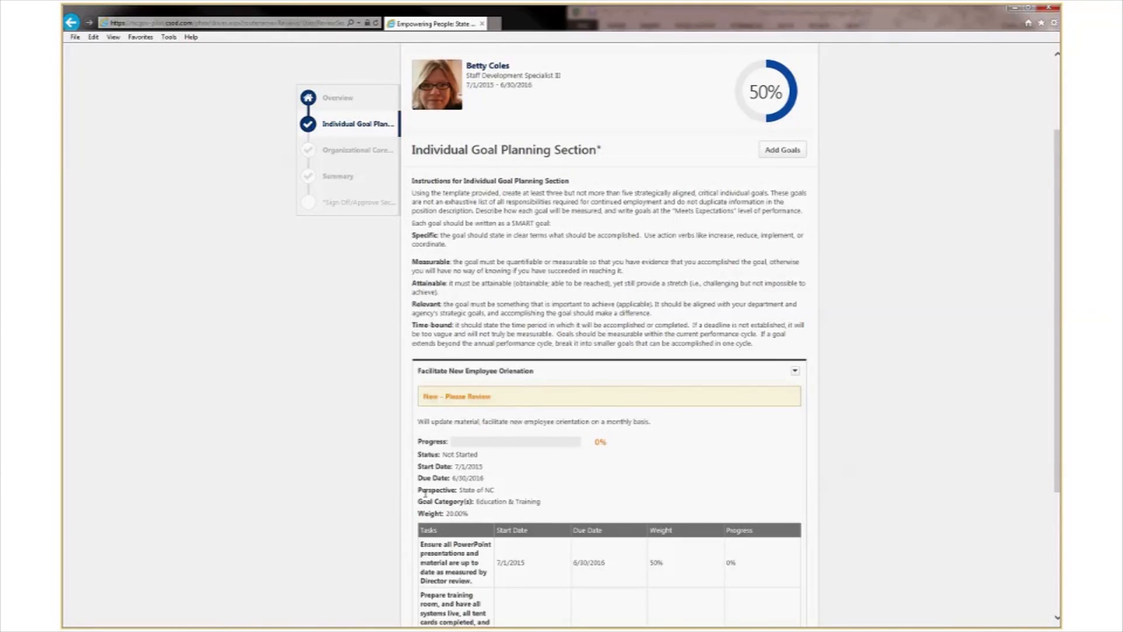
pyautogui.scroll(-3, 514, 465)
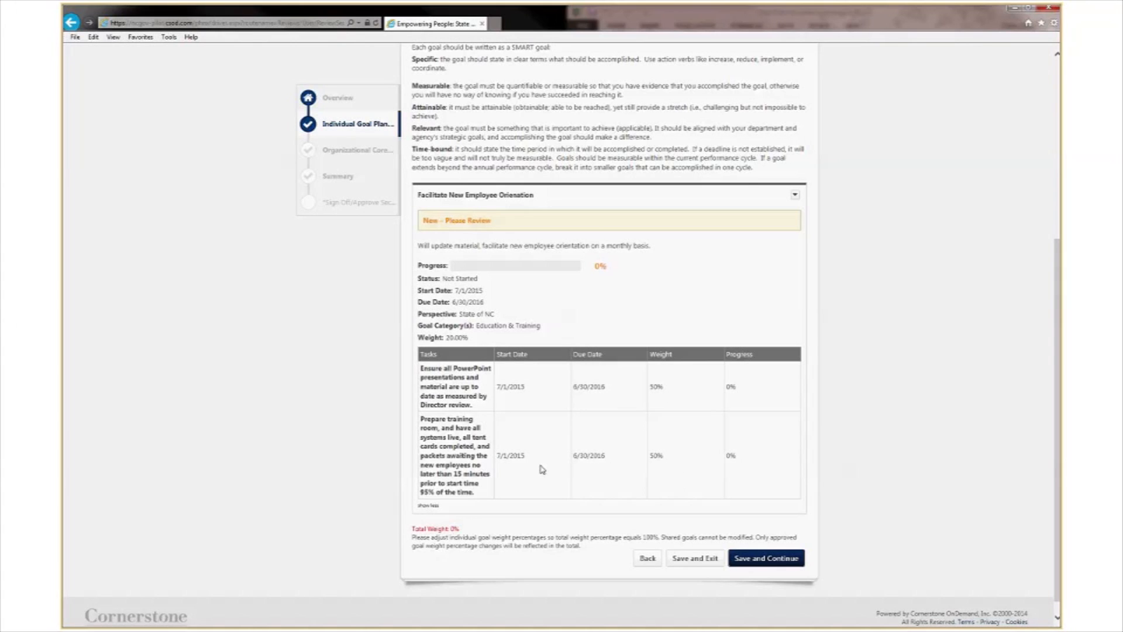
pyautogui.scroll(3, 361, 438)
pyautogui.scroll(-3, 361, 438)
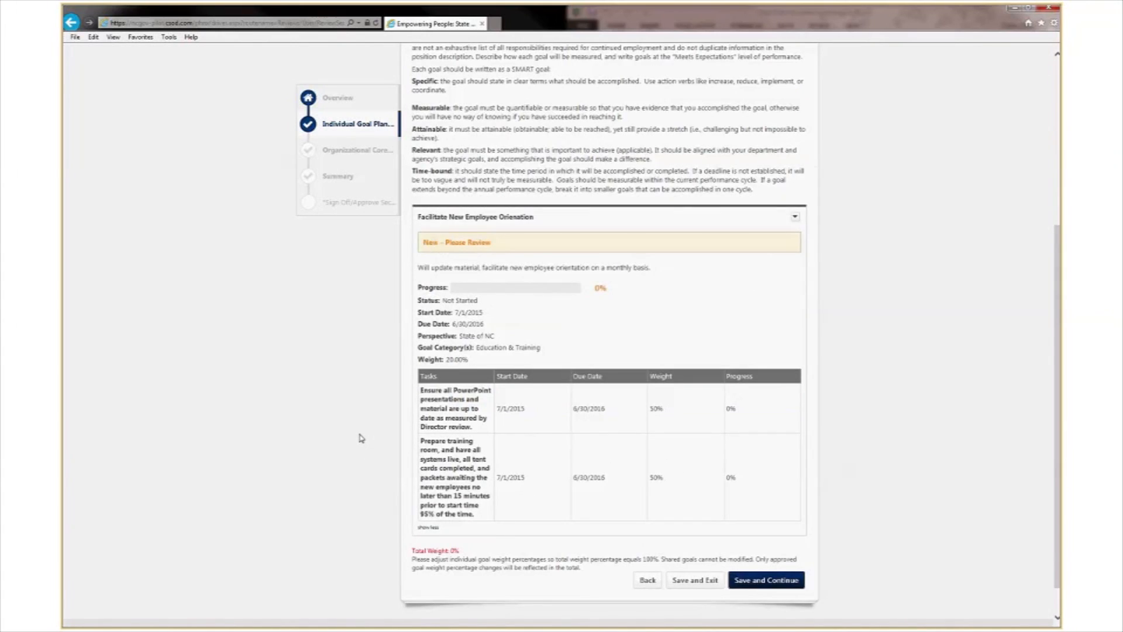
pyautogui.scroll(-1, 361, 438)
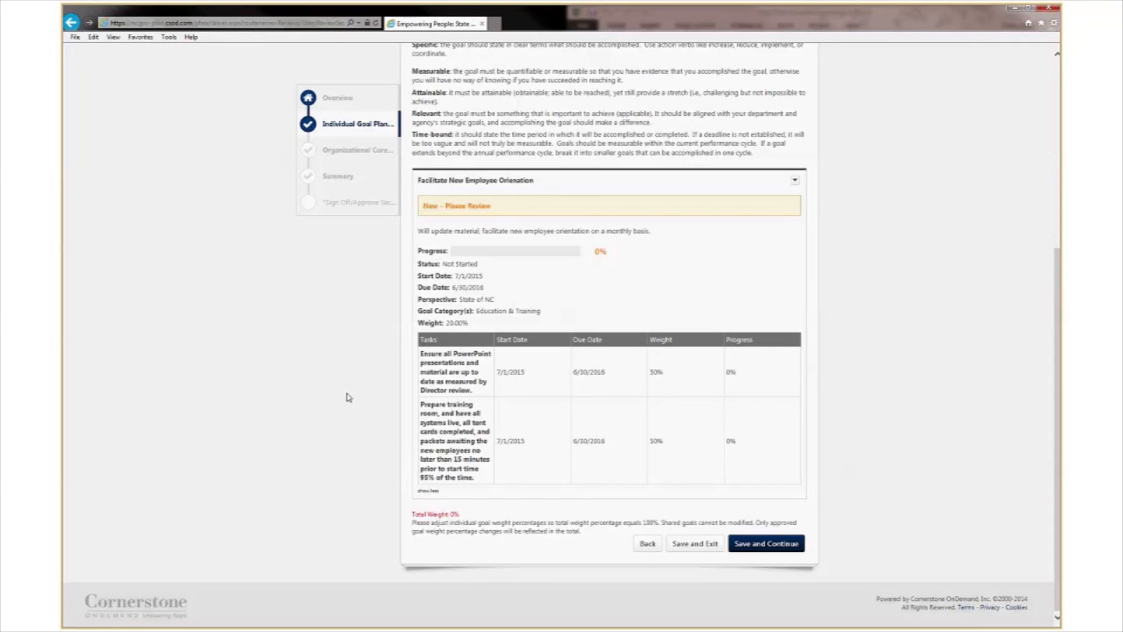
pyautogui.click(769, 550)
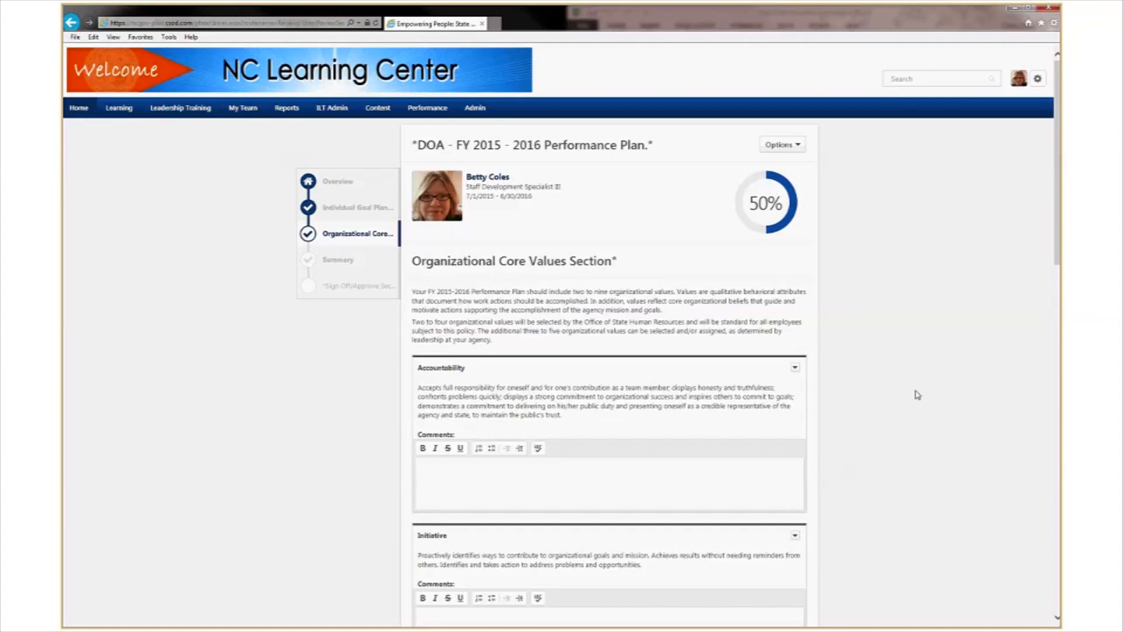
pyautogui.scroll(-3, 917, 394)
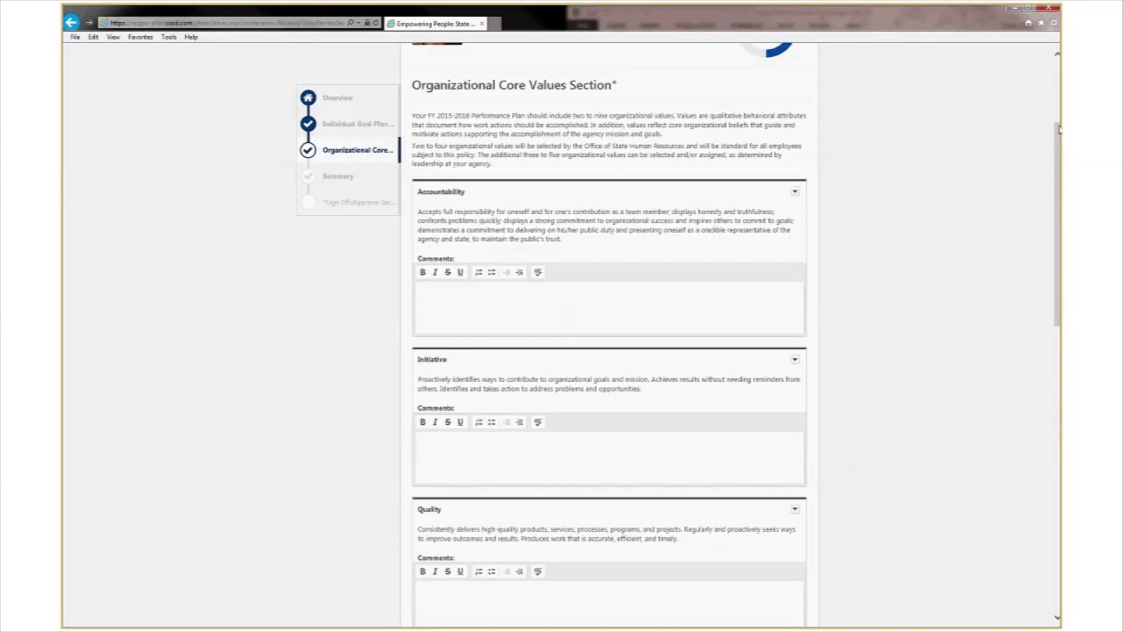
pyautogui.moveTo(1058, 129); pyautogui.dragTo(1059, 158)
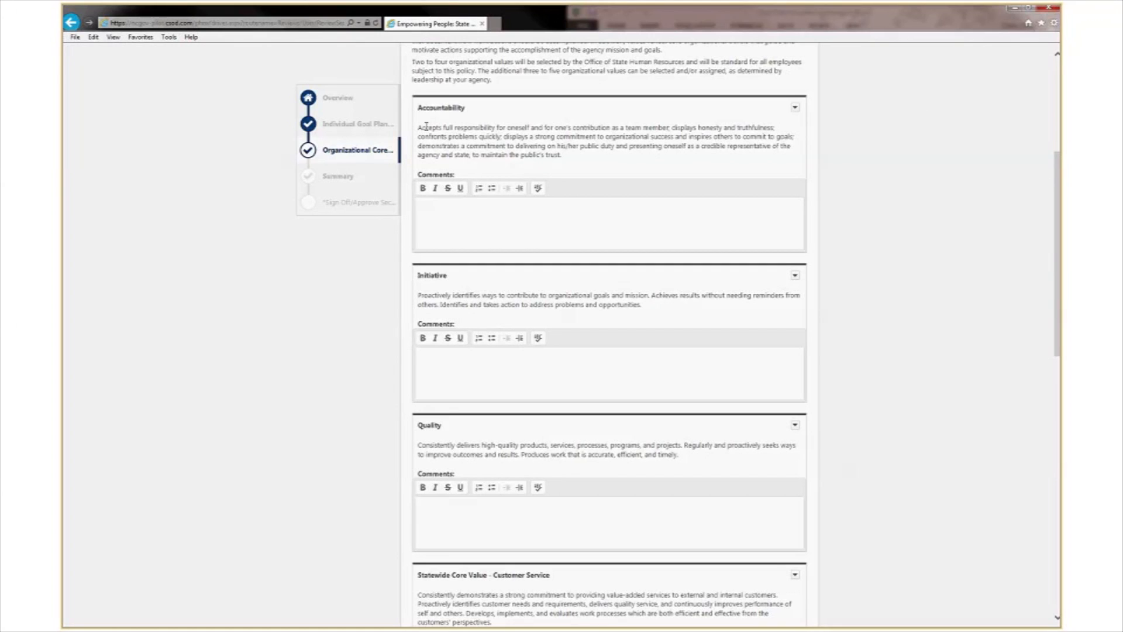
pyautogui.moveTo(422, 127); pyautogui.dragTo(586, 168)
pyautogui.click(587, 168)
pyautogui.scroll(-1, 1058, 203)
pyautogui.moveTo(1059, 203); pyautogui.dragTo(1058, 347)
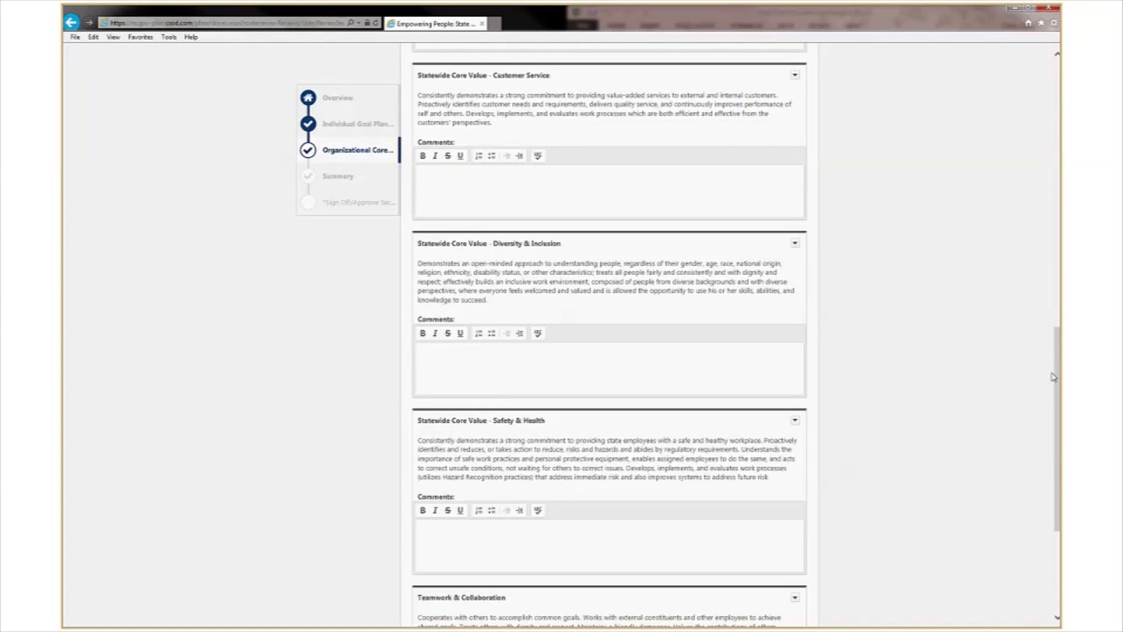
pyautogui.moveTo(1058, 370); pyautogui.dragTo(1059, 447)
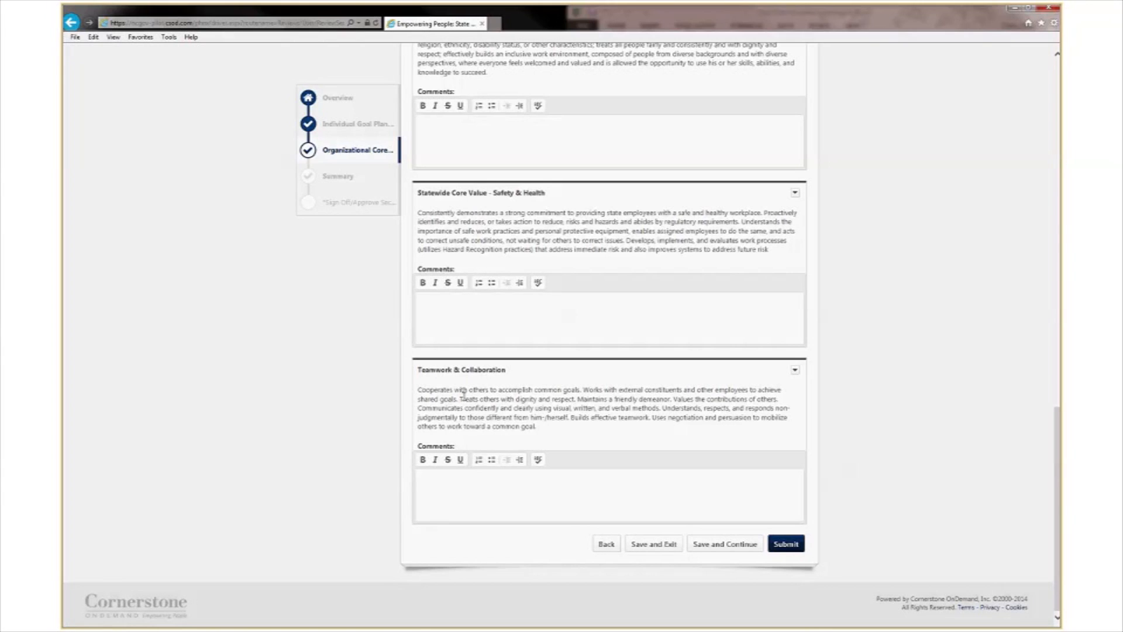
pyautogui.moveTo(419, 389); pyautogui.dragTo(538, 427)
pyautogui.click(562, 432)
pyautogui.scroll(15, 657, 398)
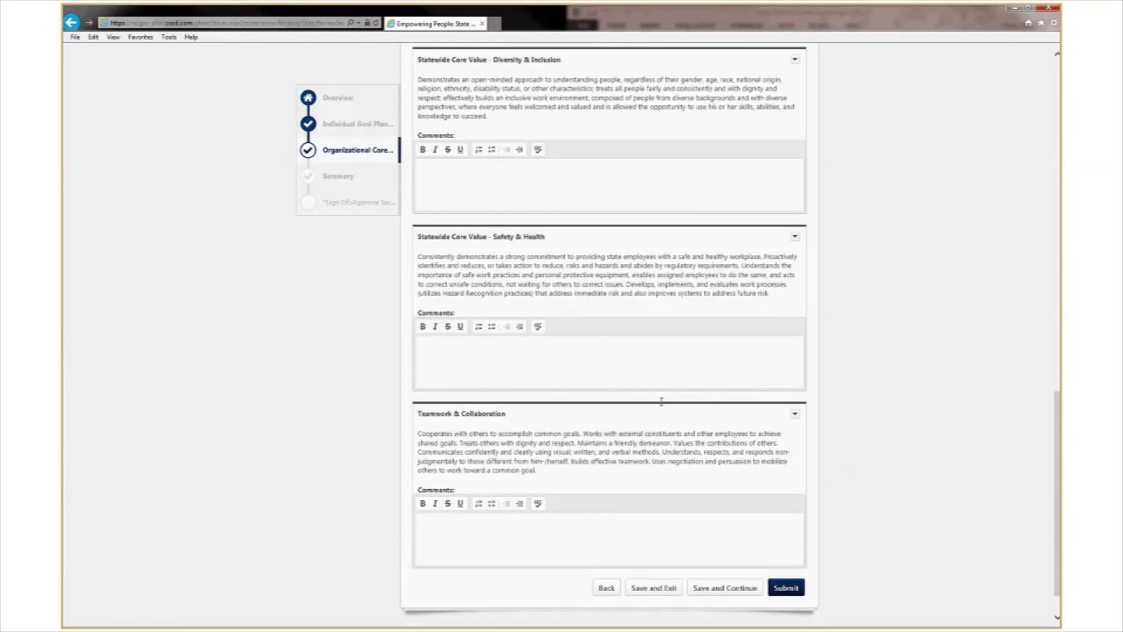
pyautogui.scroll(4, 662, 391)
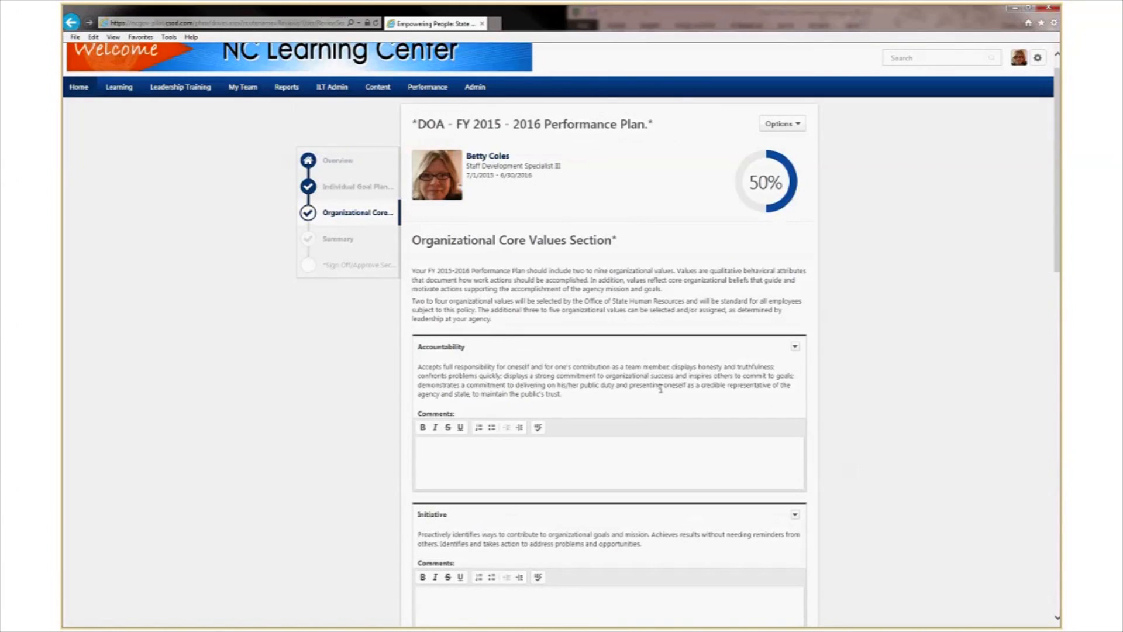
pyautogui.scroll(-20, 667, 389)
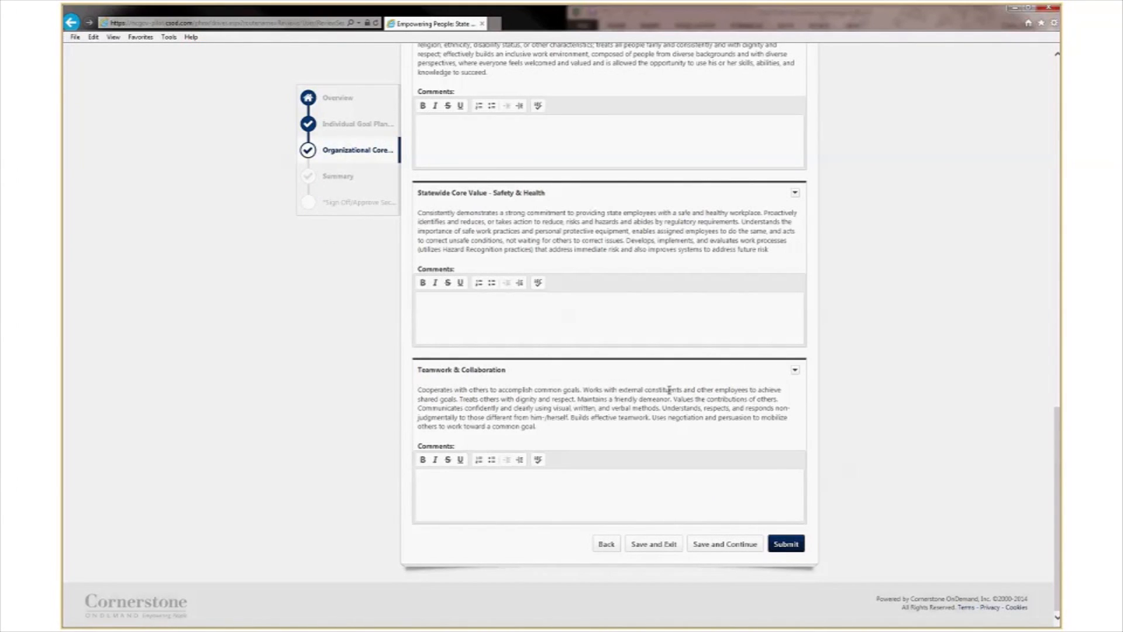
# Submit the plan step despite the goal-weight warning, then go to Action Items.
pyautogui.click(789, 547)
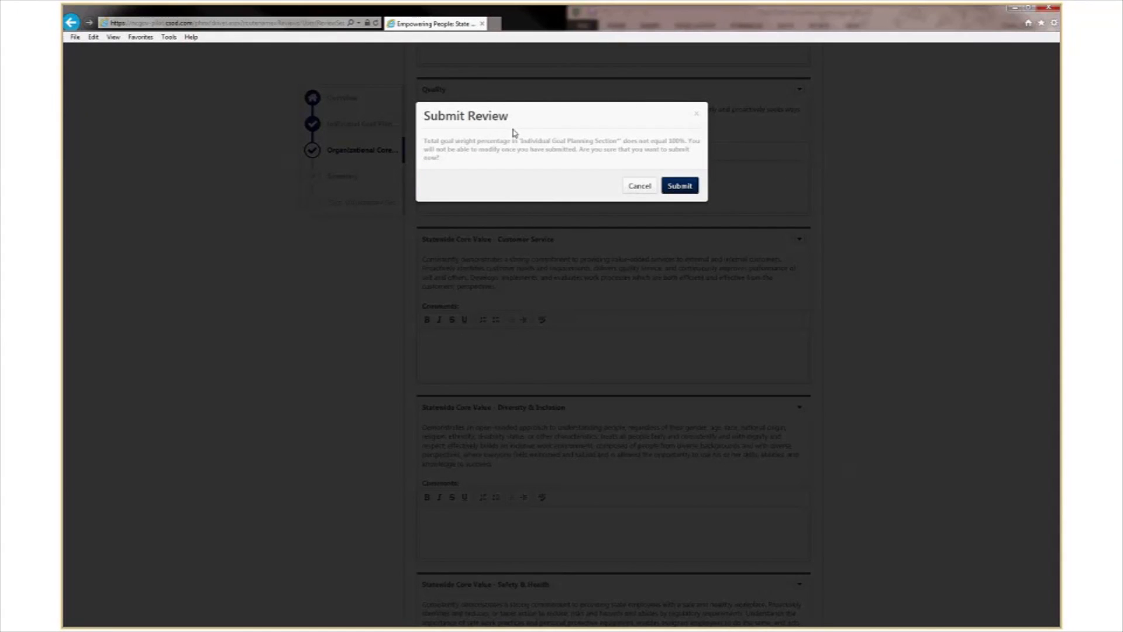
pyautogui.click(679, 186)
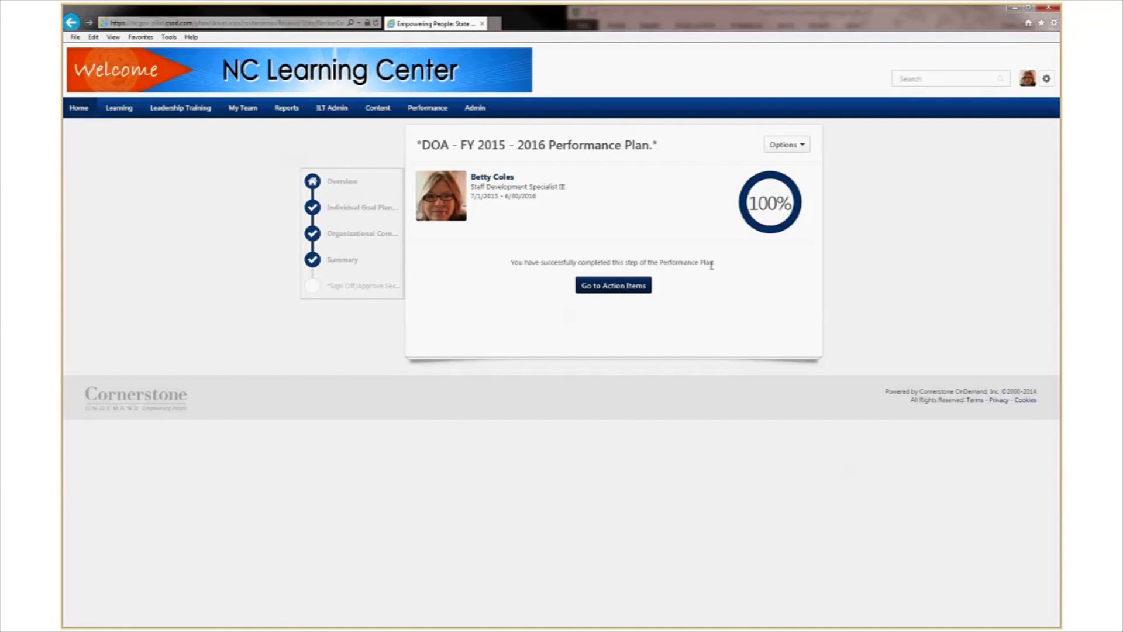
pyautogui.click(602, 286)
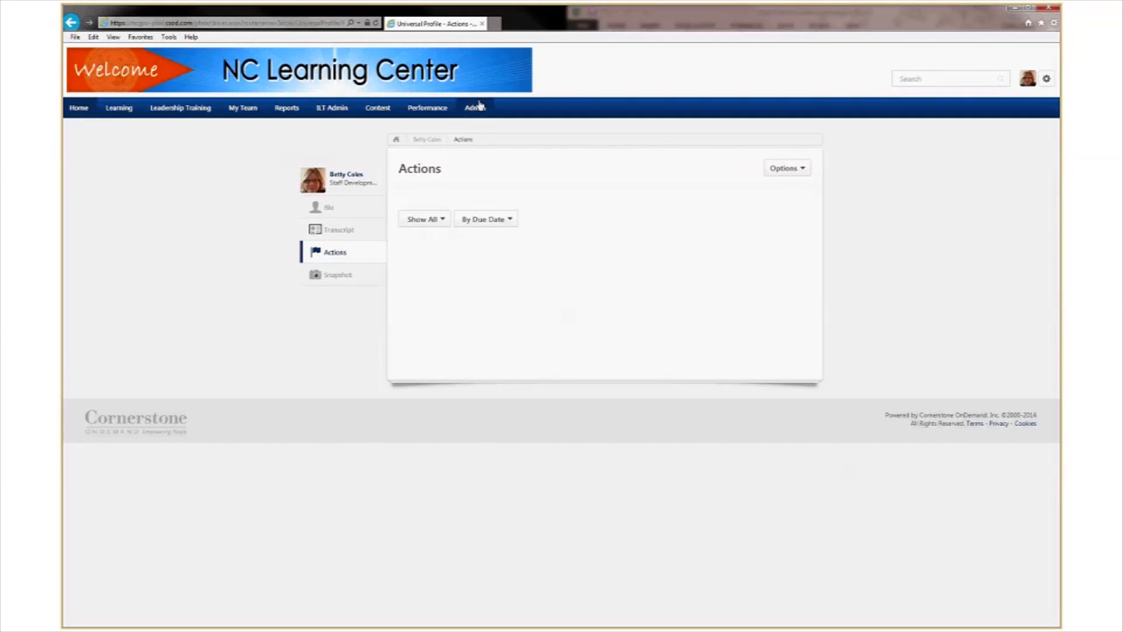
# Search Admin > Users for the employee's manager by last and first name.
pyautogui.moveTo(472, 108)
pyautogui.click(473, 280)
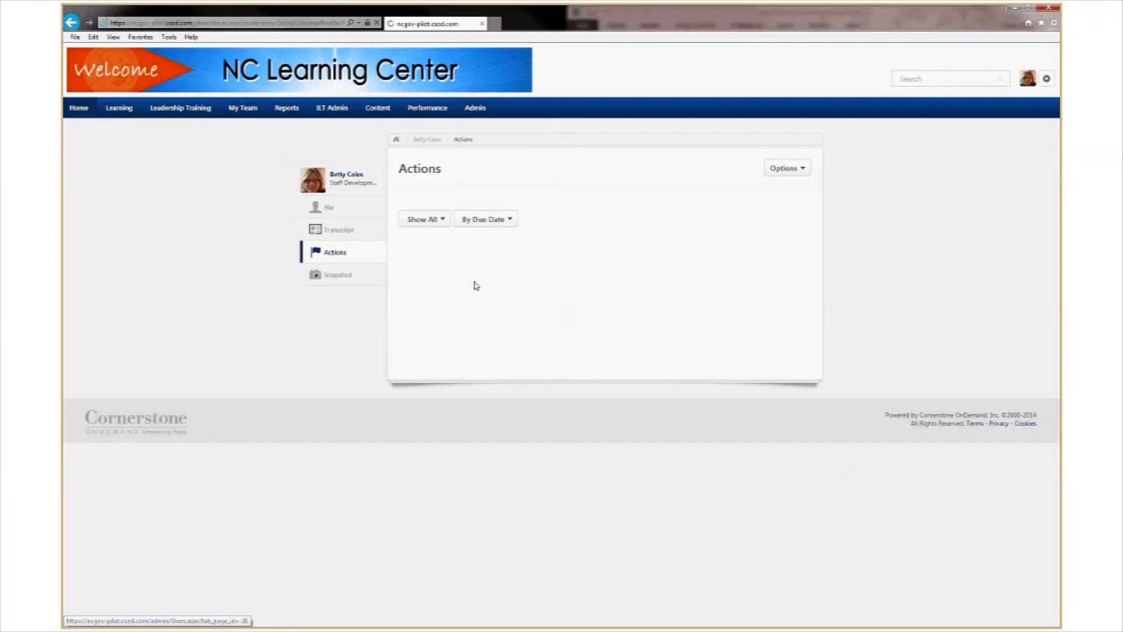
pyautogui.click(136, 183)
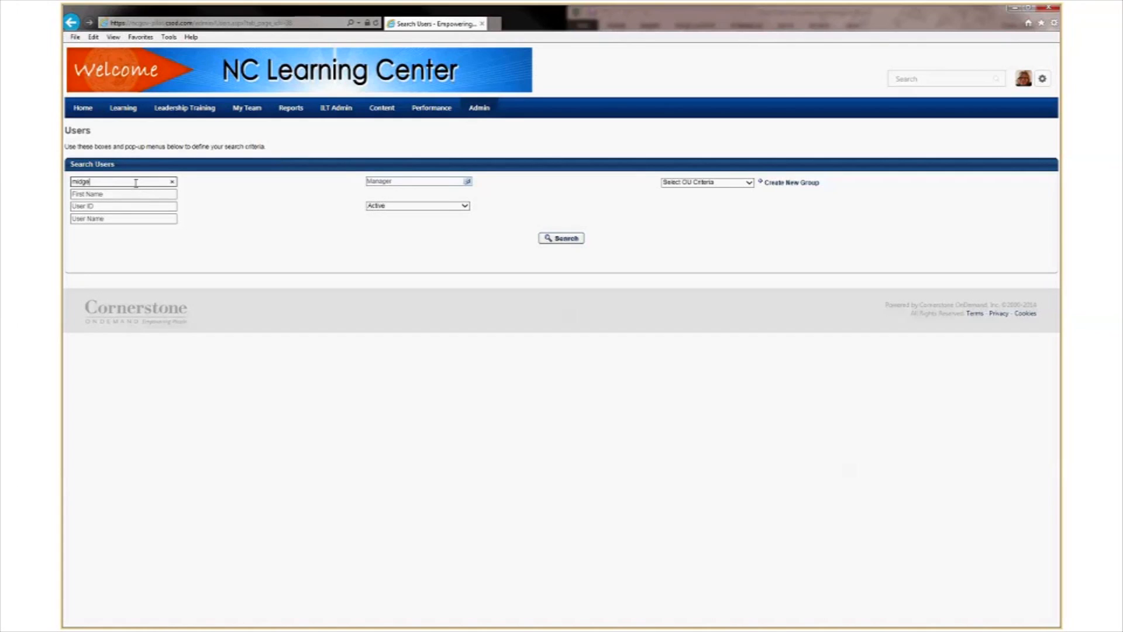
pyautogui.press('Tab')
pyautogui.press('Tab')
pyautogui.press('Tab')
pyautogui.press('Tab')
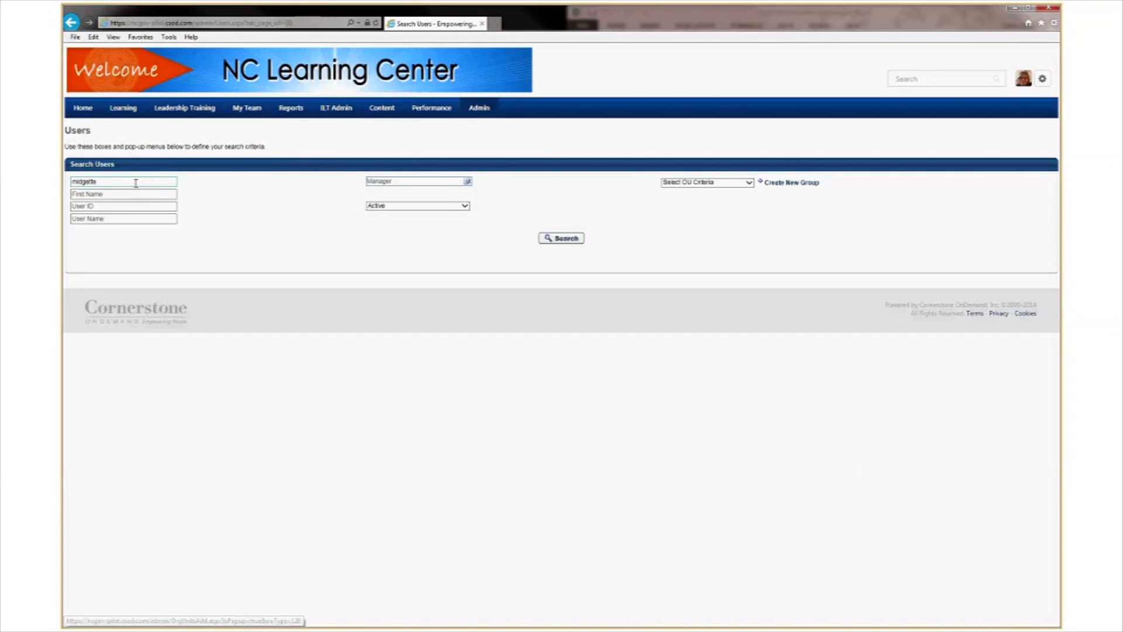
pyautogui.press('Return')
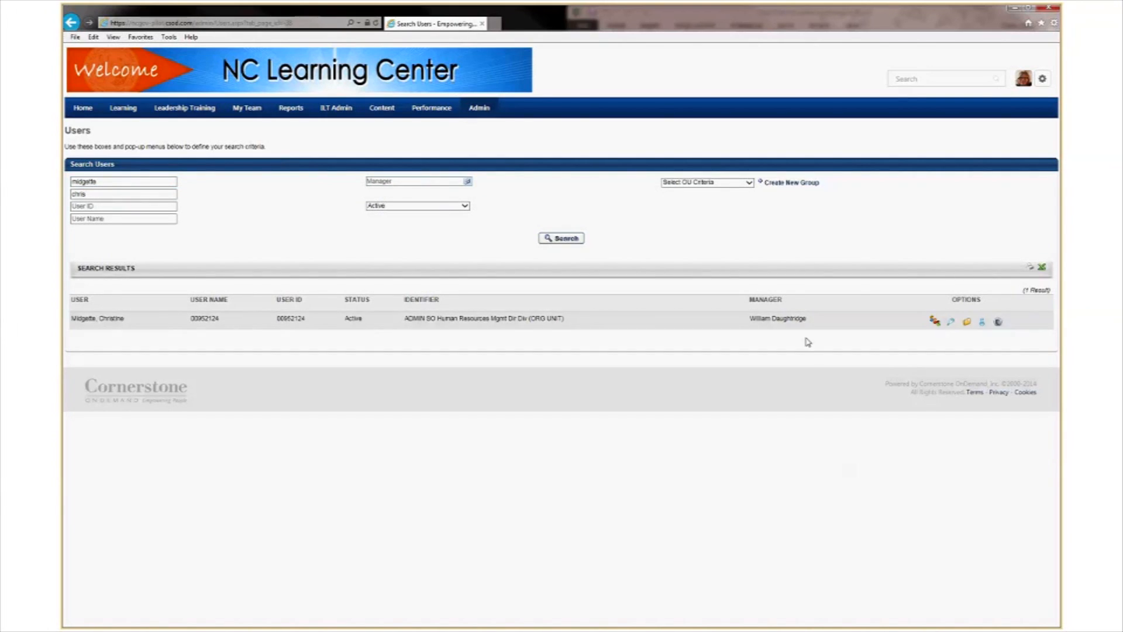
# Proxy in as the found manager, giving 'training' as the reason, and confirm the login.
pyautogui.click(998, 323)
pyautogui.click(227, 215)
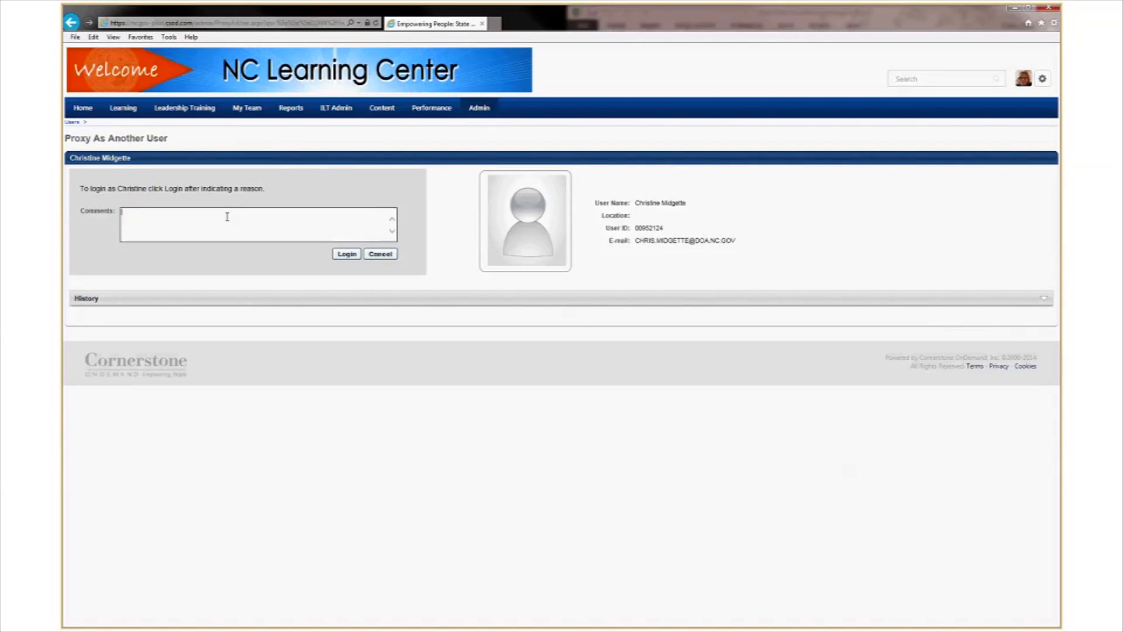
pyautogui.write('training')
pyautogui.click(342, 256)
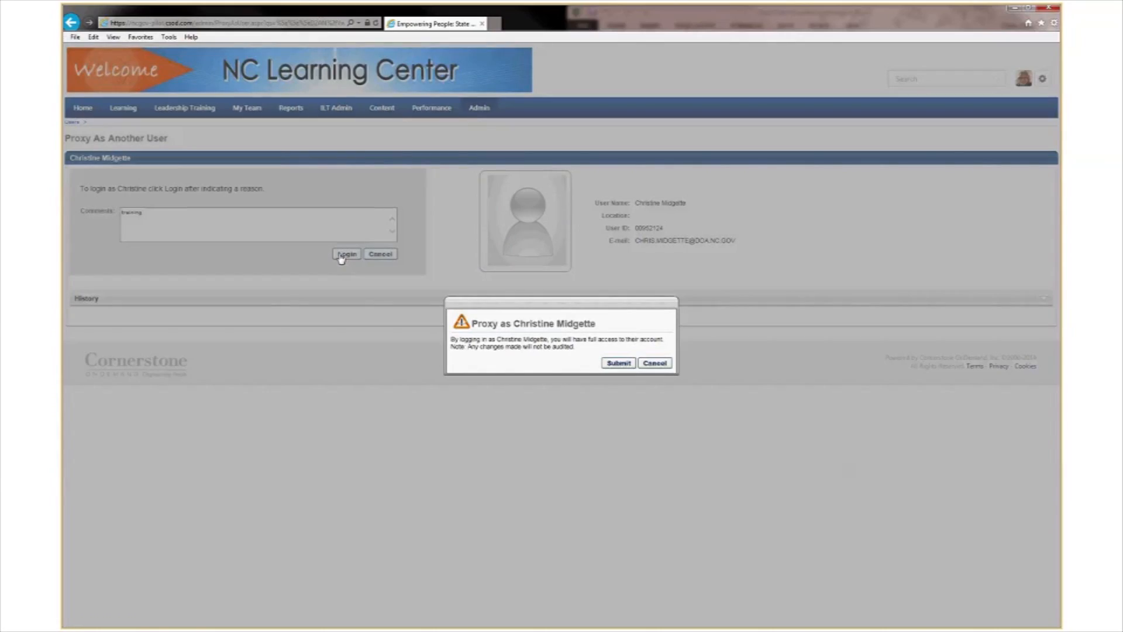
pyautogui.click(619, 364)
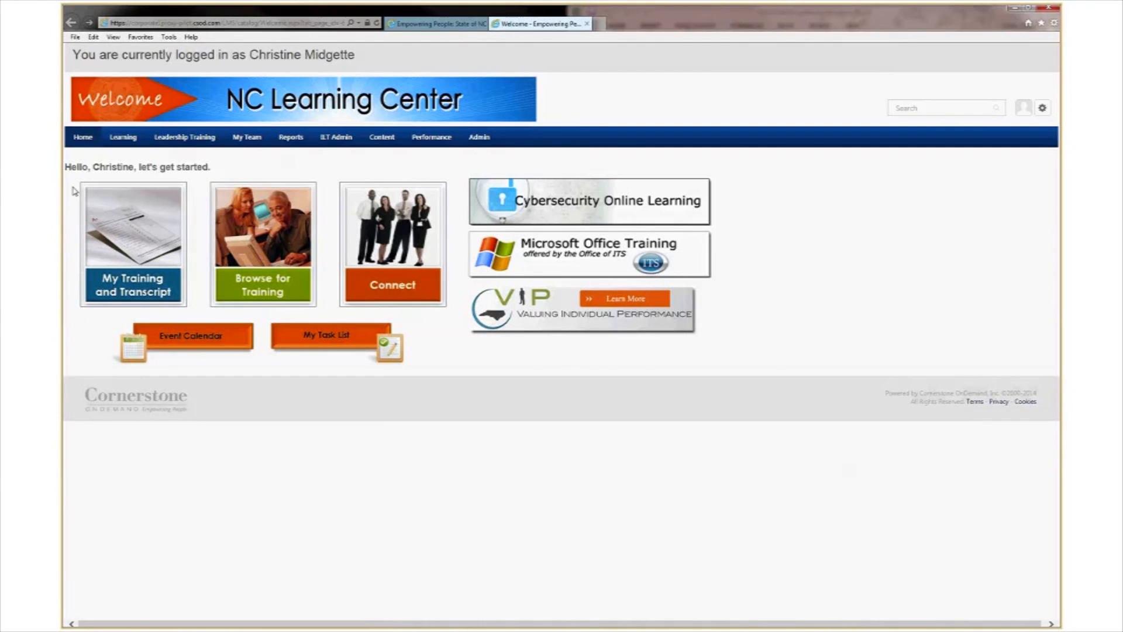
# From the Universal Profile's Actions, launch the Approve '15-'16 Perf. Plan task.
pyautogui.moveTo(86, 140)
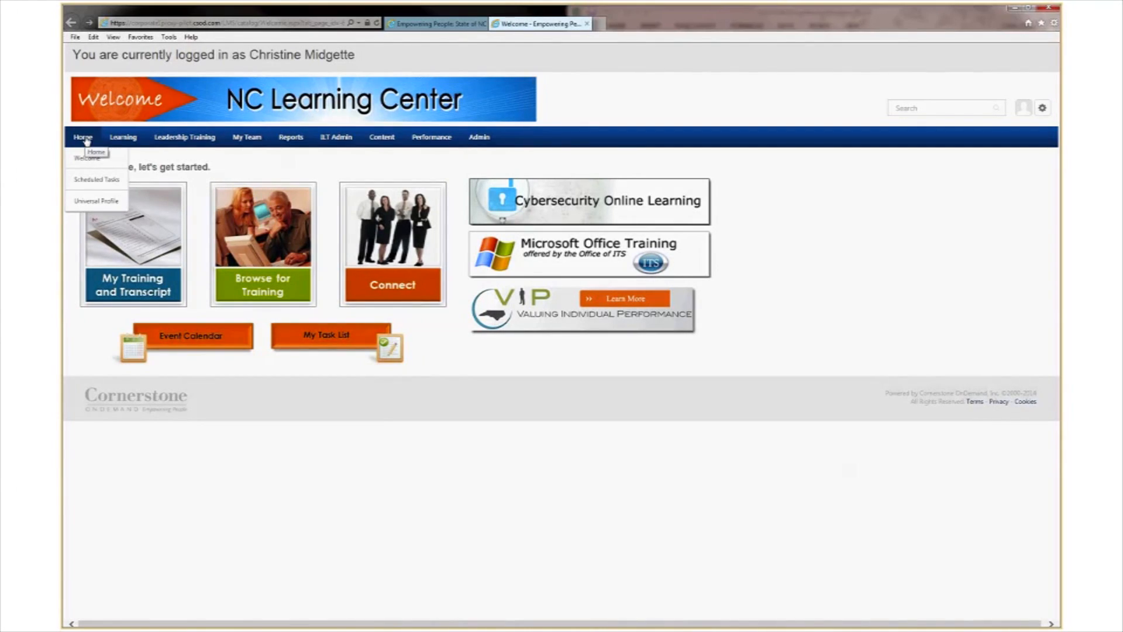
pyautogui.click(96, 202)
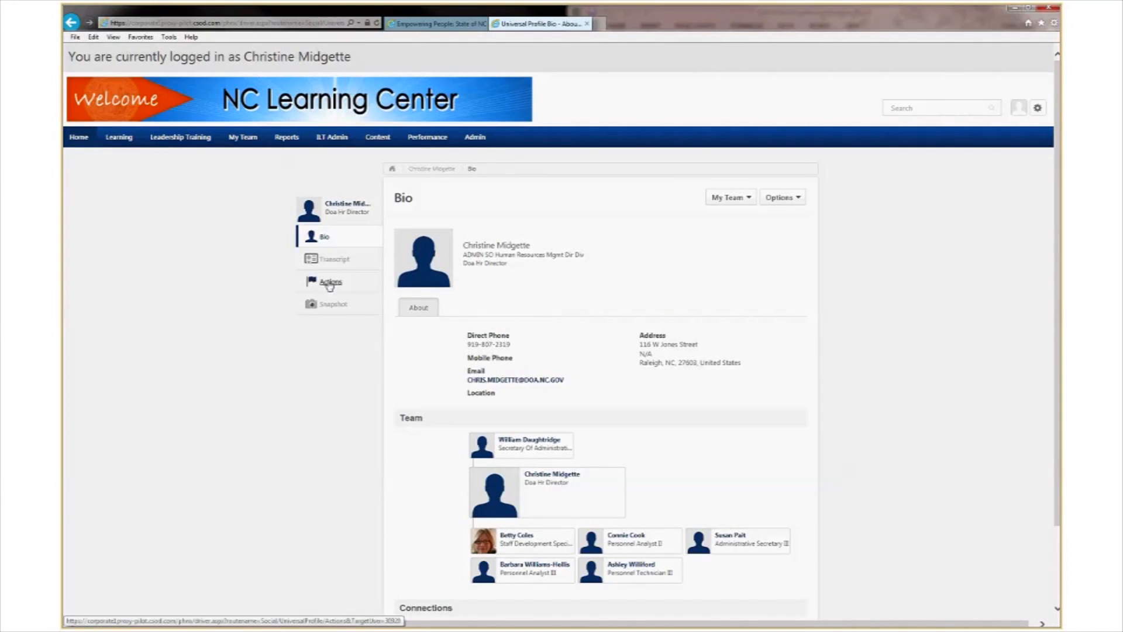
pyautogui.click(329, 283)
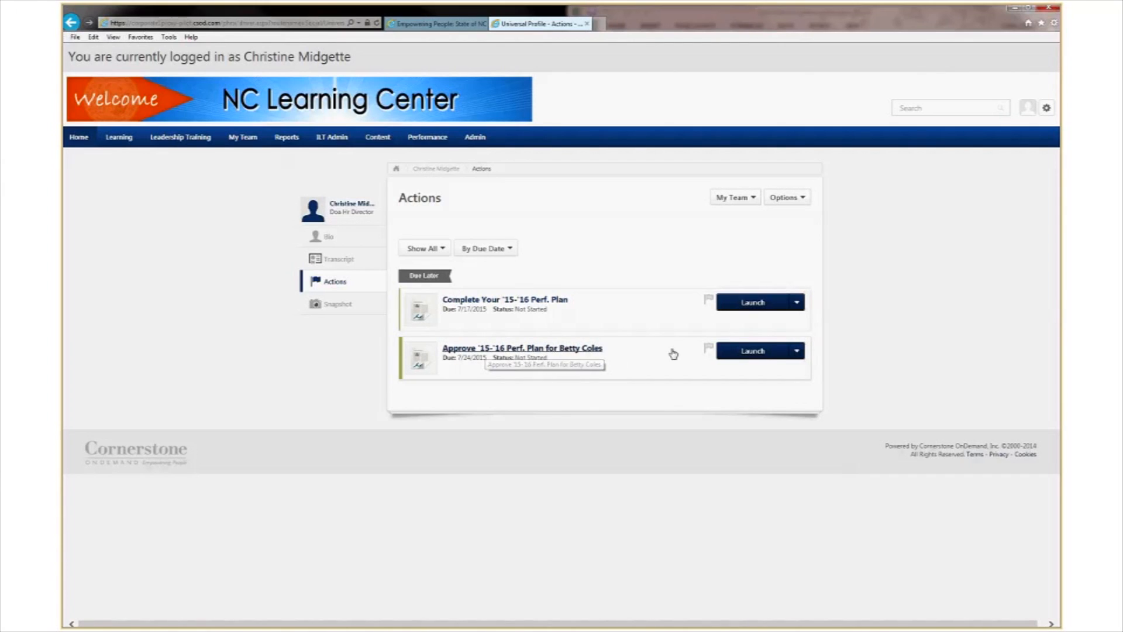
pyautogui.click(752, 353)
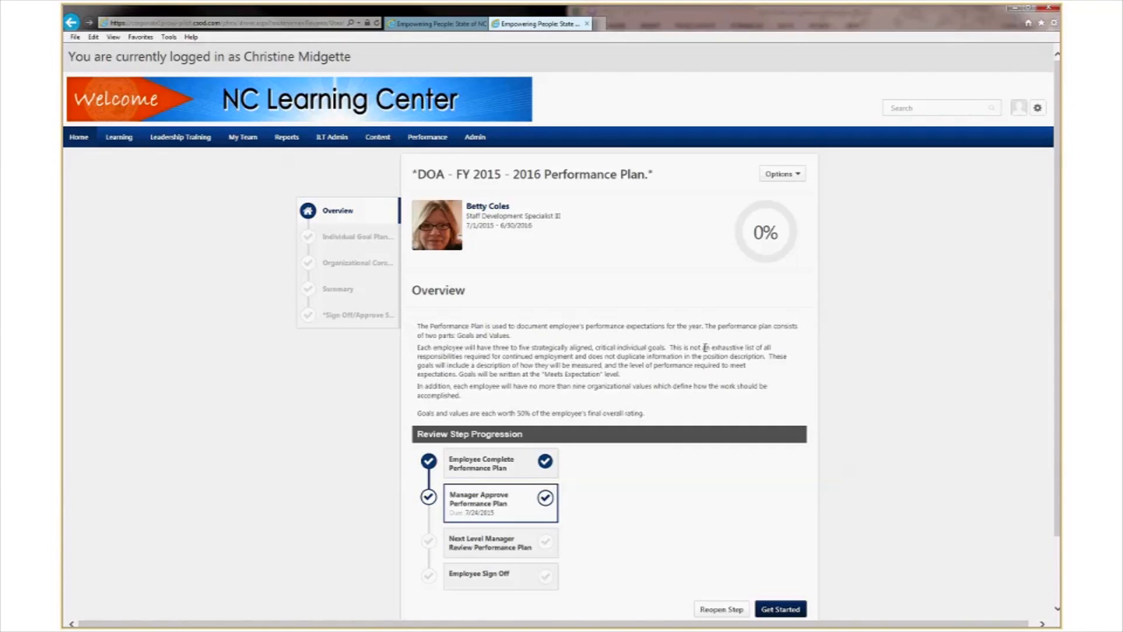
# Start the approval and look over the Individual Goal Planning heading and goal title.
pyautogui.scroll(-2, 706, 351)
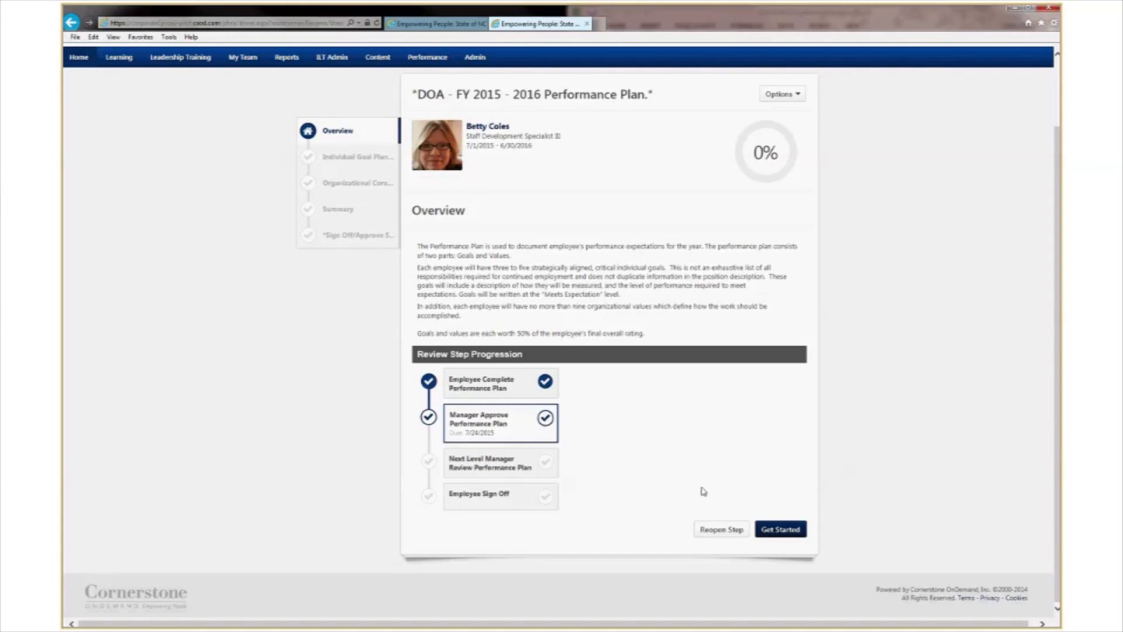
pyautogui.click(785, 530)
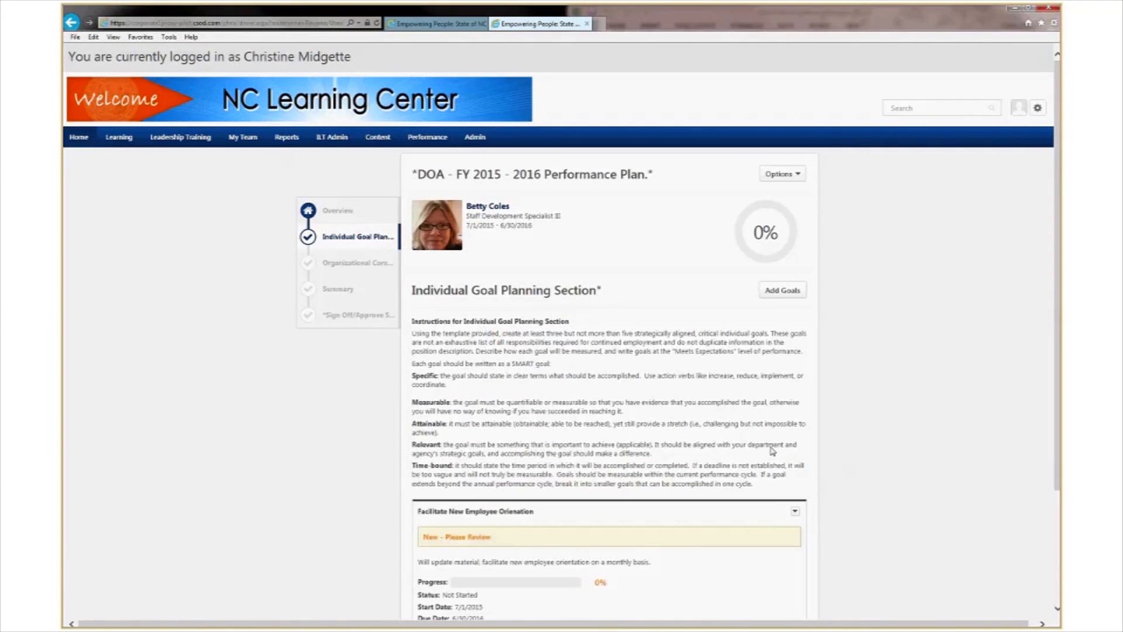
pyautogui.scroll(-2, 859, 354)
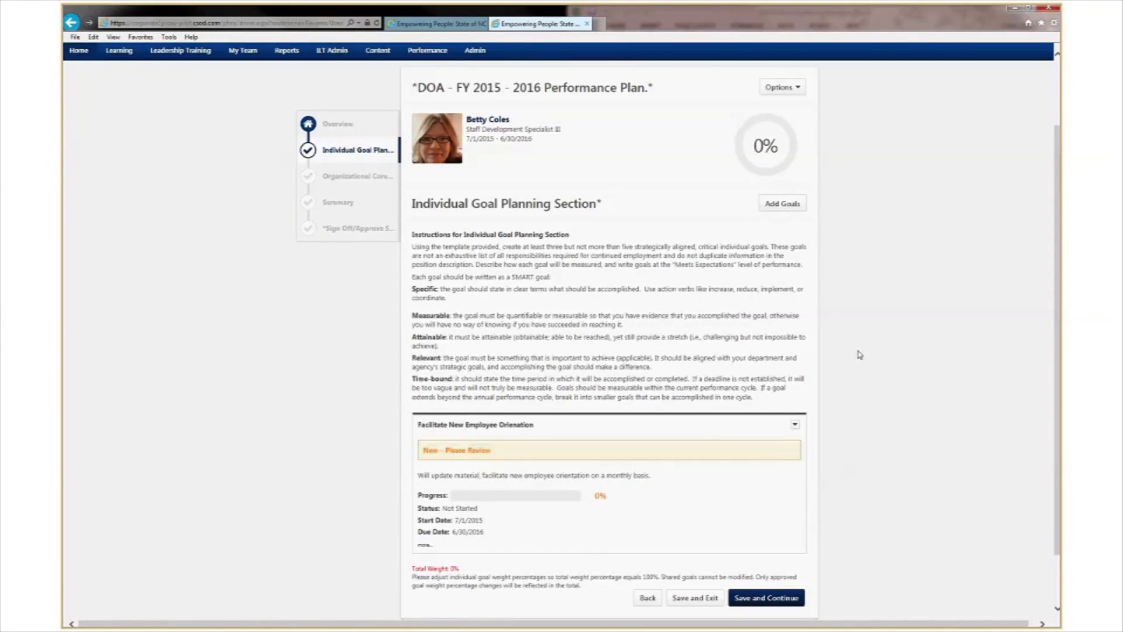
pyautogui.moveTo(471, 204); pyautogui.dragTo(519, 208)
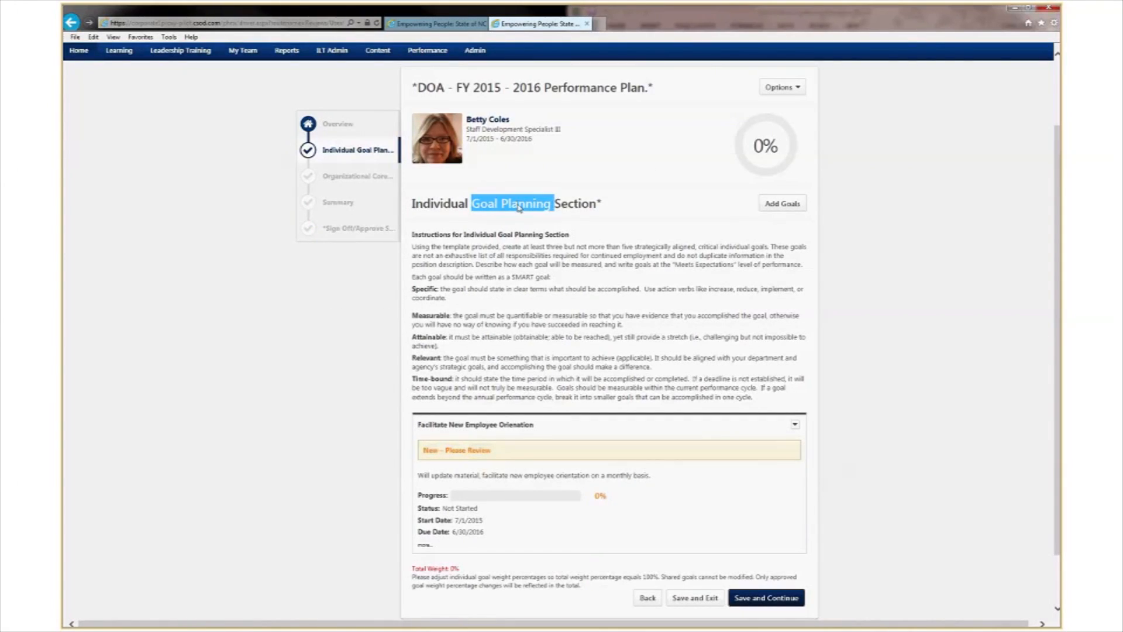
pyautogui.click(657, 191)
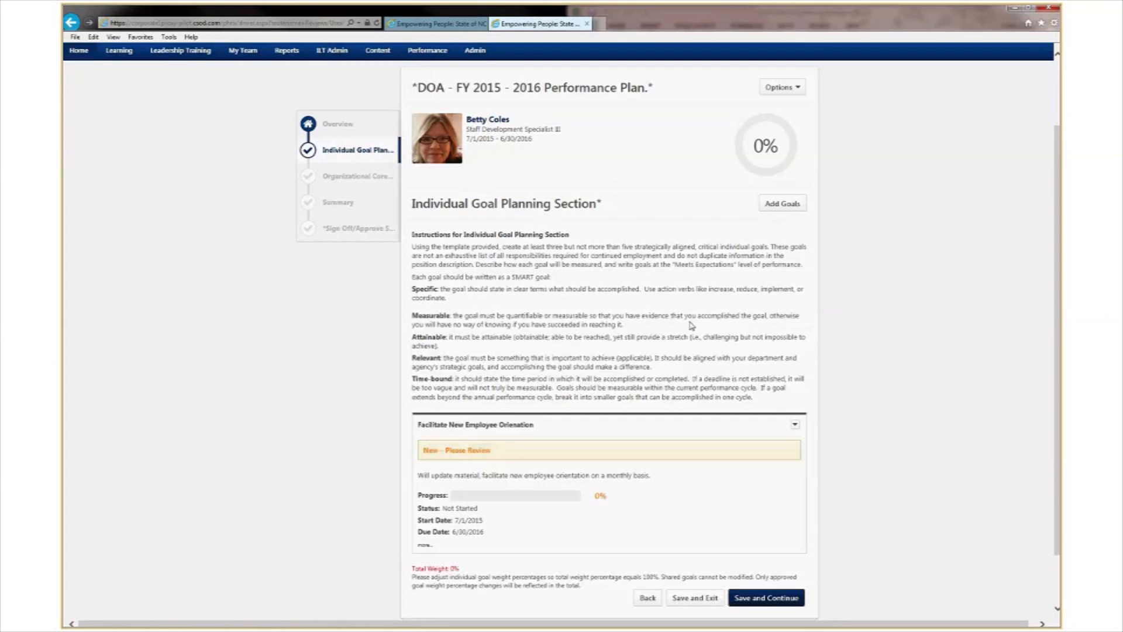
pyautogui.scroll(-2, 691, 322)
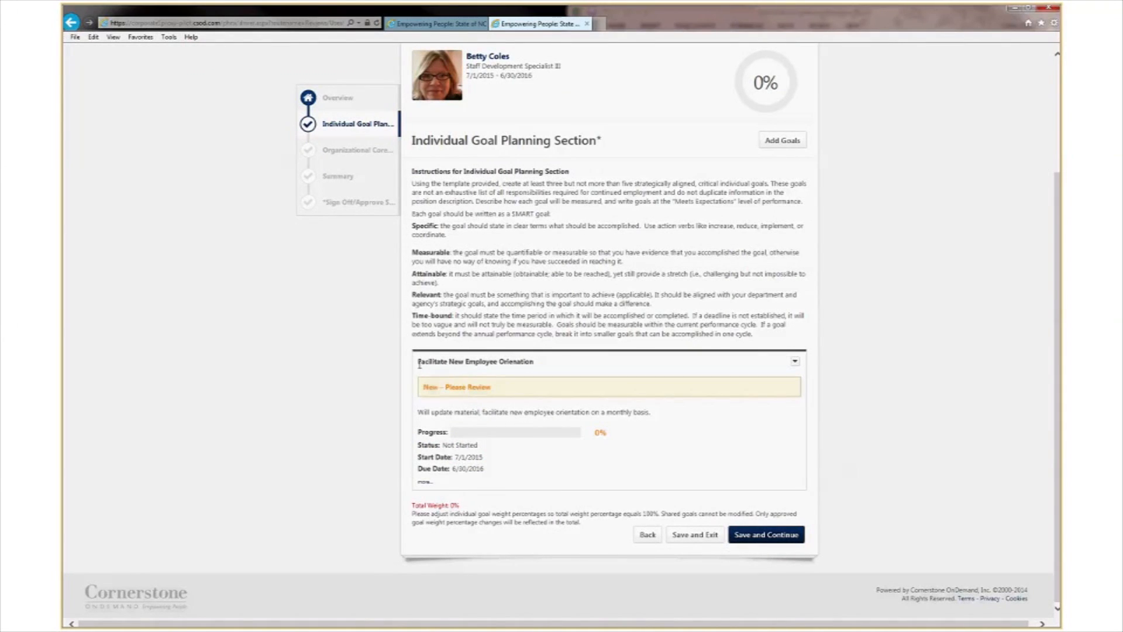
pyautogui.moveTo(419, 363); pyautogui.dragTo(535, 363)
pyautogui.click(550, 365)
# Expand the Facilitate New Employee Orientation goal, review its tasks, and save the section.
pyautogui.click(423, 485)
pyautogui.scroll(-2, 424, 485)
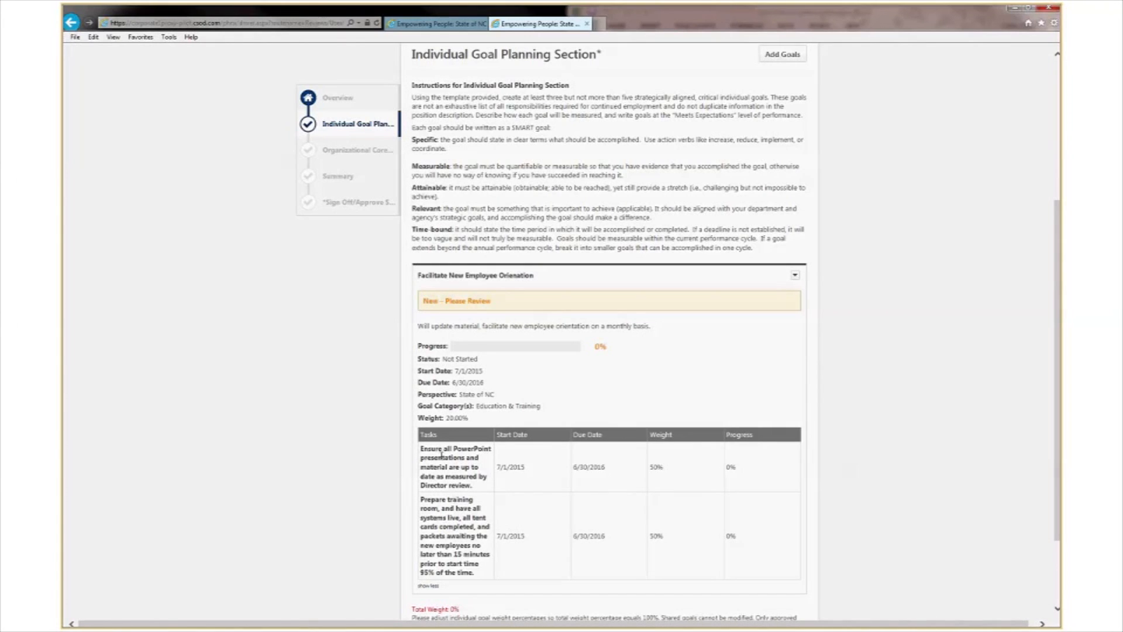
pyautogui.scroll(-2, 441, 455)
pyautogui.scroll(7, 441, 455)
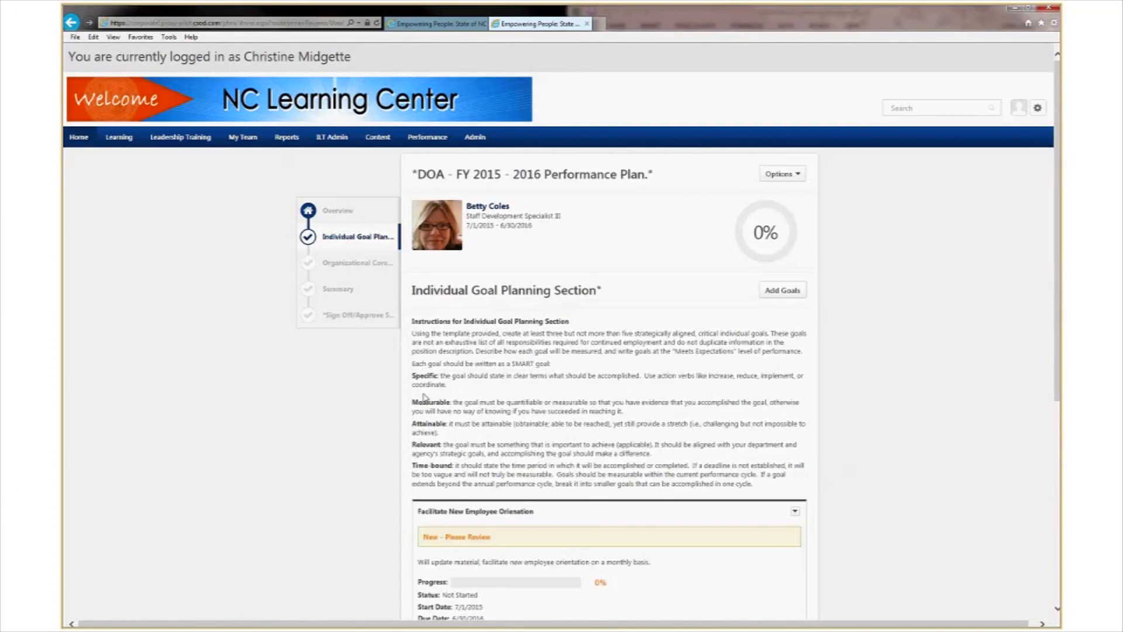
pyautogui.scroll(-2, 421, 397)
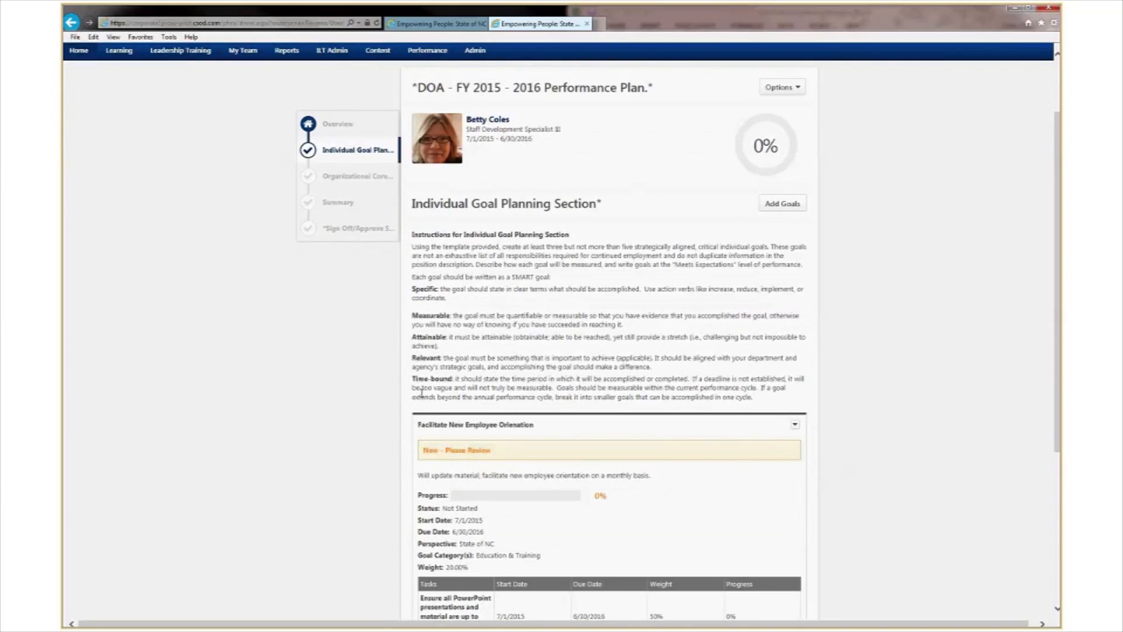
pyautogui.scroll(-5, 421, 393)
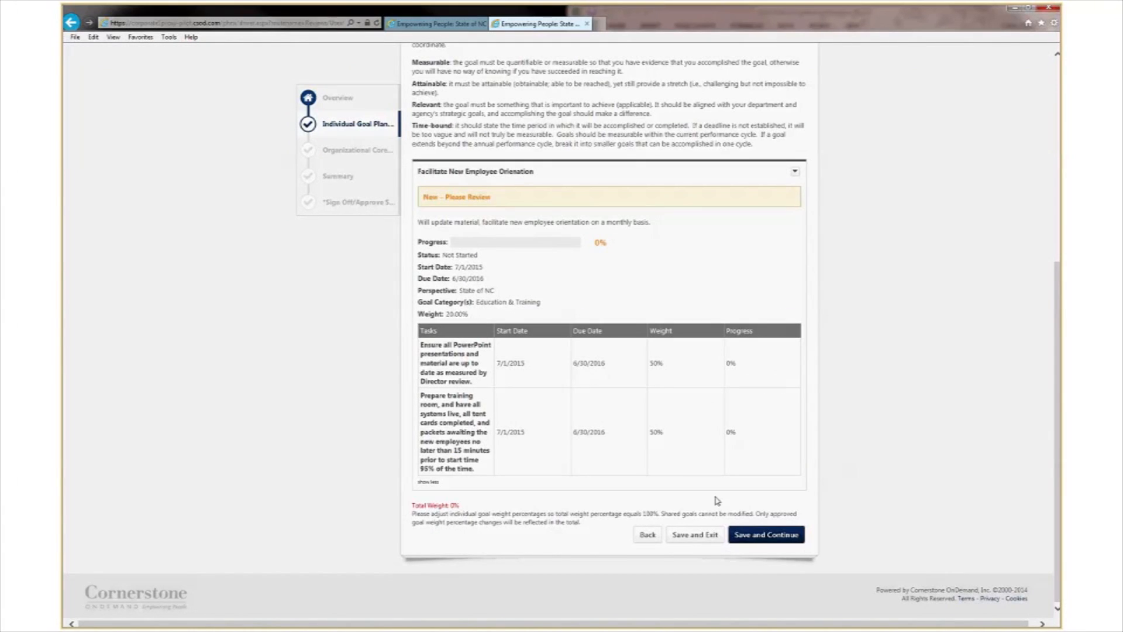
pyautogui.click(760, 535)
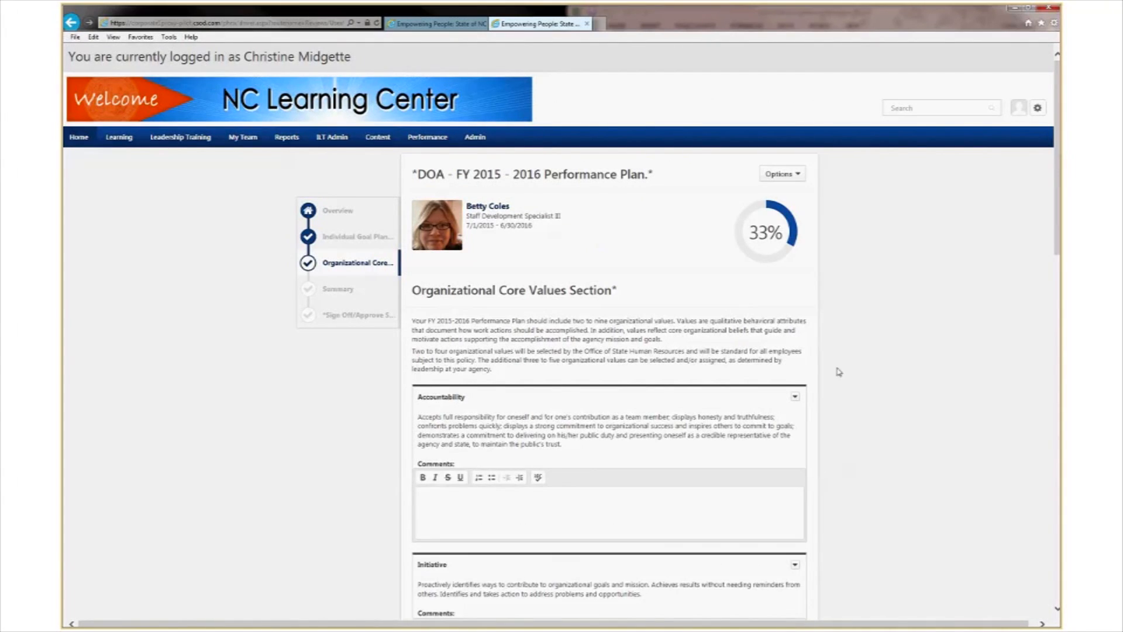
# Scroll through the Organizational Core Values and save them without comments, reaching the Summary.
pyautogui.scroll(-6, 846, 368)
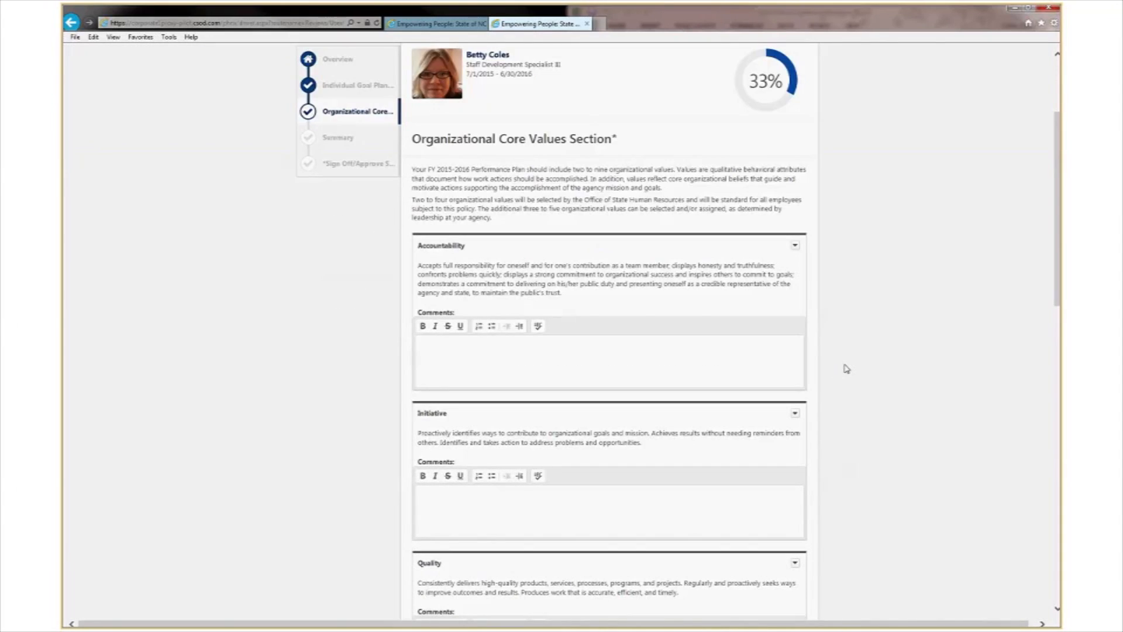
pyautogui.scroll(-4, 847, 368)
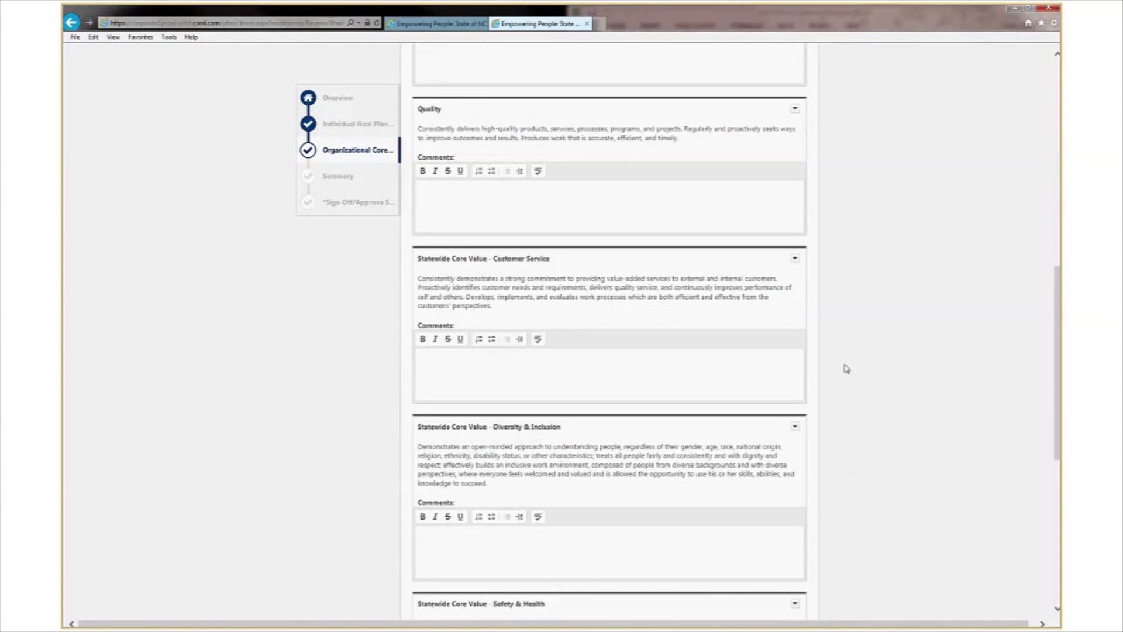
pyautogui.scroll(-4, 846, 369)
pyautogui.scroll(-3, 846, 368)
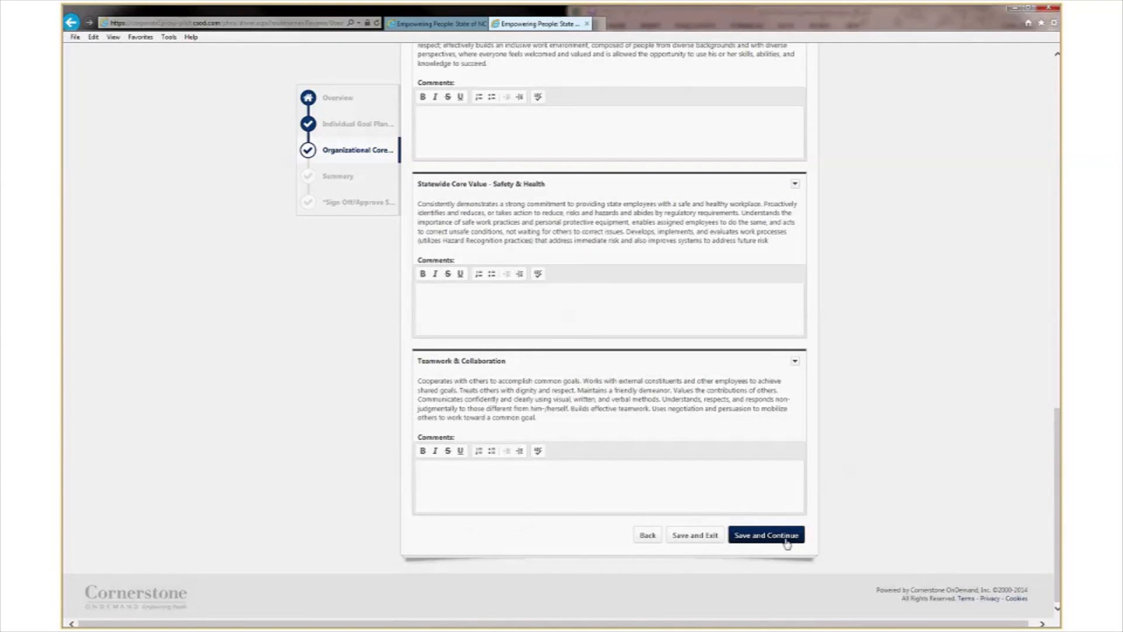
pyautogui.click(751, 538)
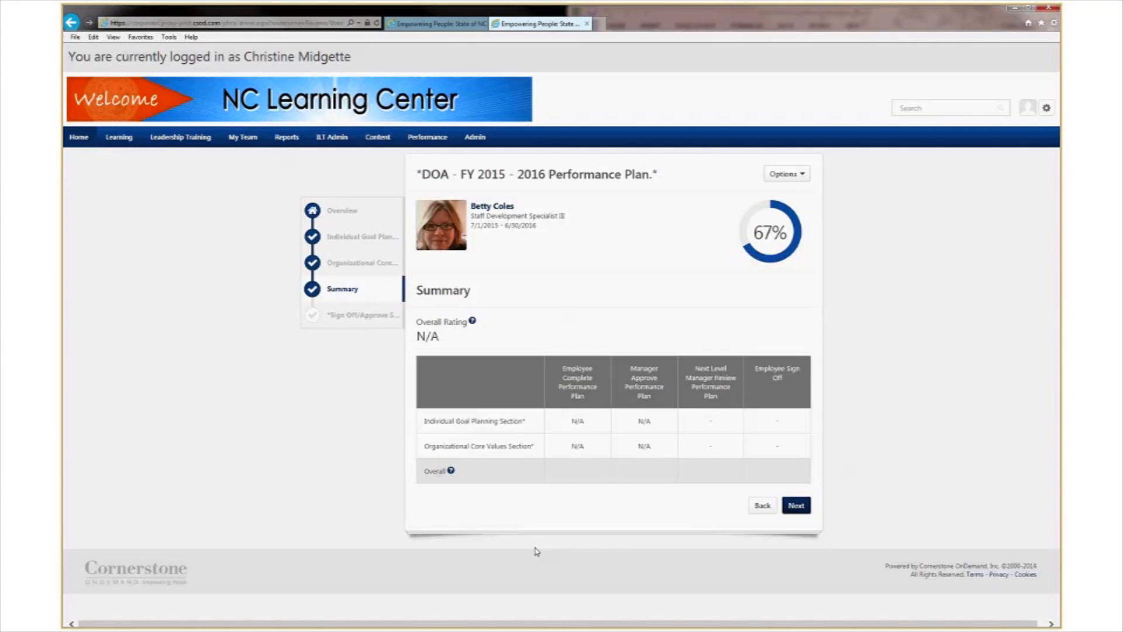
# Move on from the Summary and sign the plan as the approving manager.
pyautogui.click(801, 513)
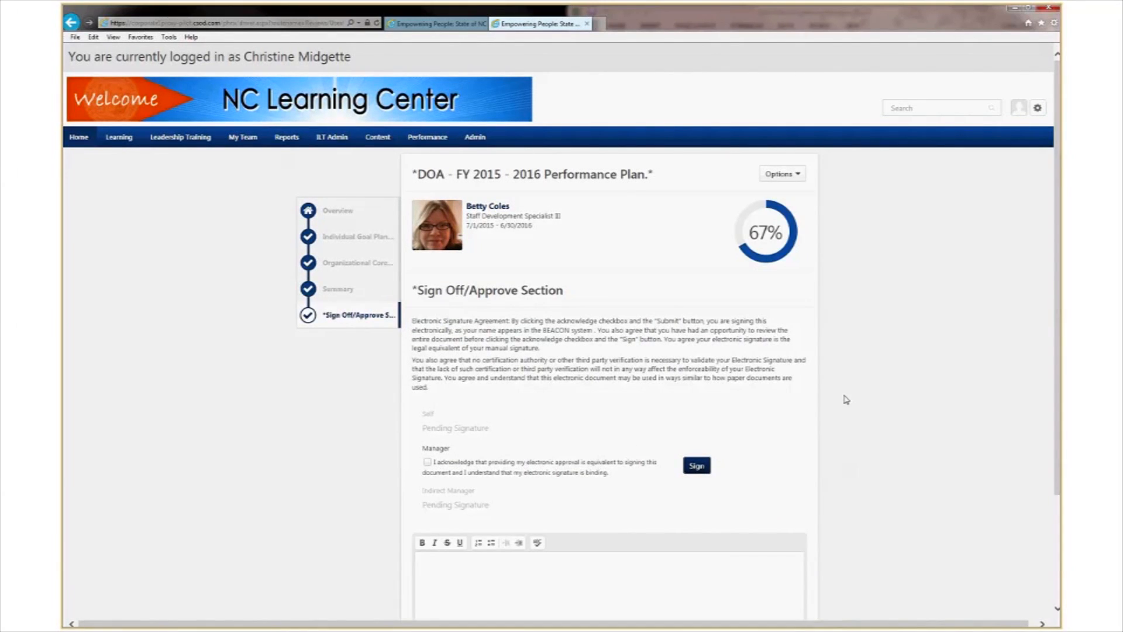
pyautogui.scroll(-3, 846, 400)
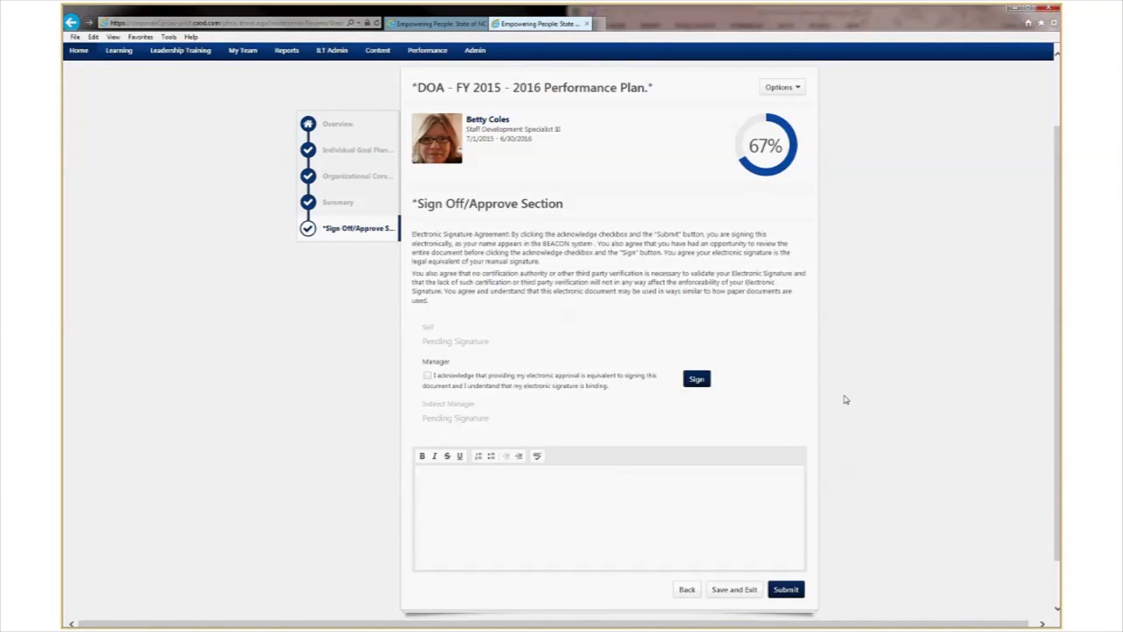
pyautogui.scroll(-2, 846, 399)
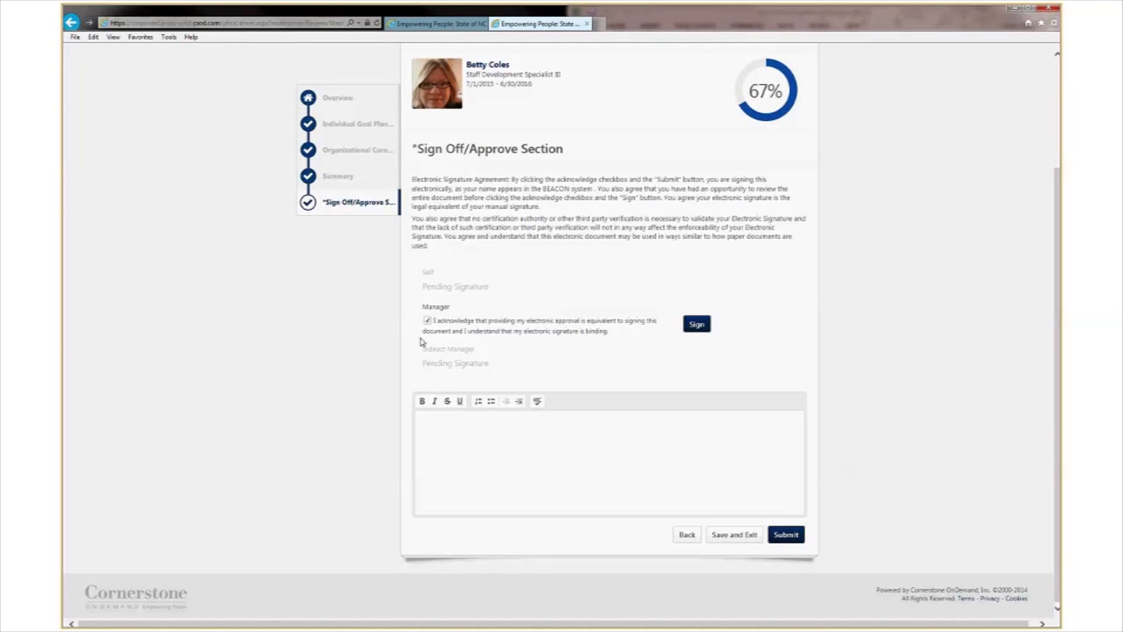
pyautogui.click(695, 324)
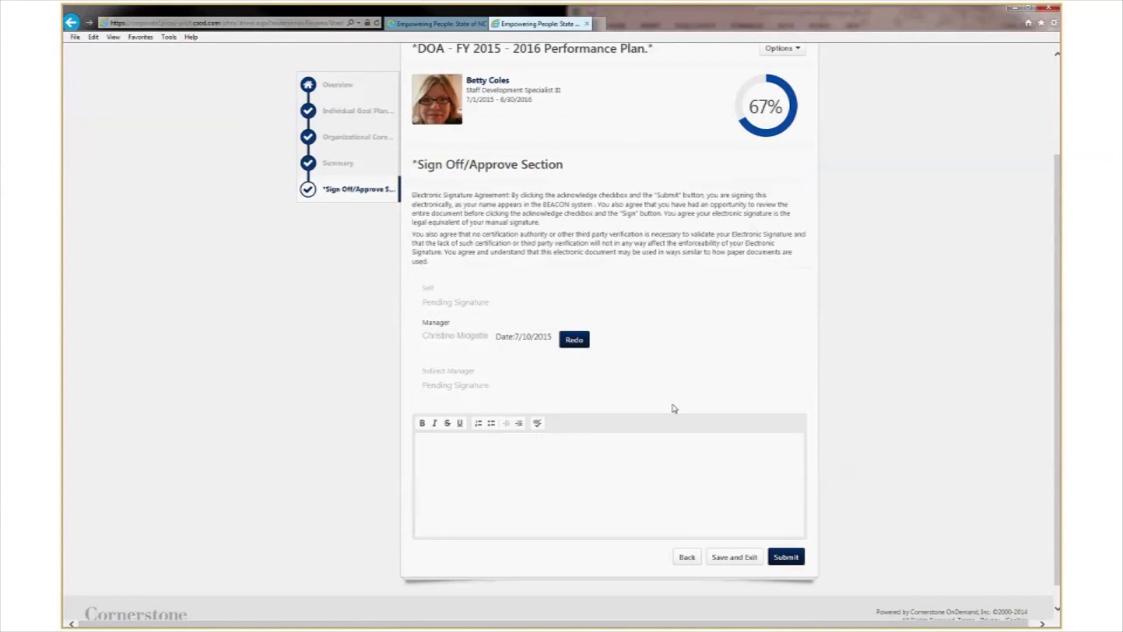
# Add the comment 'This is going to be a great year!' and submit past the goal weight warning.
pyautogui.scroll(-3, 673, 403)
pyautogui.click(738, 444)
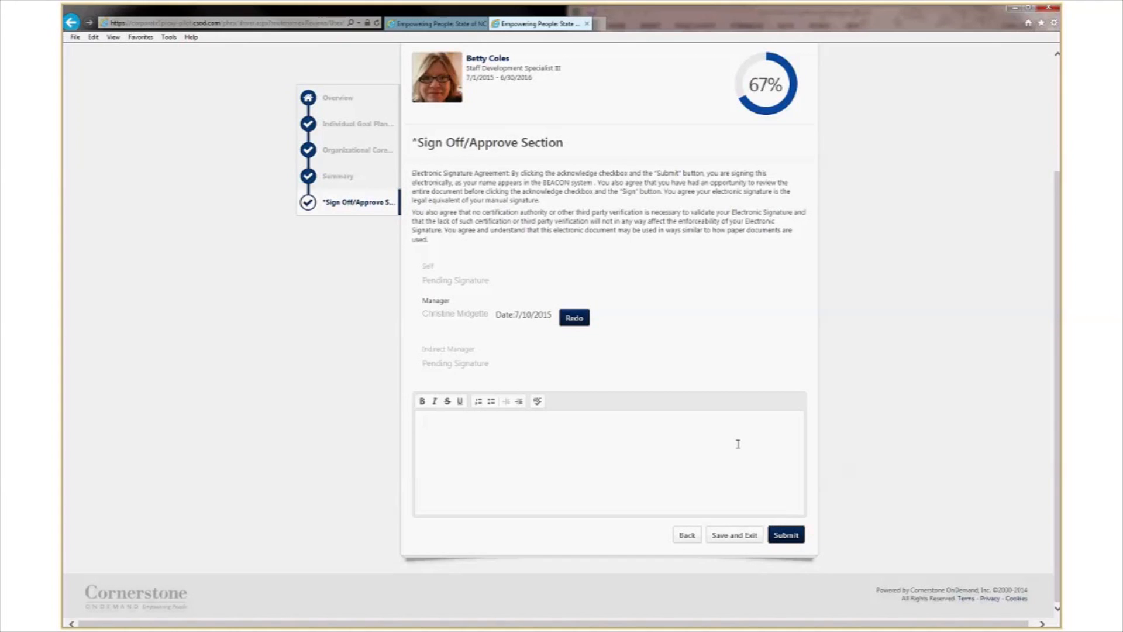
pyautogui.write('This is s')
pyautogui.press('BackSpace')
pyautogui.write('going to be a great year!')
pyautogui.click(789, 540)
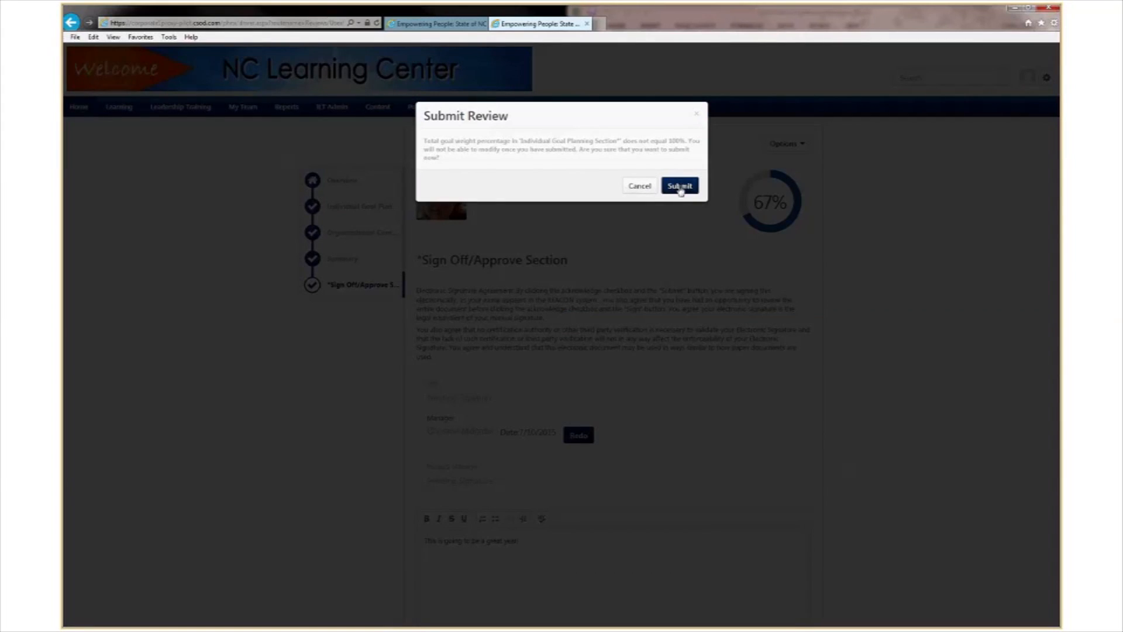
pyautogui.click(680, 186)
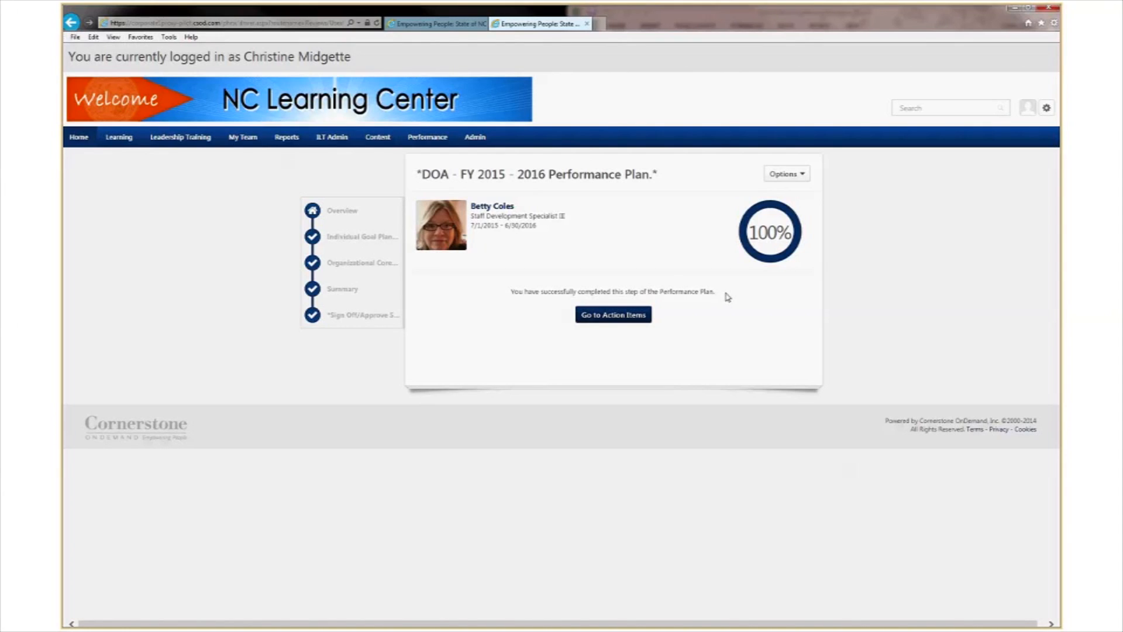
# Close the finished plan tab and search Admin > Users for the next-level manager by last name.
pyautogui.click(587, 24)
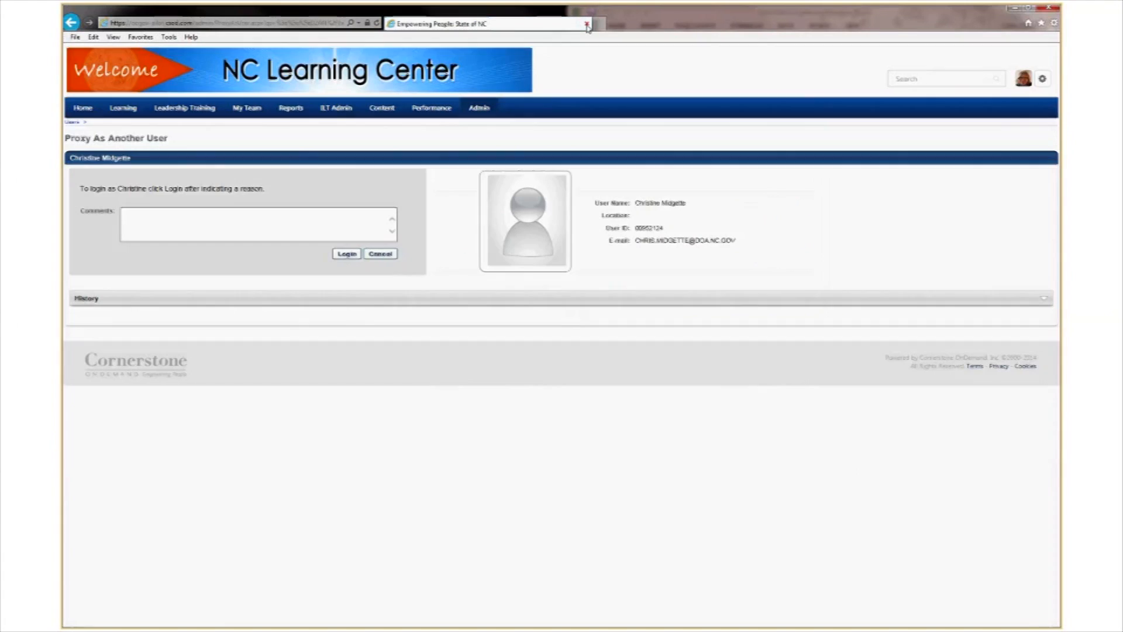
pyautogui.moveTo(481, 113)
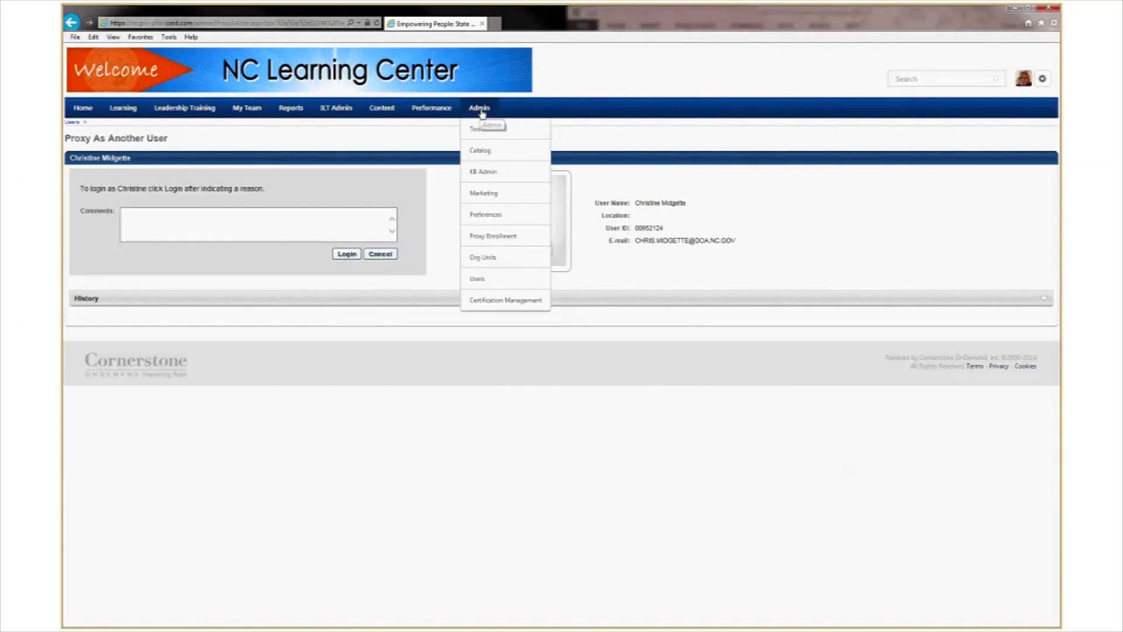
pyautogui.click(478, 280)
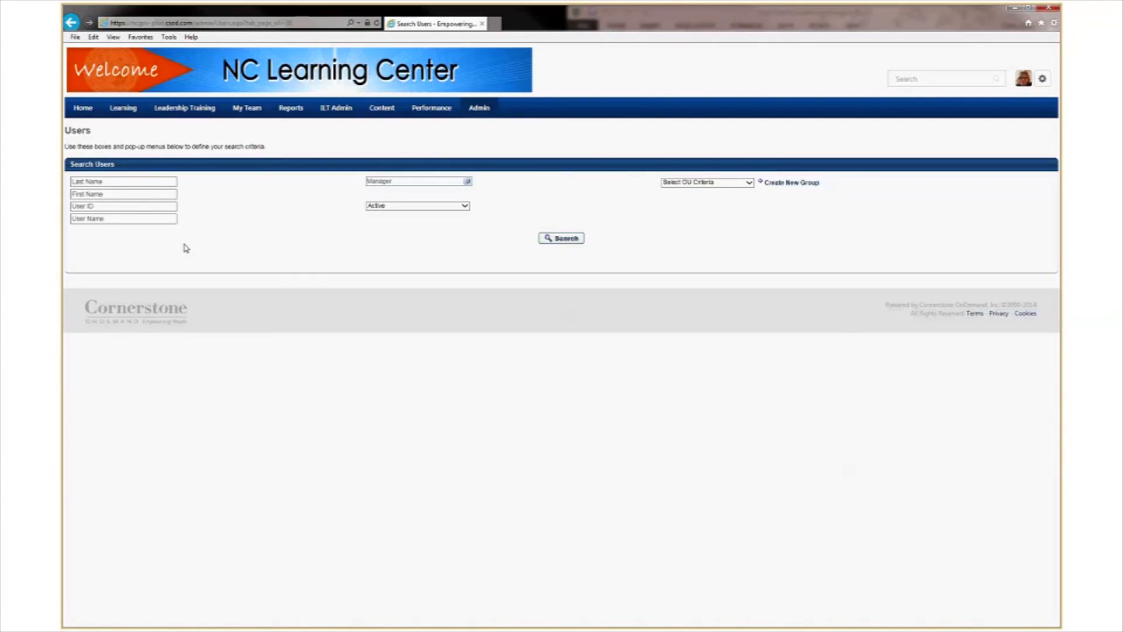
pyautogui.click(100, 180)
pyautogui.write('daughtridge')
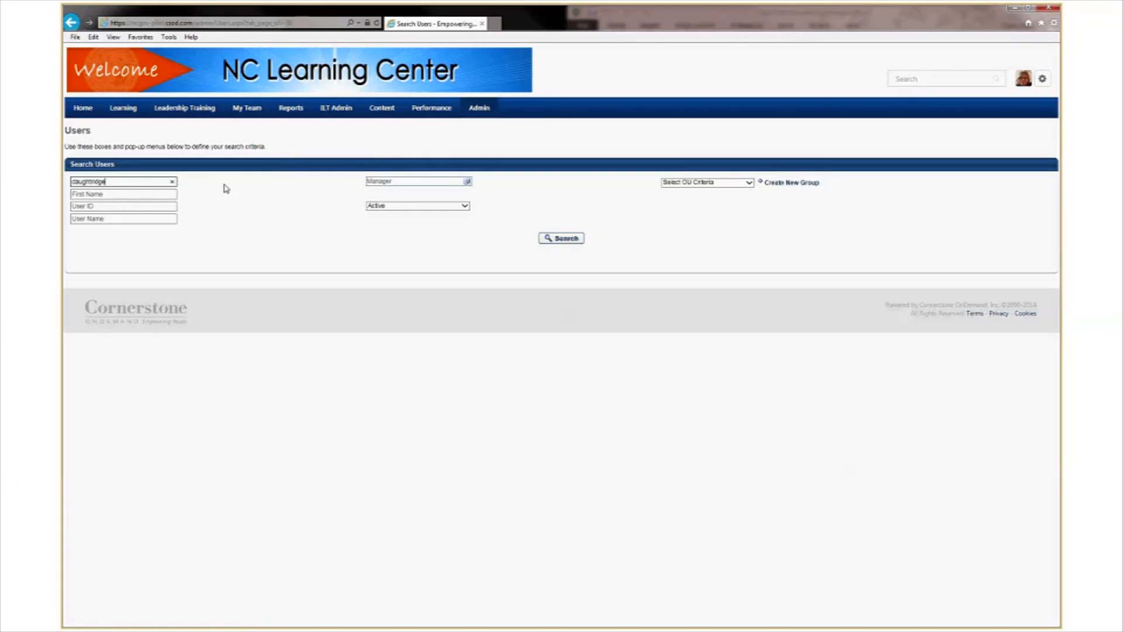
pyautogui.press('Return')
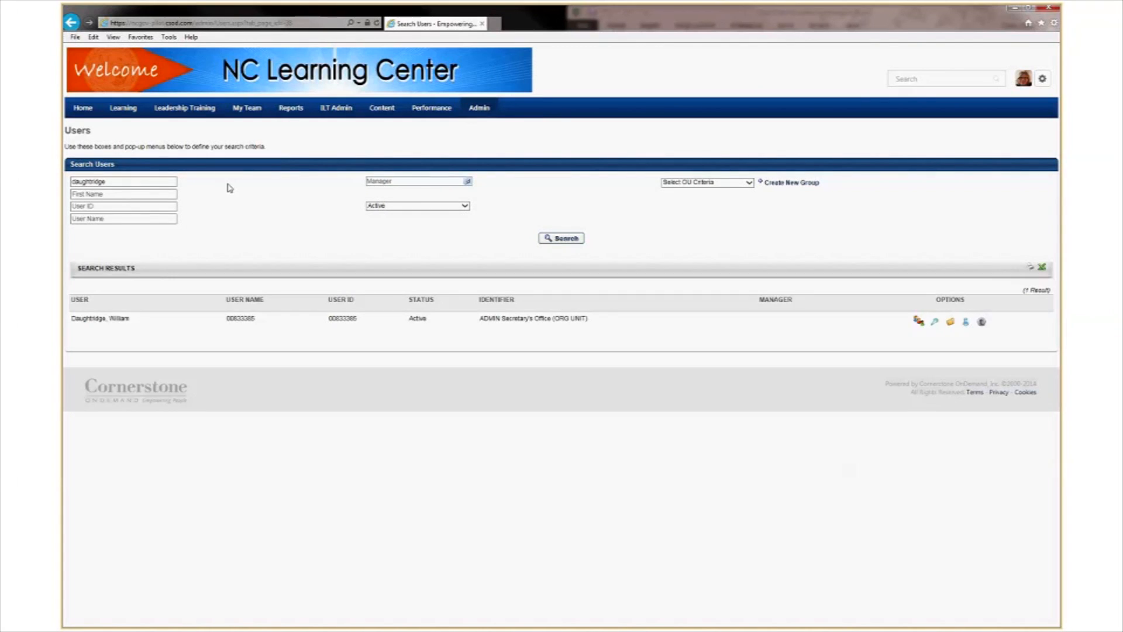
# Proxy in as the next-level manager with reason 'training' and confirm the login.
pyautogui.click(982, 323)
pyautogui.click(196, 223)
pyautogui.write('training')
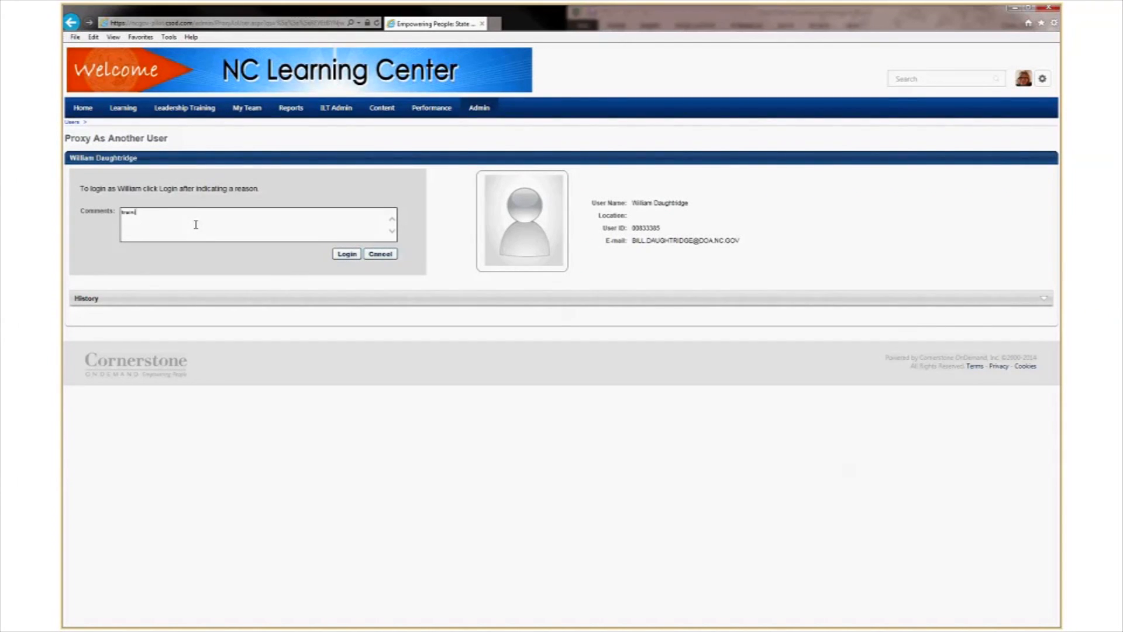
pyautogui.click(347, 255)
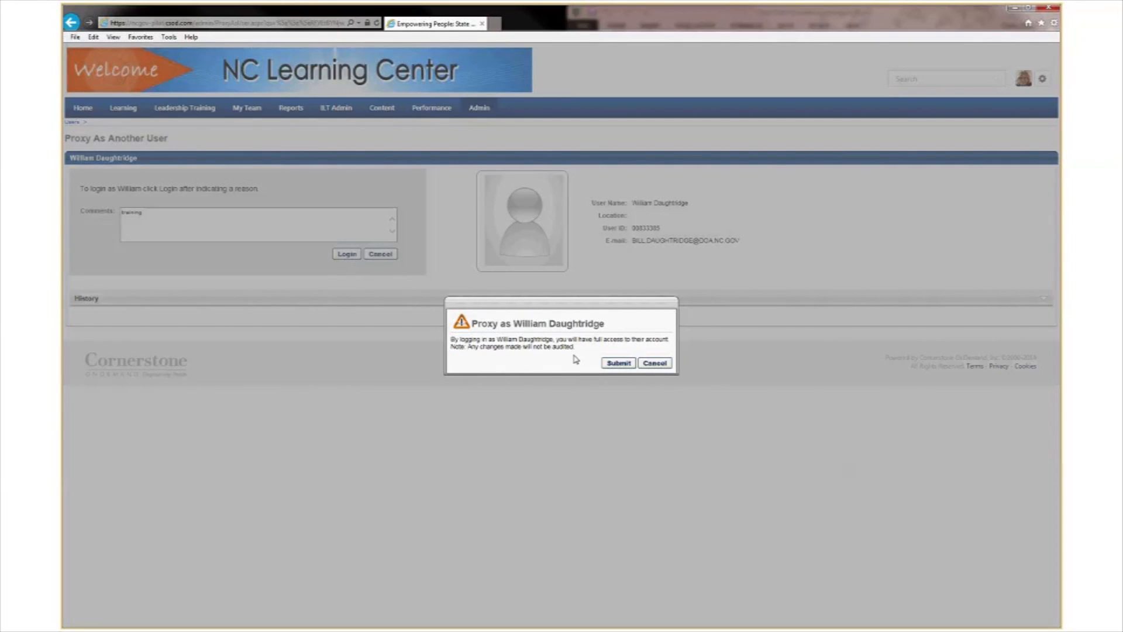
pyautogui.click(618, 363)
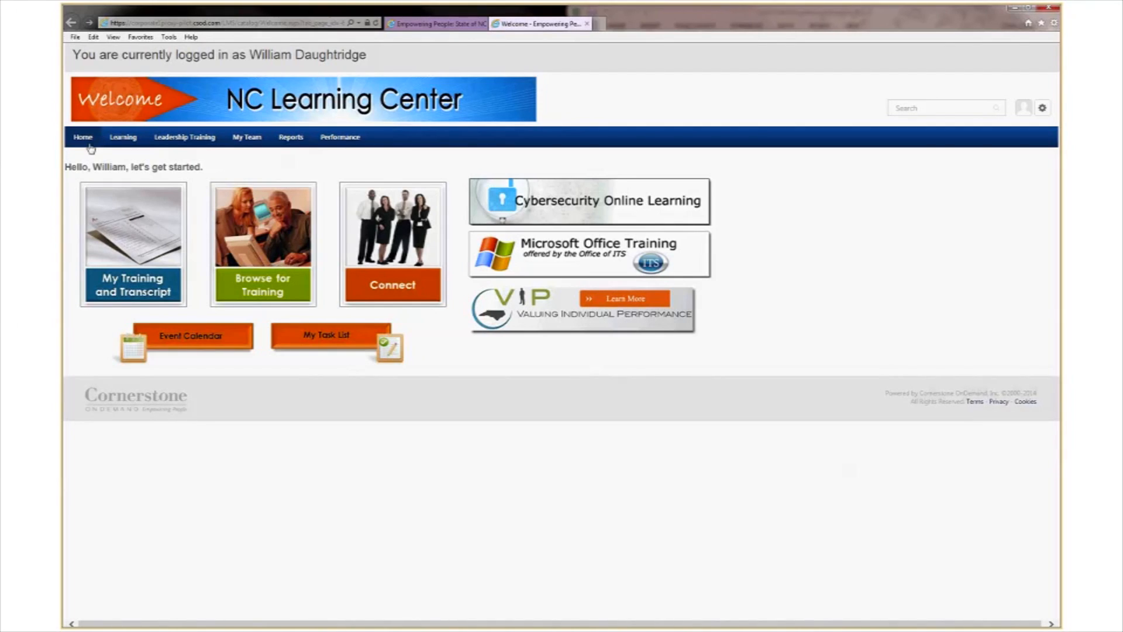
# Launch the Review plan item from the profile's Actions and get started on the review.
pyautogui.moveTo(89, 143)
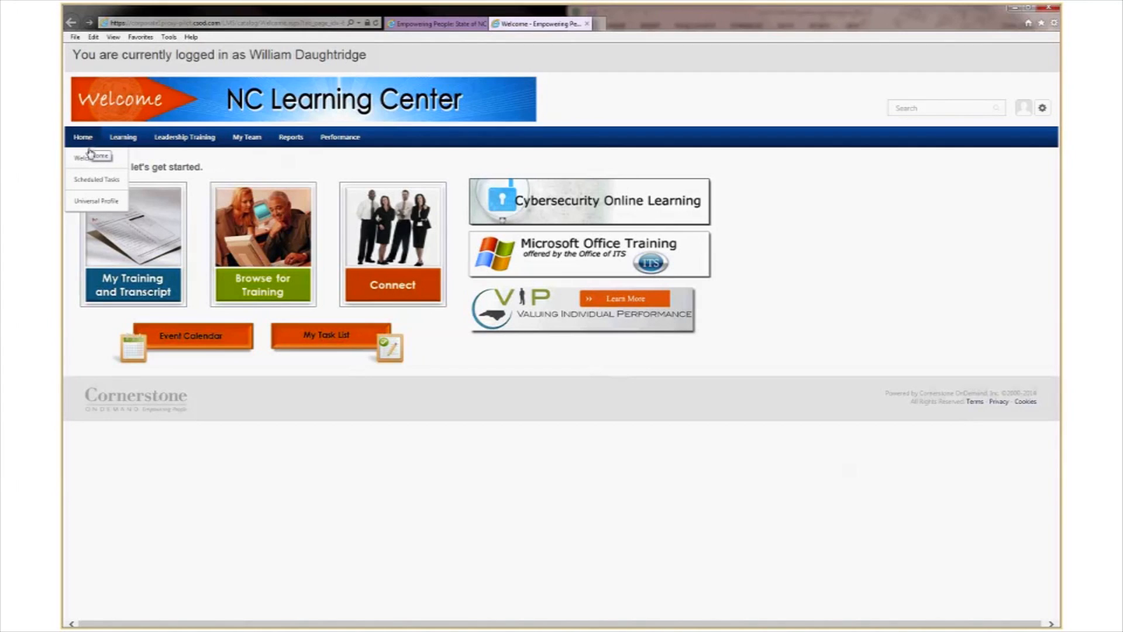
pyautogui.click(94, 202)
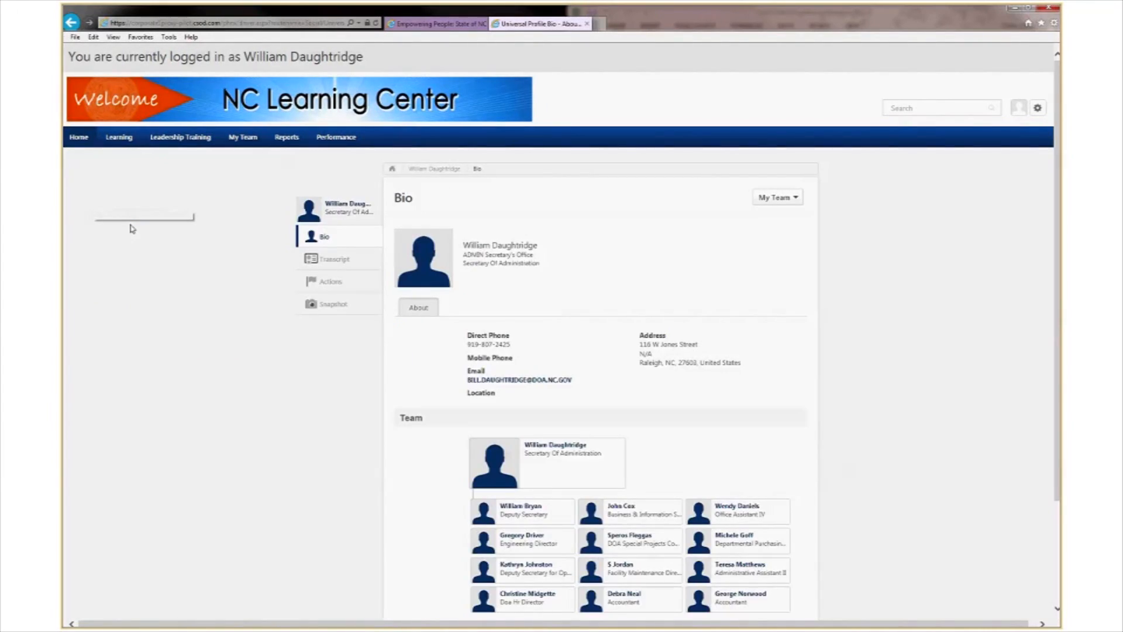
pyautogui.click(329, 282)
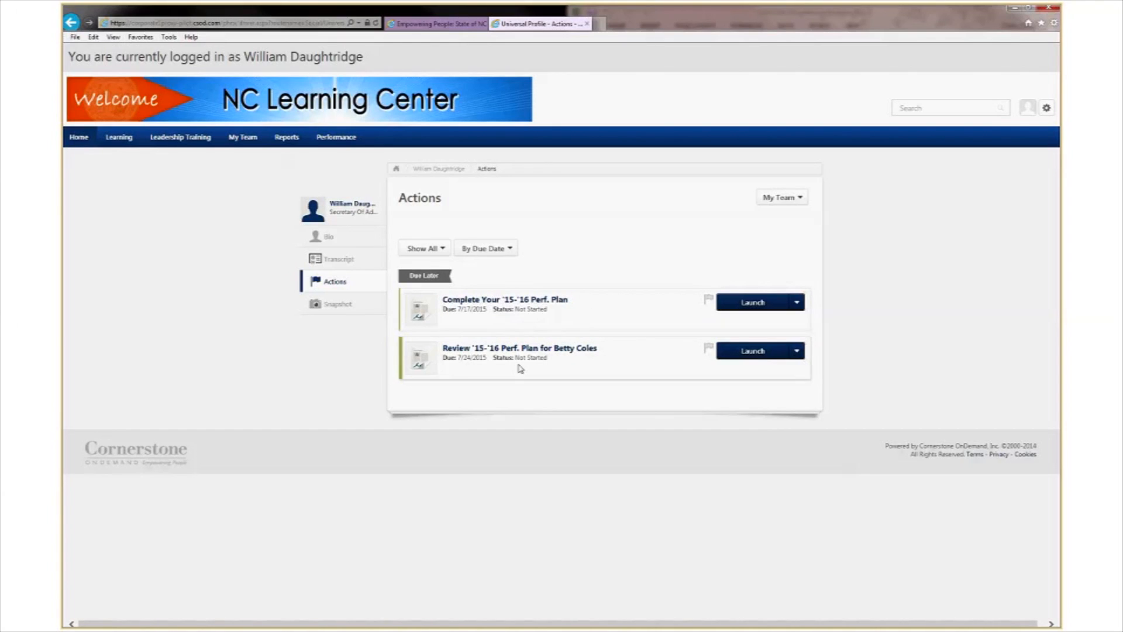
pyautogui.click(760, 353)
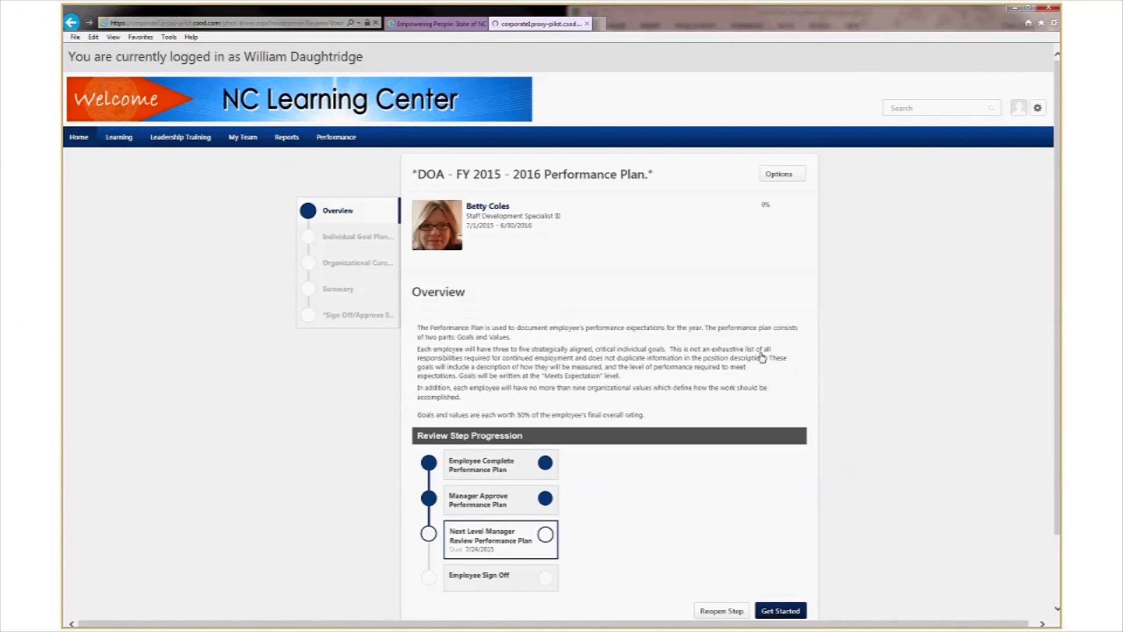
pyautogui.scroll(-1, 723, 433)
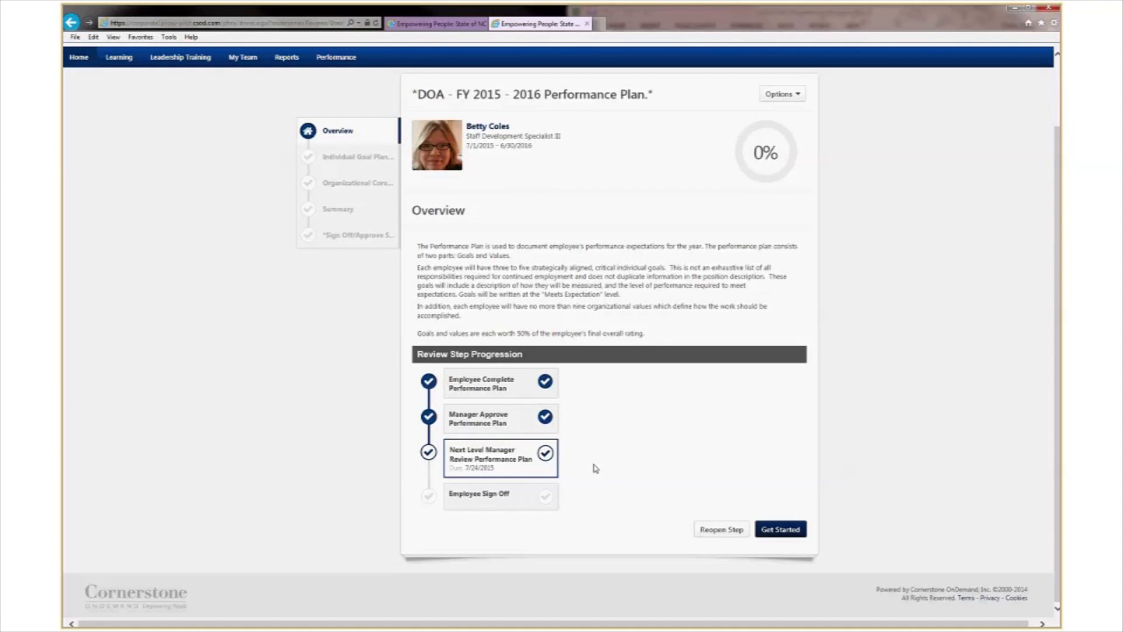
pyautogui.click(782, 530)
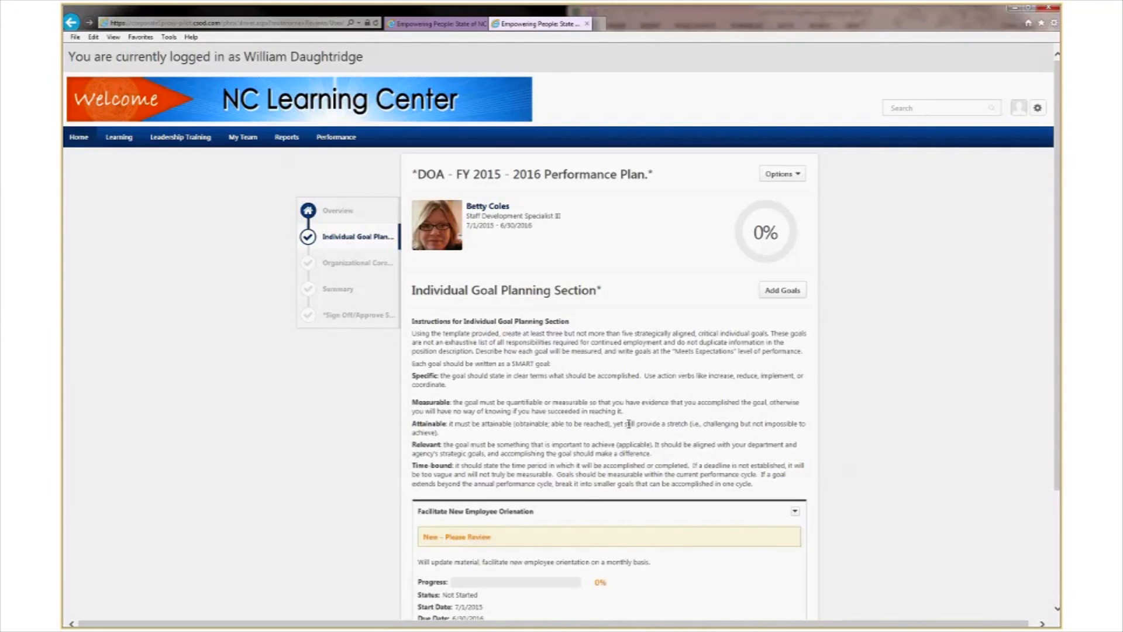
# Expand and review the goal card, then save the Individual Goal Planning section.
pyautogui.scroll(-3, 629, 424)
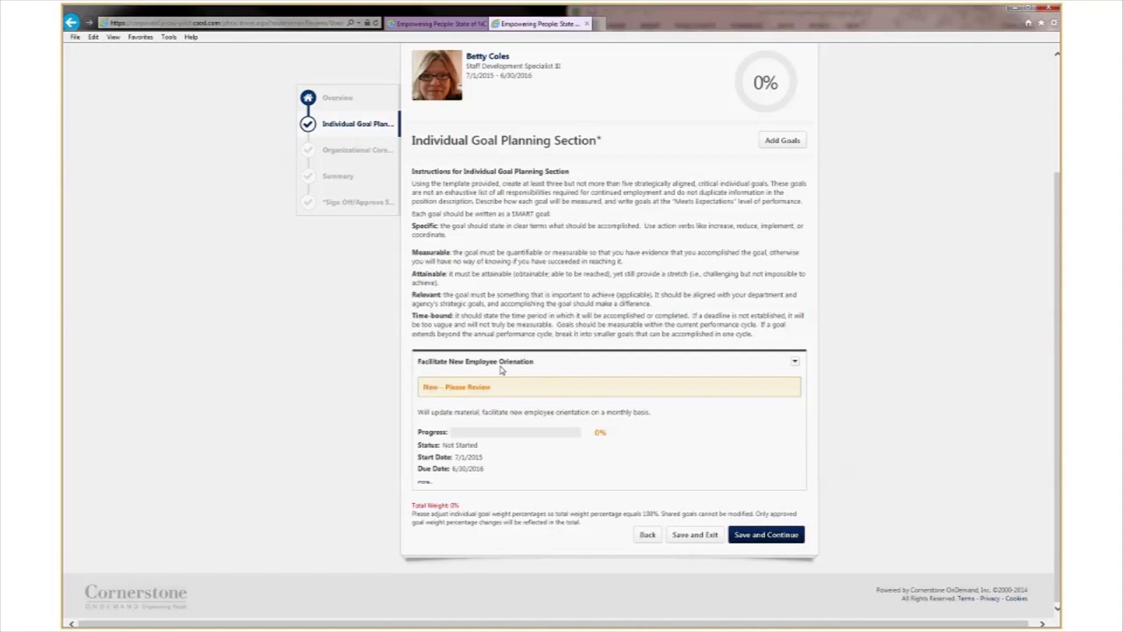
pyautogui.click(425, 484)
pyautogui.scroll(-2, 424, 481)
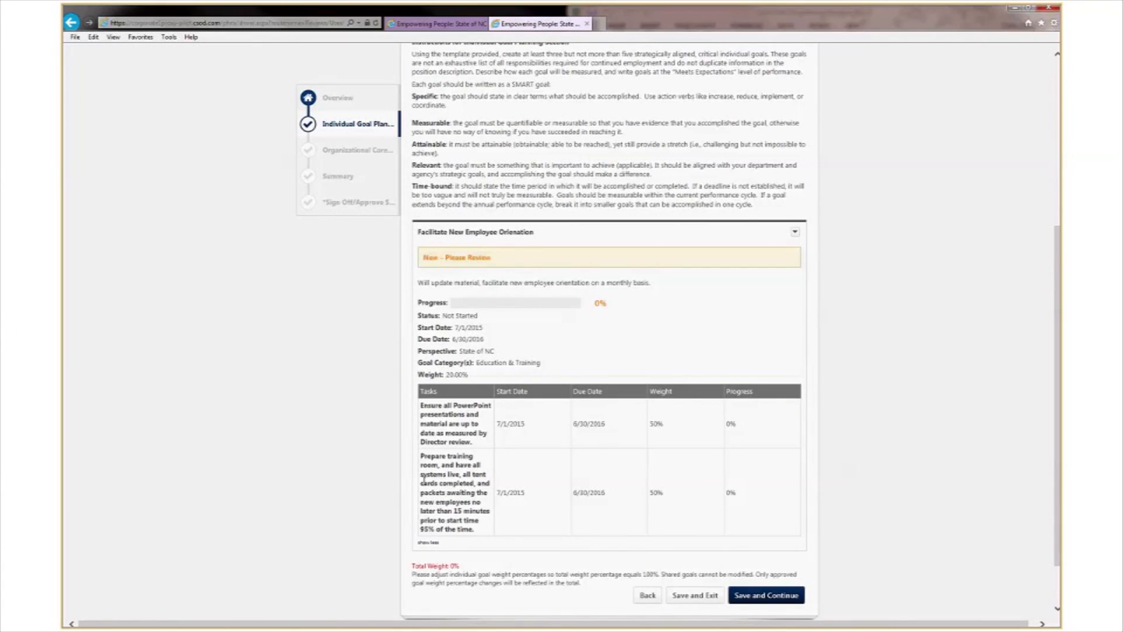
pyautogui.scroll(1, 464, 448)
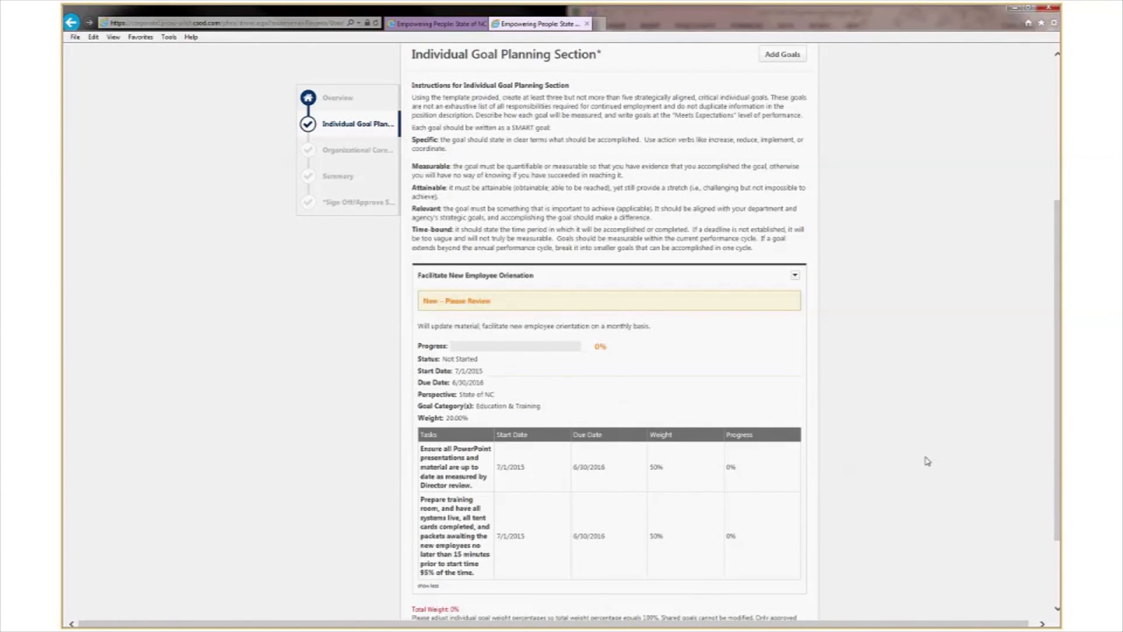
pyautogui.scroll(-2, 927, 461)
pyautogui.scroll(2, 927, 461)
pyautogui.scroll(-2, 895, 479)
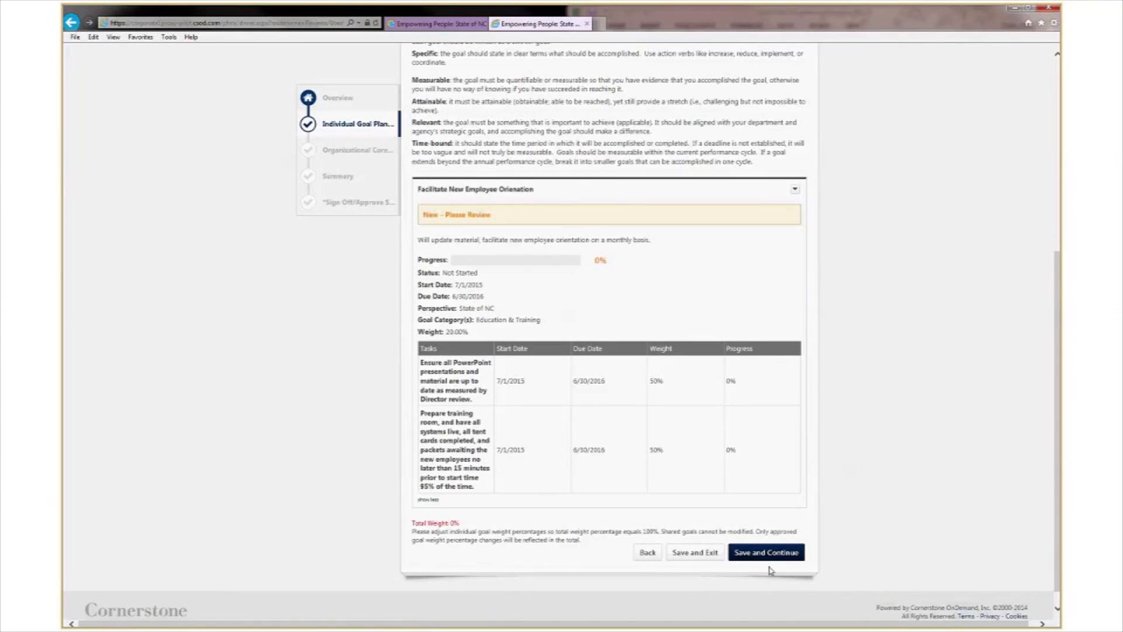
pyautogui.click(755, 553)
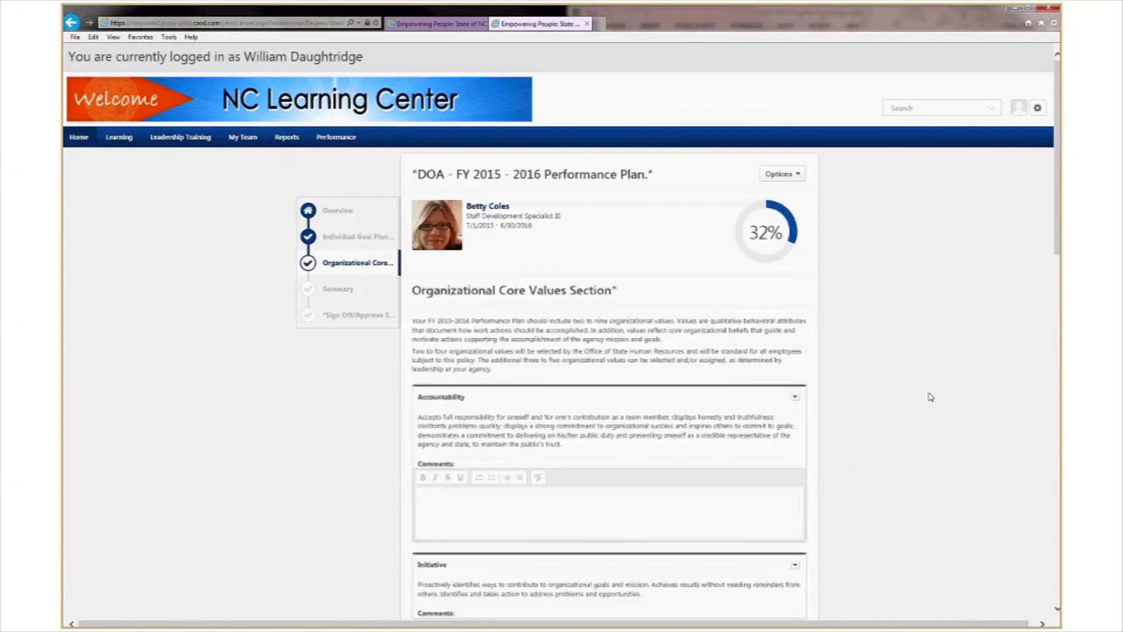
# Save the Organizational Core Values section and advance past the Summary to Sign Off/Approve.
pyautogui.scroll(-4, 887, 374)
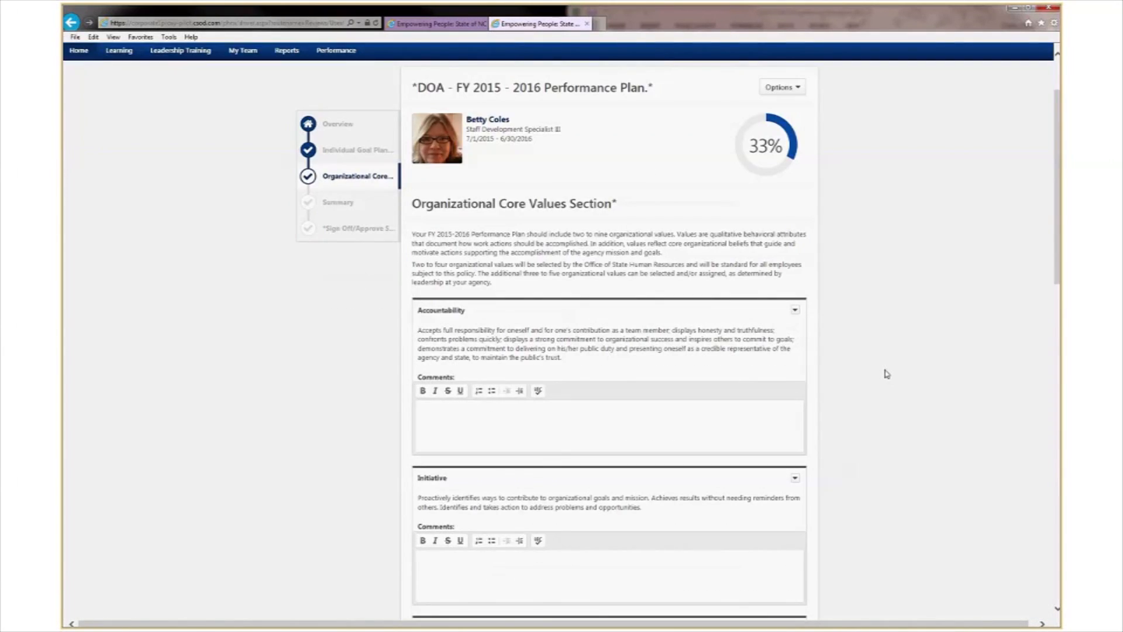
pyautogui.scroll(-2, 886, 373)
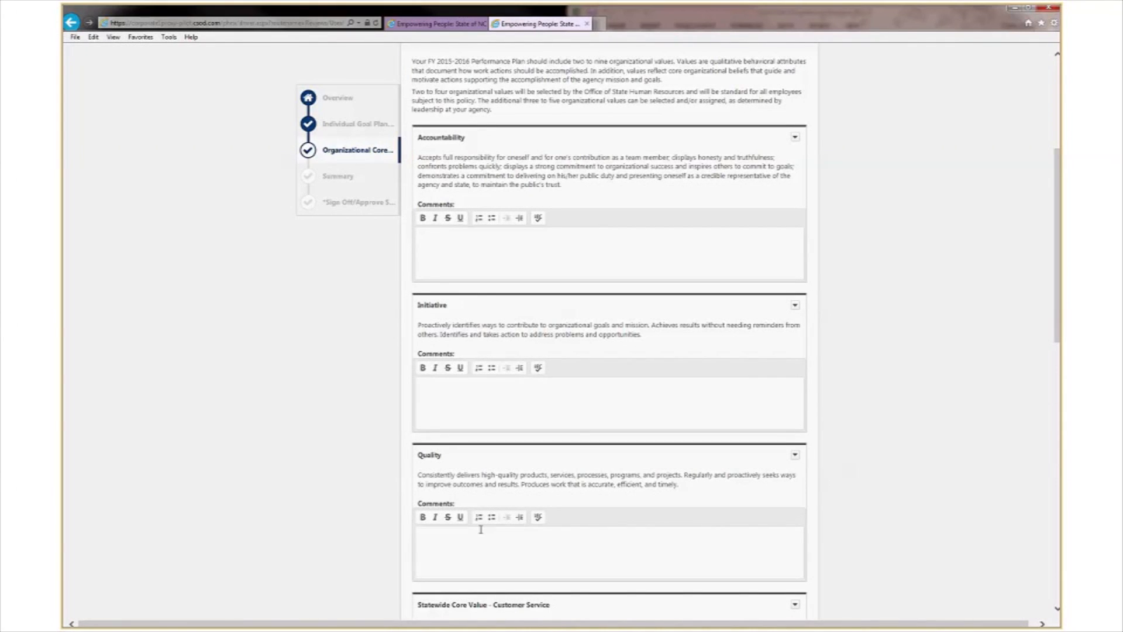
pyautogui.scroll(-2, 470, 529)
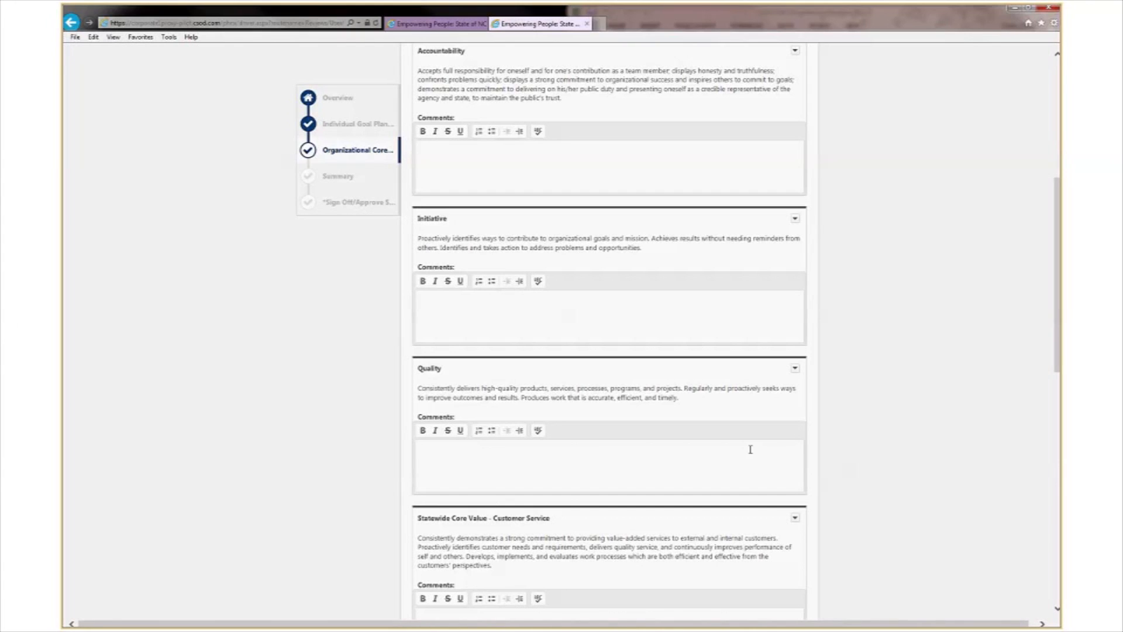
pyautogui.scroll(-6, 839, 475)
pyautogui.scroll(-2, 839, 475)
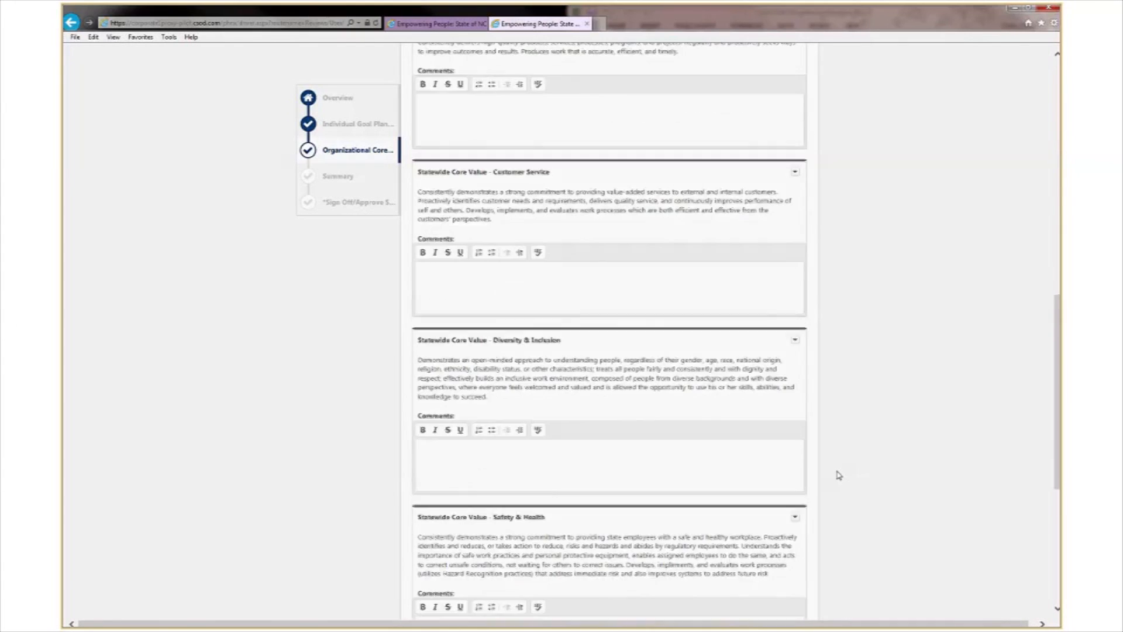
pyautogui.scroll(-4, 839, 475)
pyautogui.scroll(-3, 839, 475)
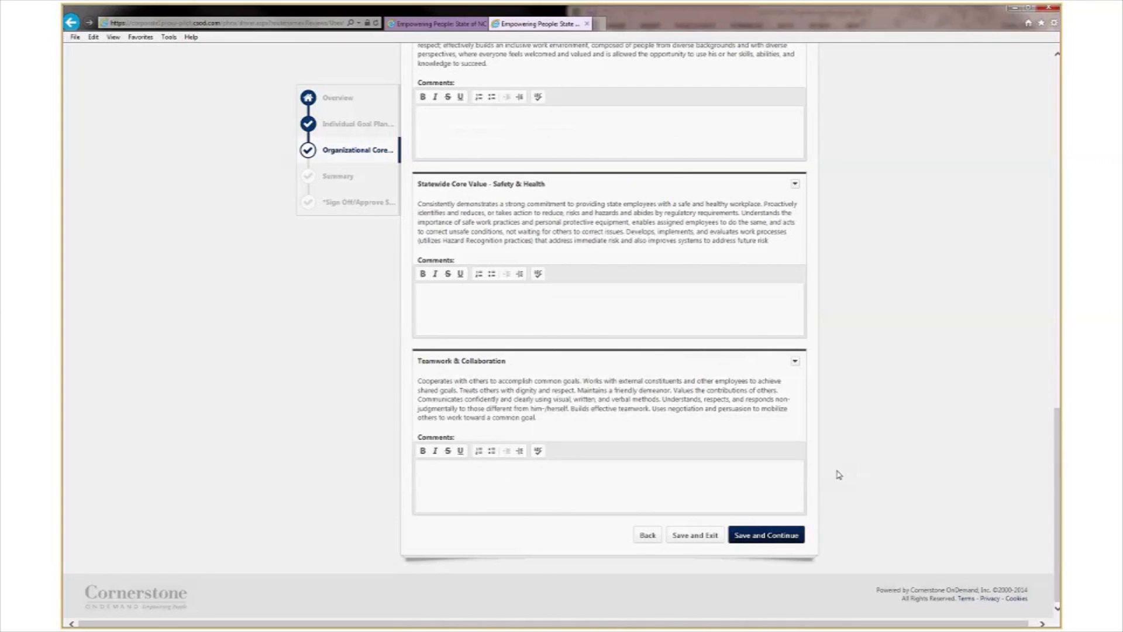
pyautogui.click(760, 536)
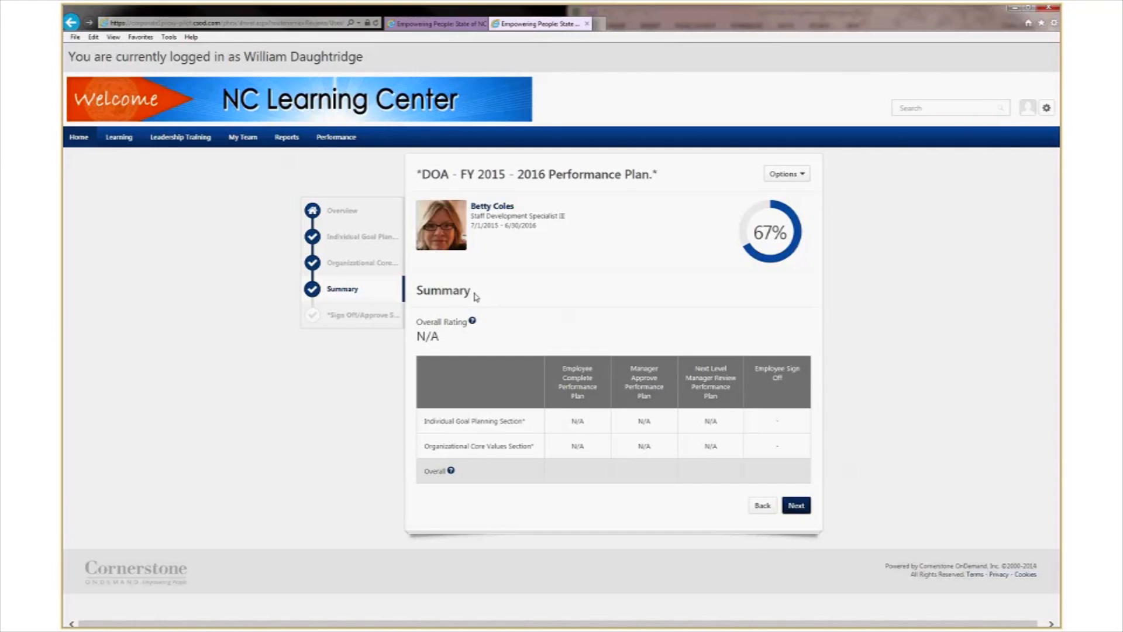
pyautogui.click(796, 506)
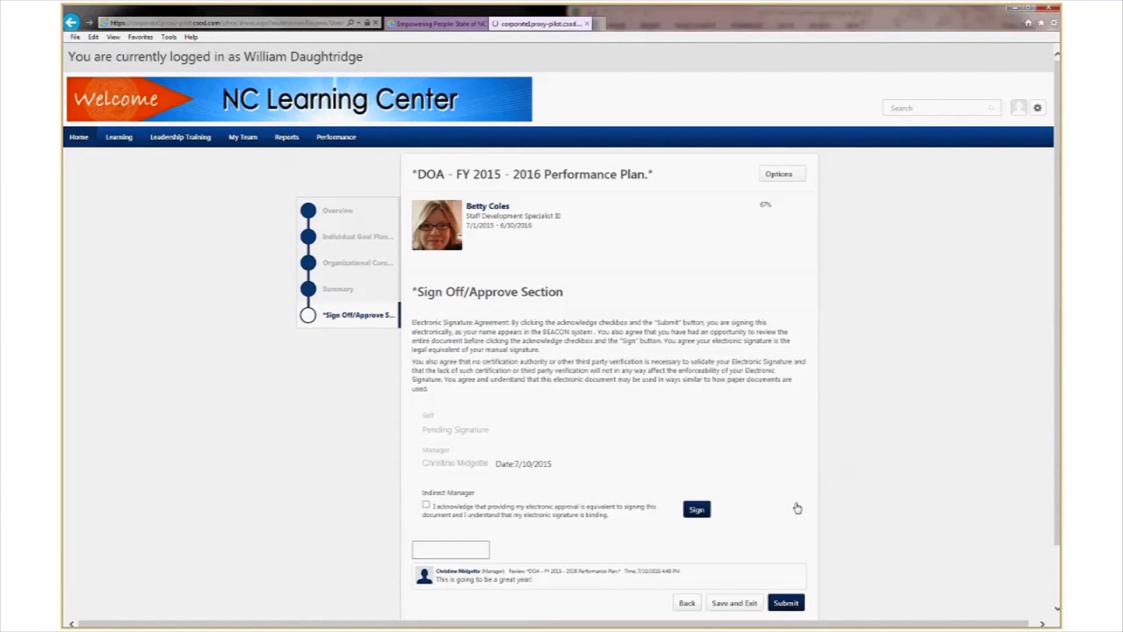
# Accept the e-signature agreement and sign the plan as indirect manager.
pyautogui.scroll(-3, 784, 424)
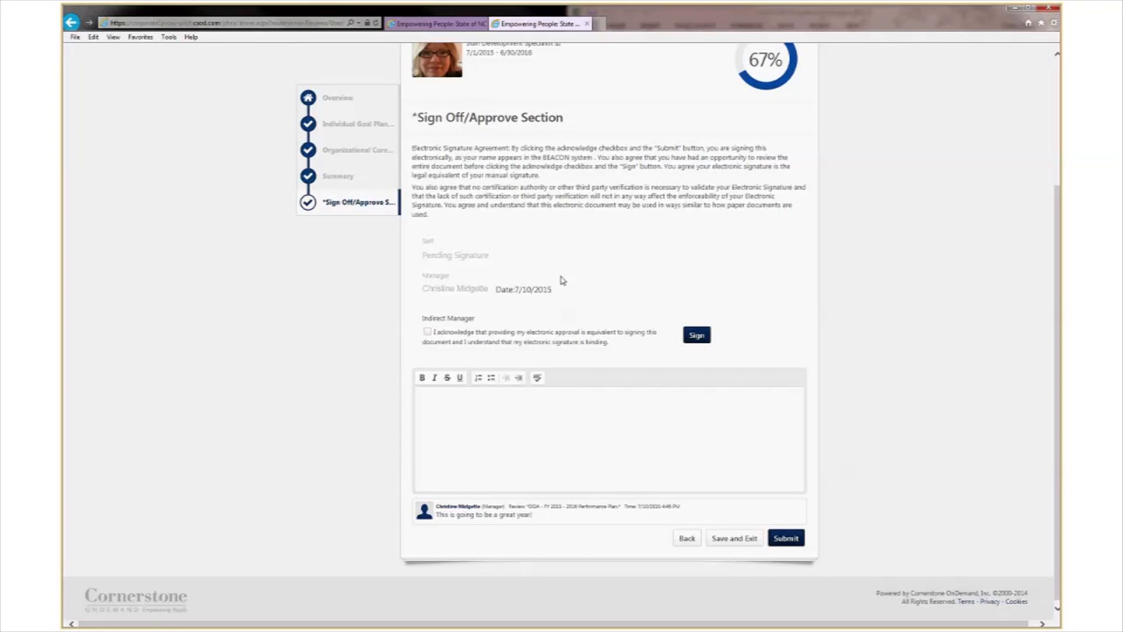
pyautogui.click(428, 329)
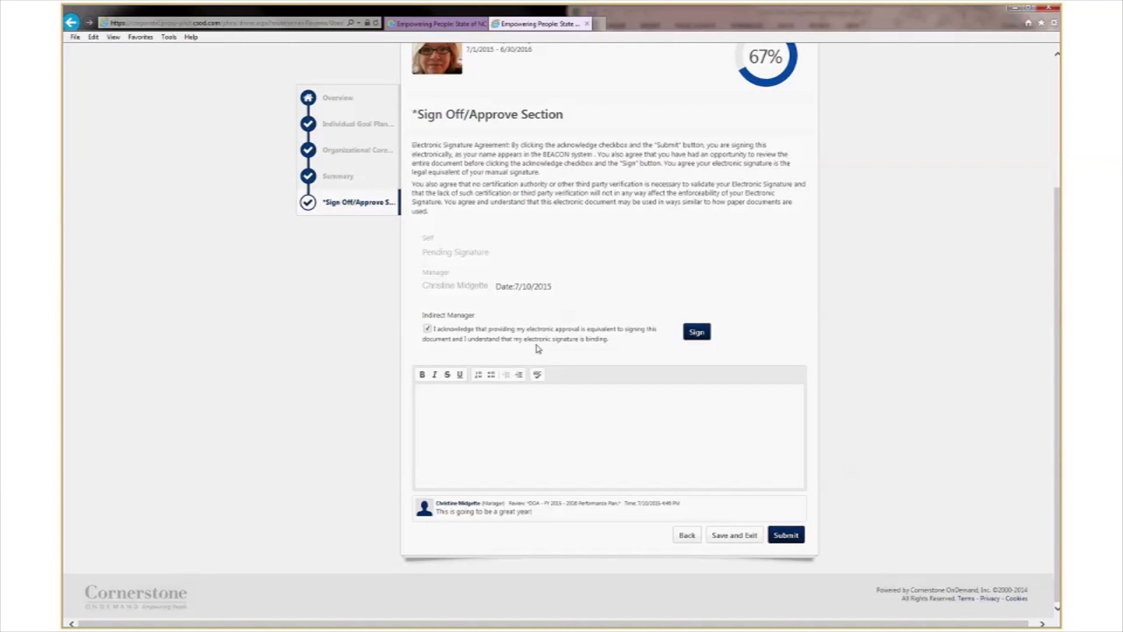
pyautogui.click(697, 332)
# Submit the signed plan, confirm the submission, and close the plan's tab.
pyautogui.scroll(-3, 517, 516)
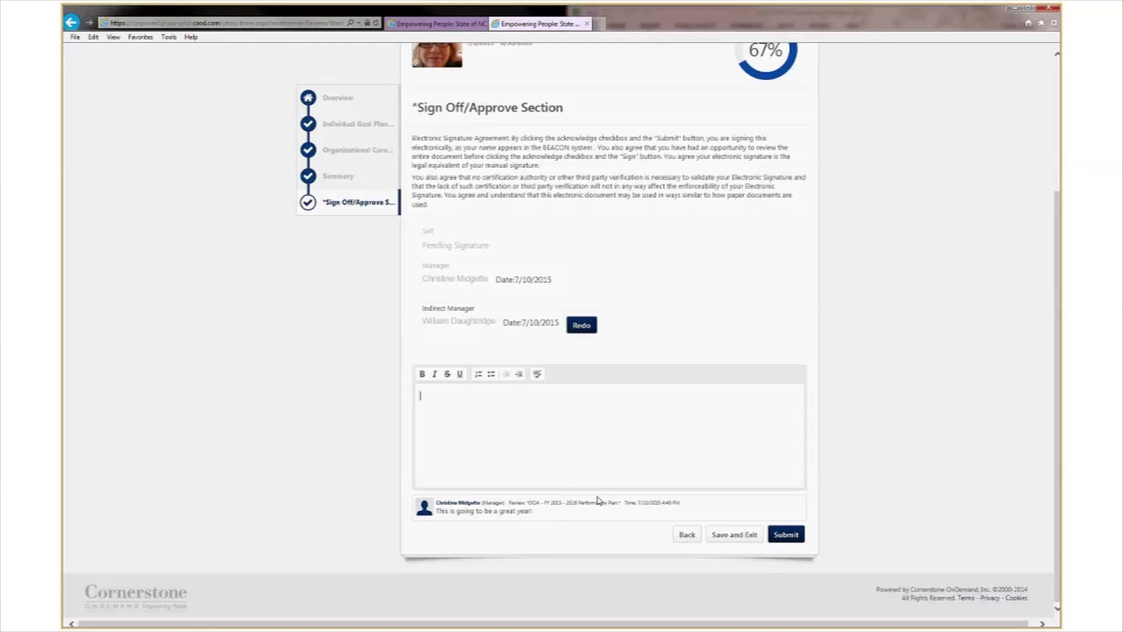
pyautogui.click(787, 535)
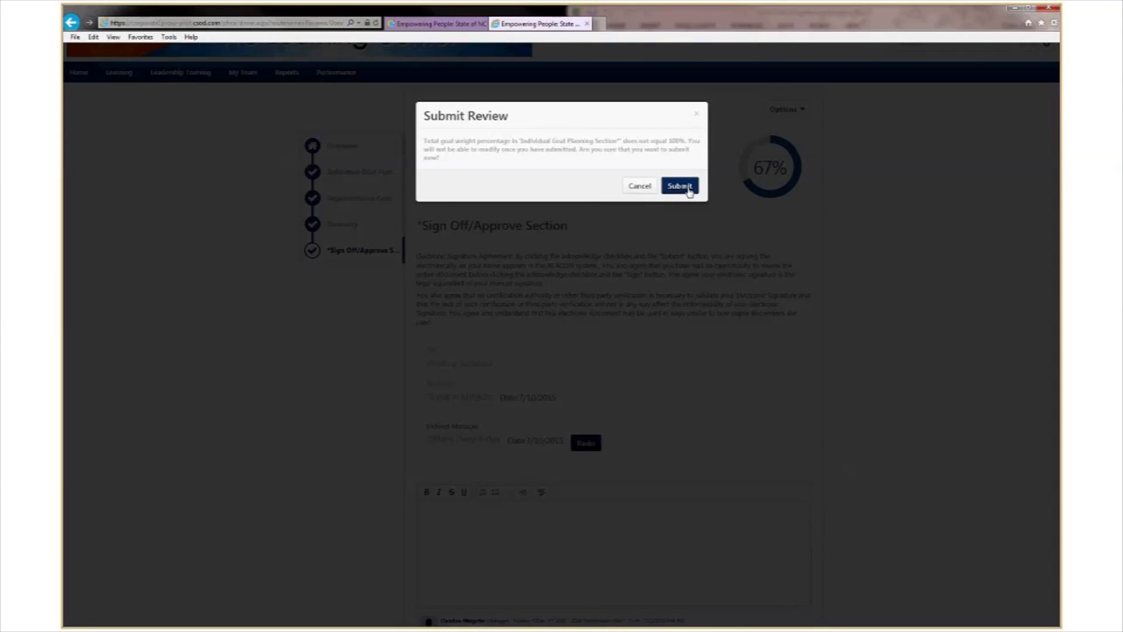
pyautogui.click(688, 189)
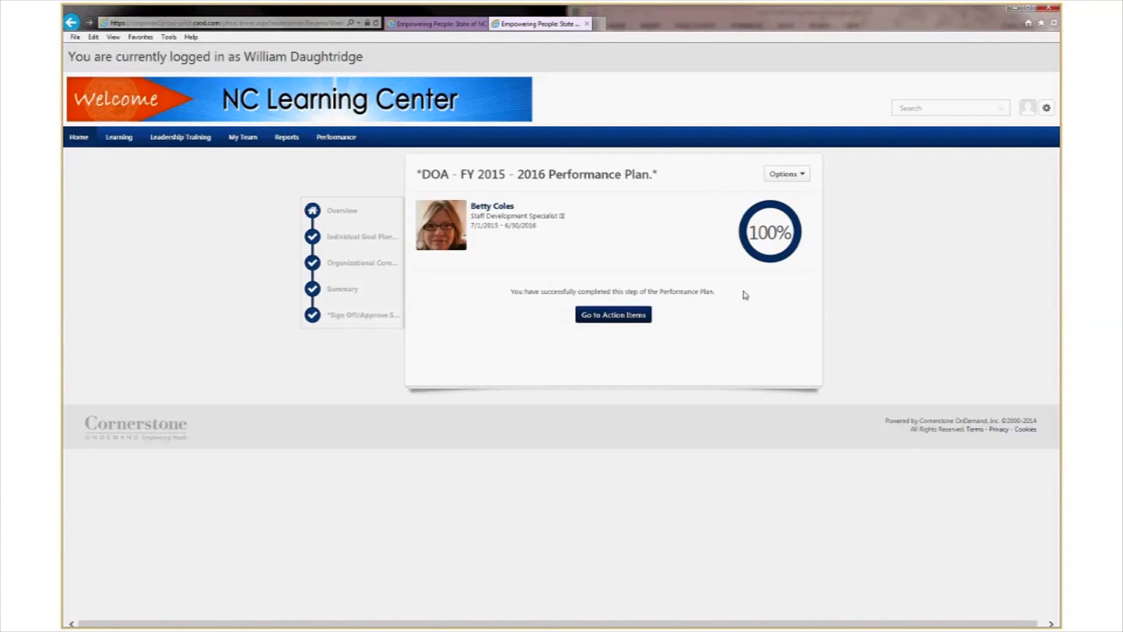
pyautogui.click(586, 23)
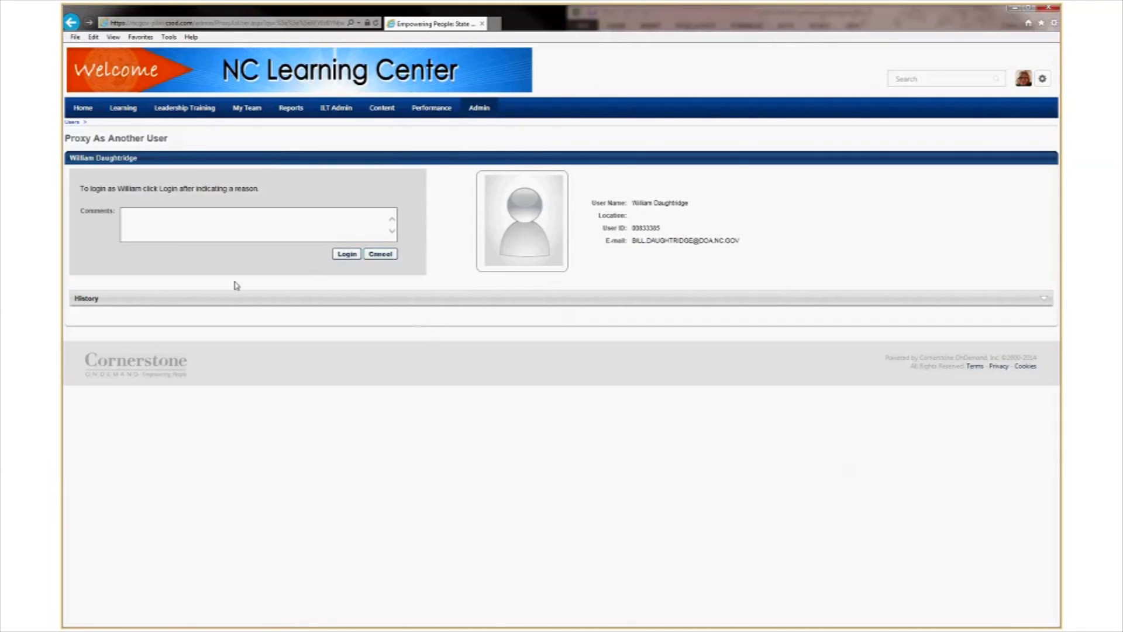
# Go to the NC Learning Center Welcome page from the Home menu.
pyautogui.moveTo(86, 111)
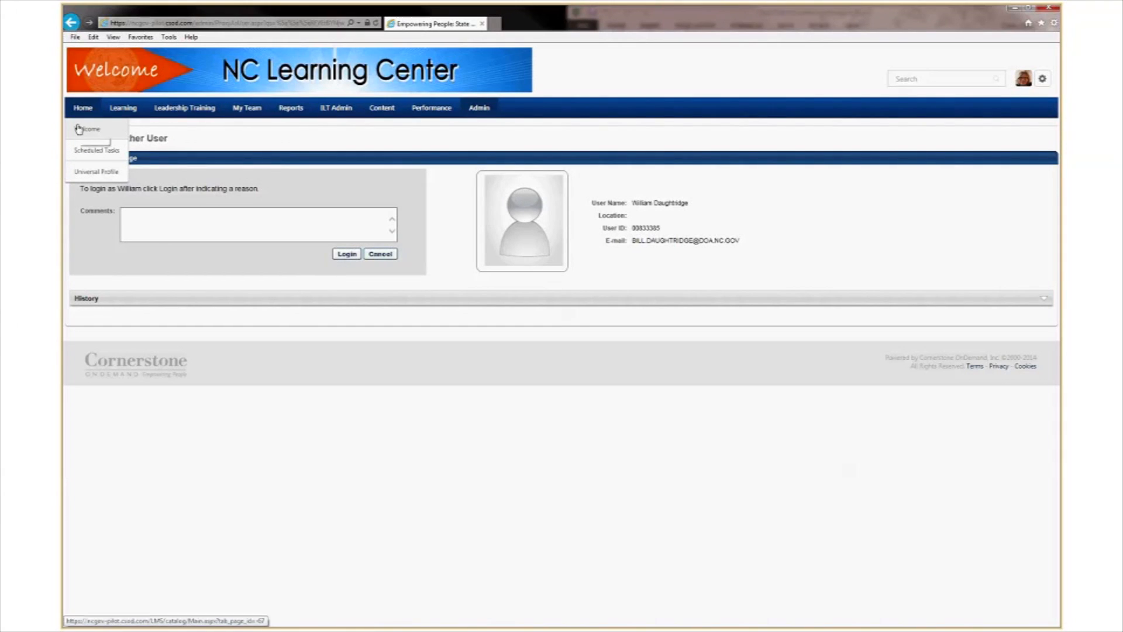
pyautogui.click(89, 130)
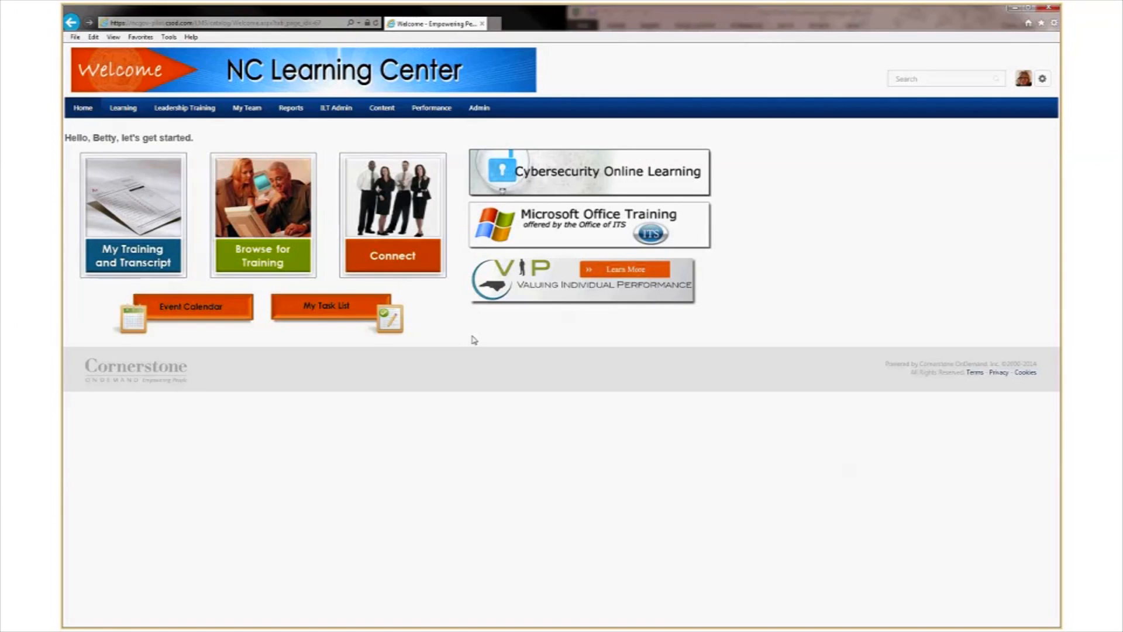
pyautogui.moveTo(75, 111)
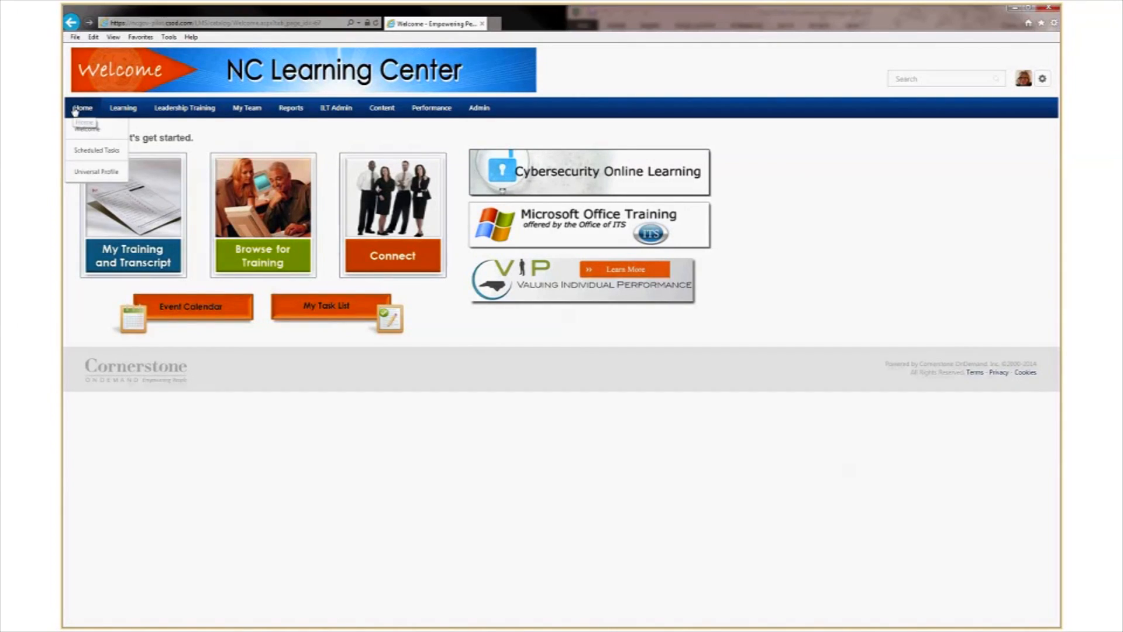
# From the Universal Profile's Actions, launch the Complete Your '15-'16 Perf. Plan item and get started.
pyautogui.click(90, 173)
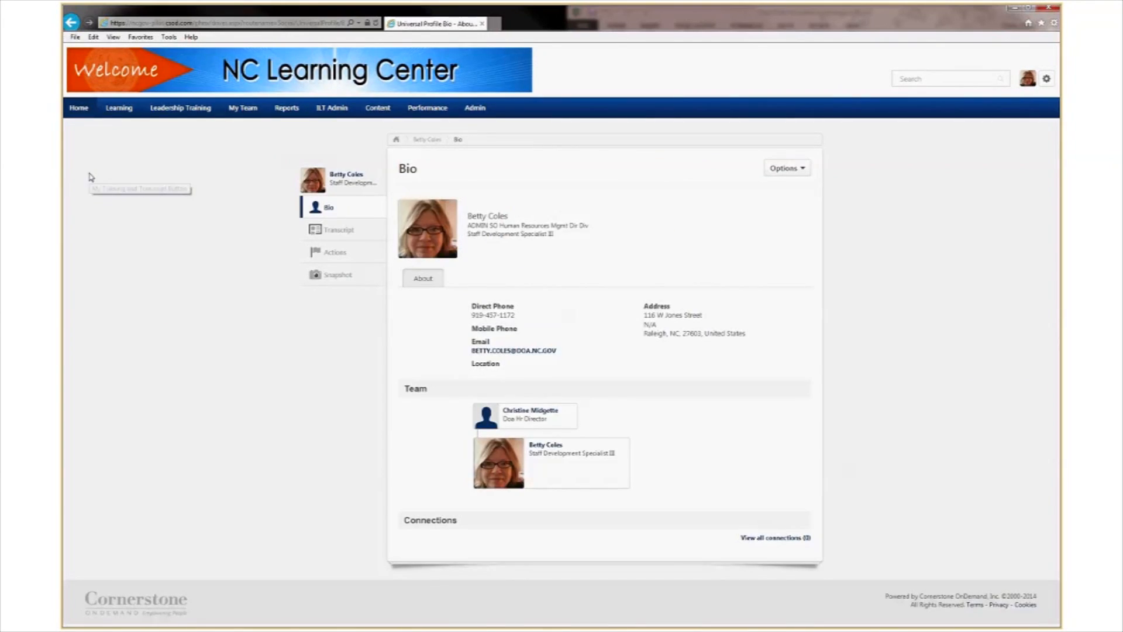
pyautogui.click(335, 254)
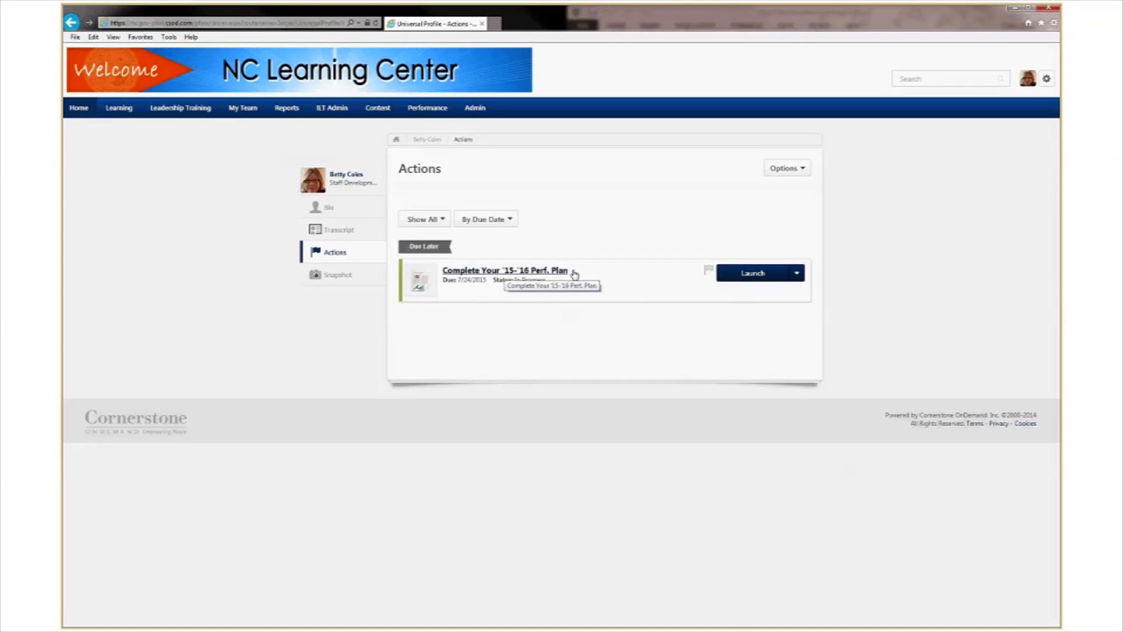
pyautogui.click(760, 280)
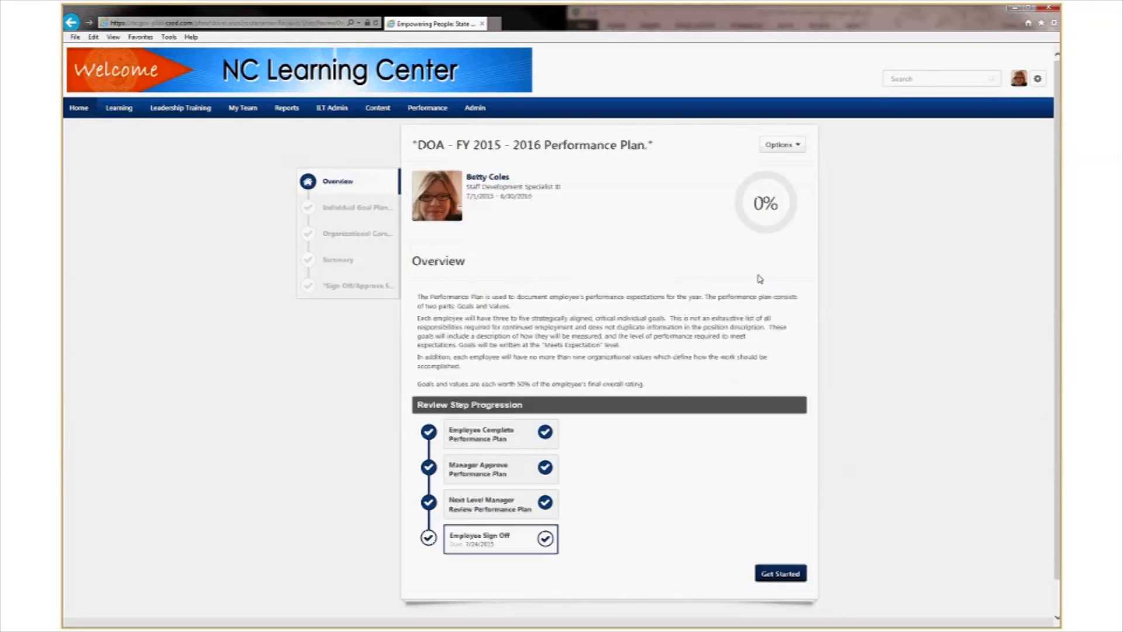
pyautogui.scroll(-1, 909, 374)
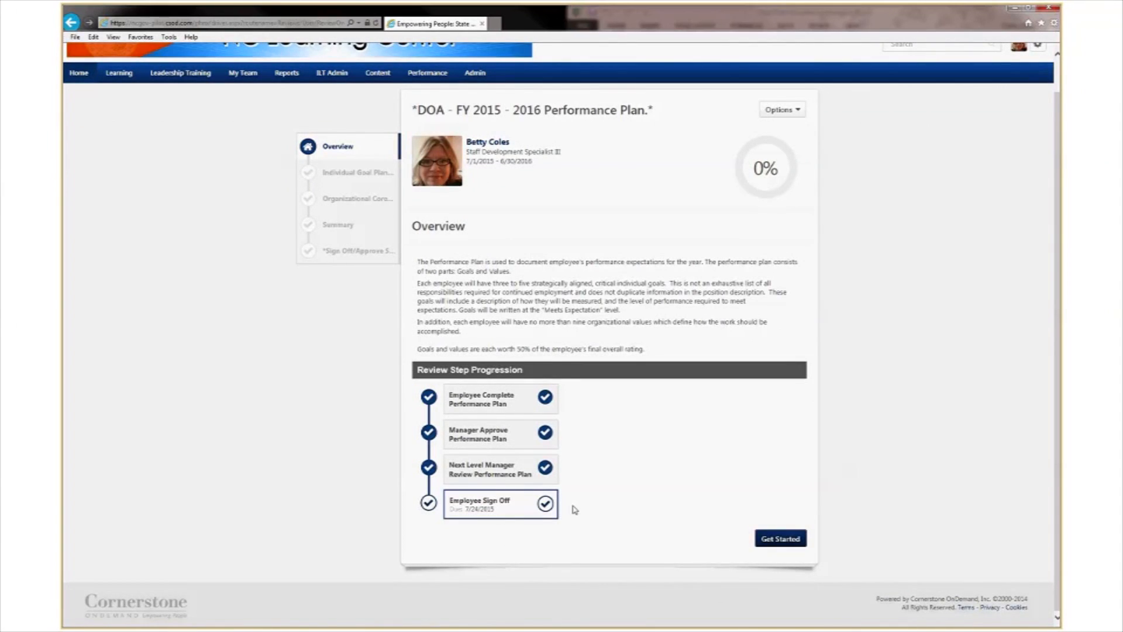
pyautogui.click(786, 539)
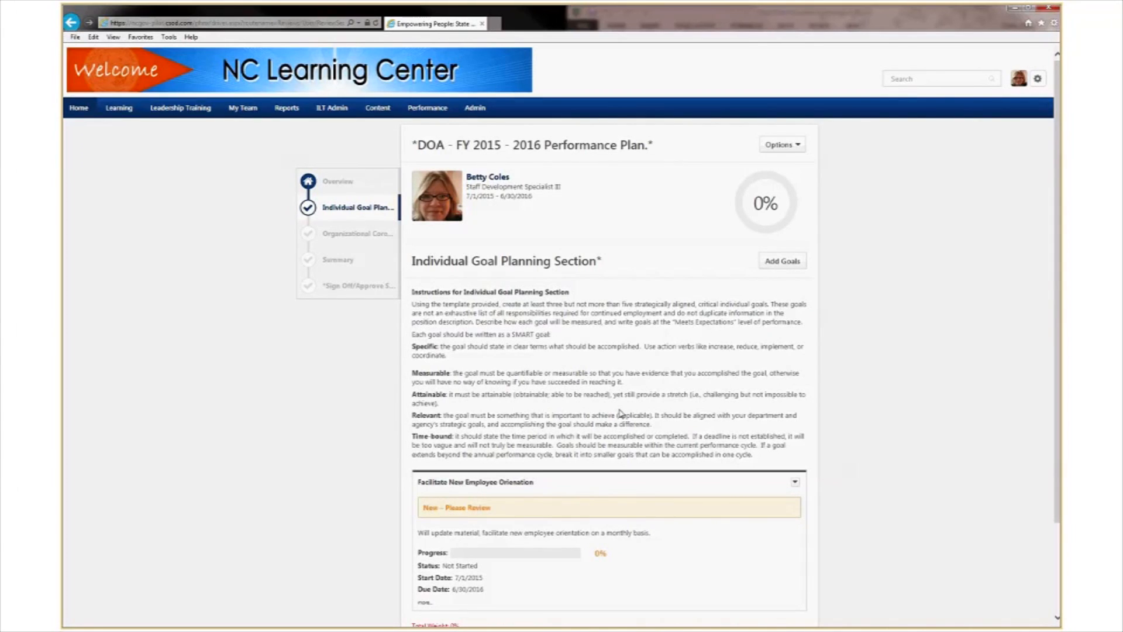
# Expand the goal card to review its tasks and weight, then save the goals section.
pyautogui.scroll(-2, 620, 413)
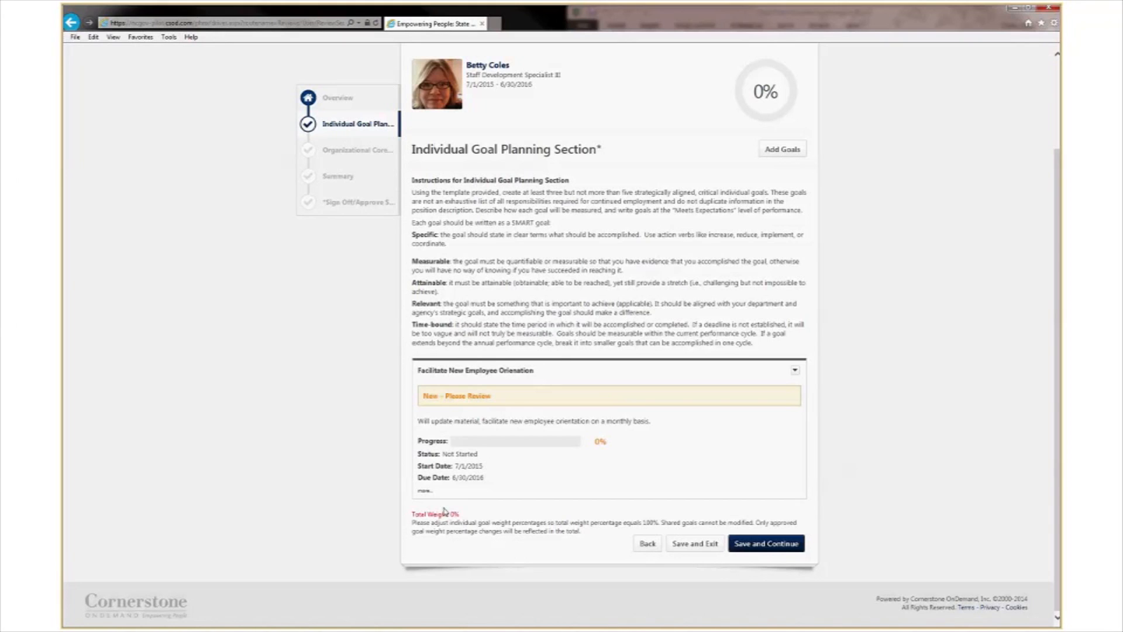
pyautogui.click(424, 490)
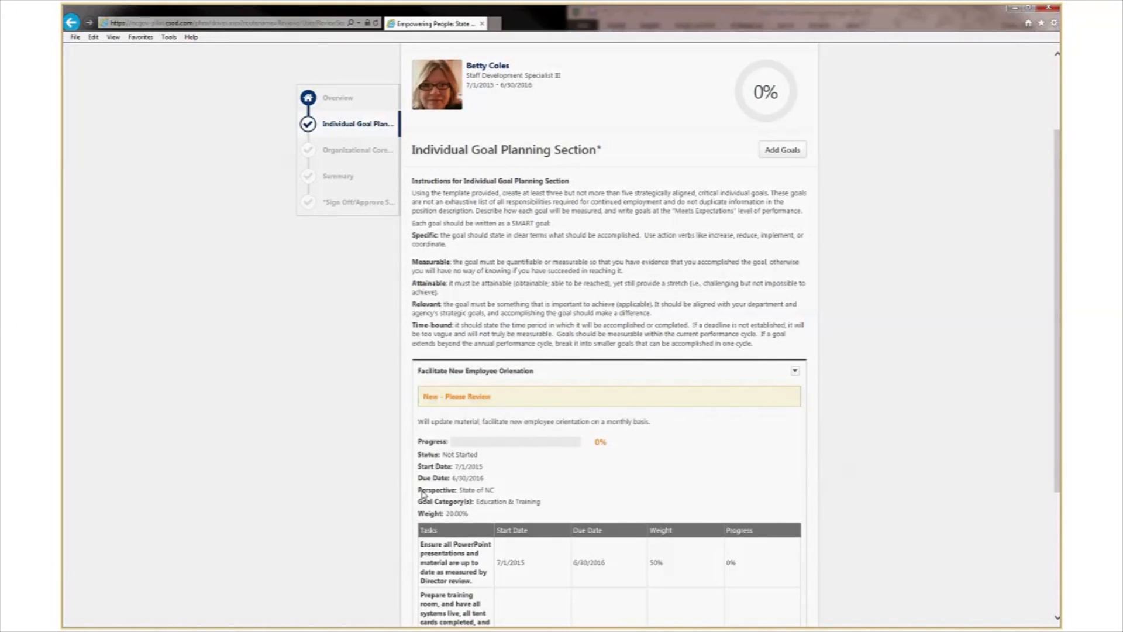
pyautogui.scroll(-2, 397, 497)
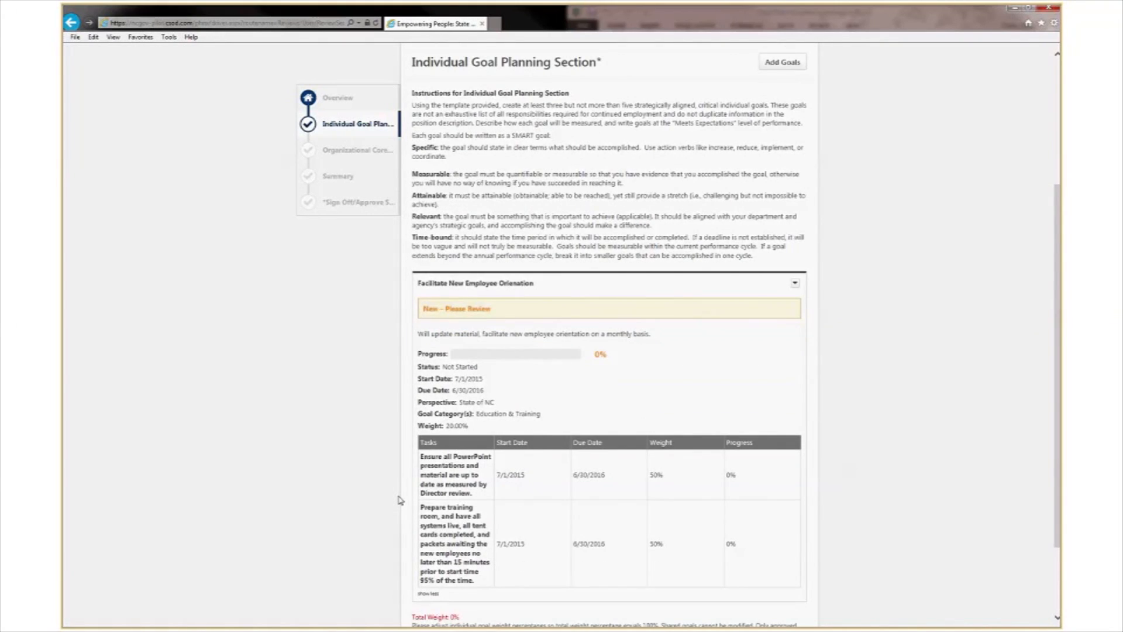
pyautogui.scroll(-2, 400, 500)
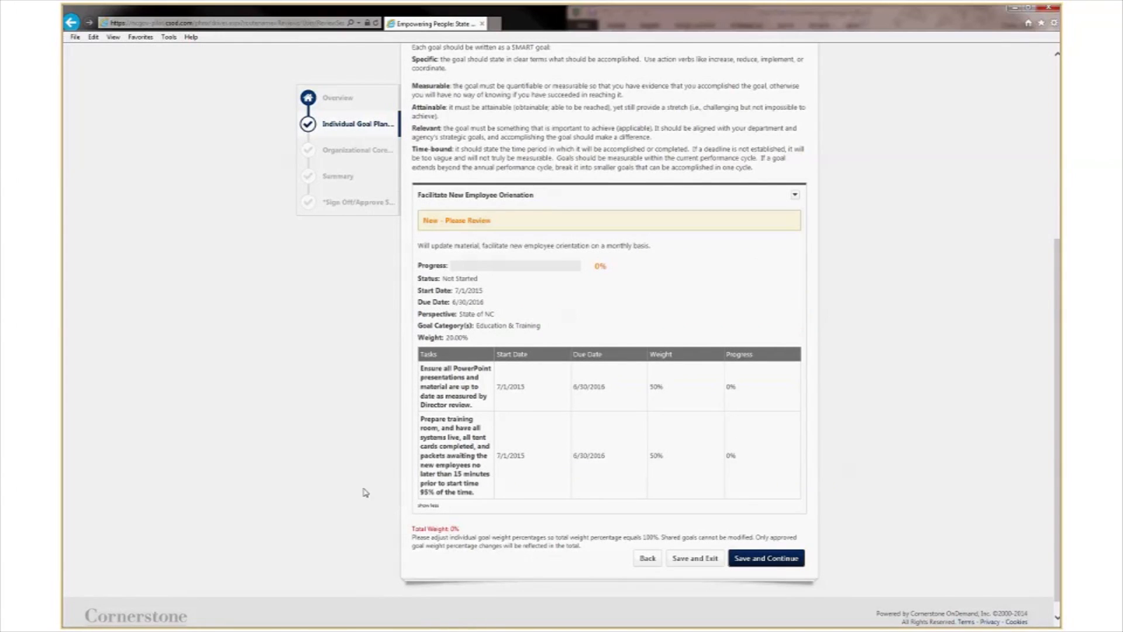
pyautogui.click(760, 561)
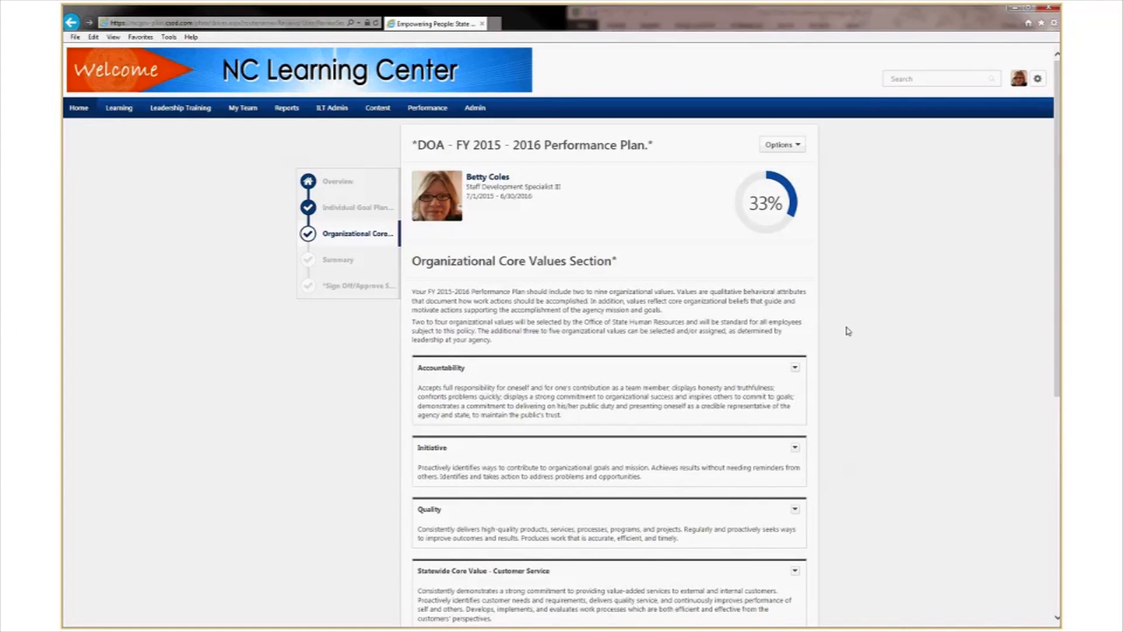
# Review the Organizational Core Values and save them to reach the 67% Summary step.
pyautogui.scroll(-2, 848, 331)
pyautogui.scroll(-5, 847, 332)
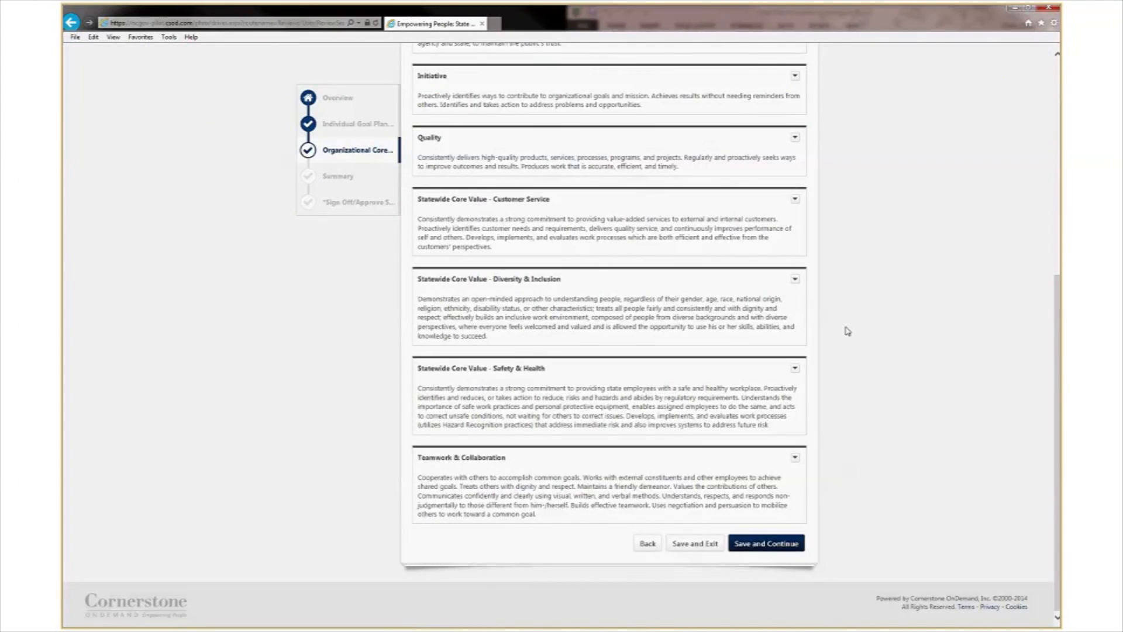
pyautogui.click(758, 548)
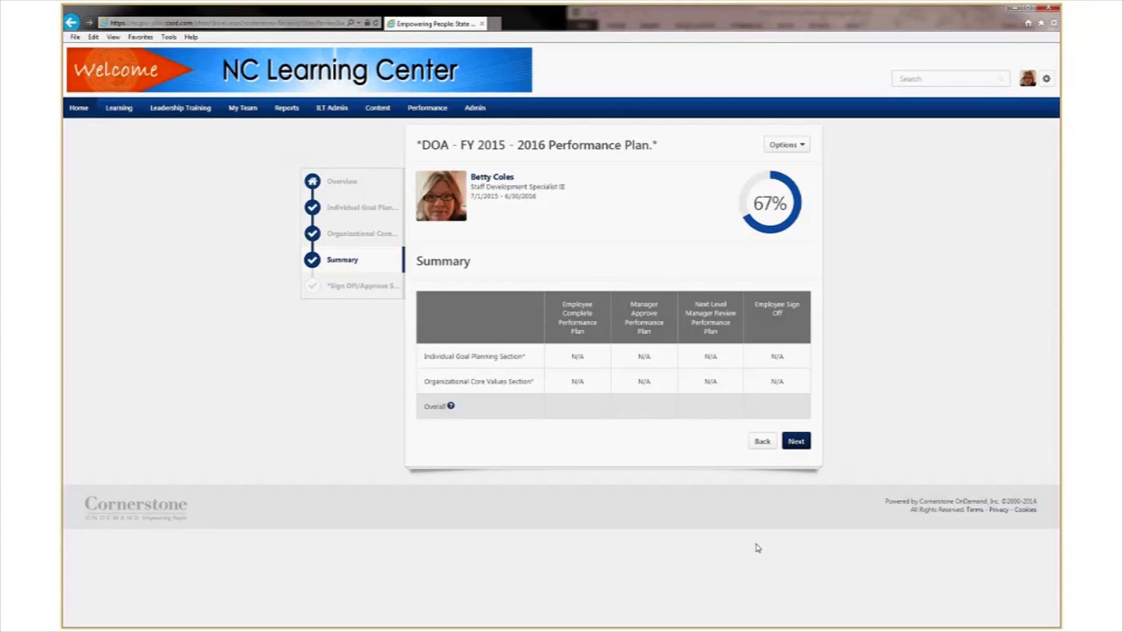
# Advance from the summary to sign-off and e-sign the plan as the employee.
pyautogui.click(798, 444)
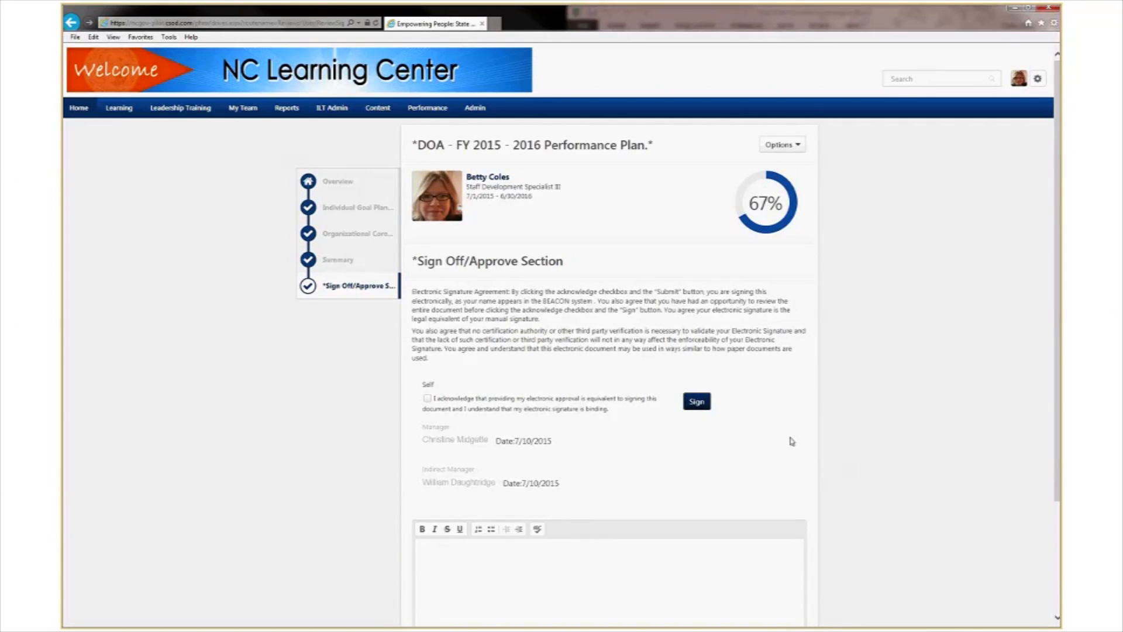
pyautogui.scroll(-1, 792, 442)
pyautogui.scroll(-1, 791, 441)
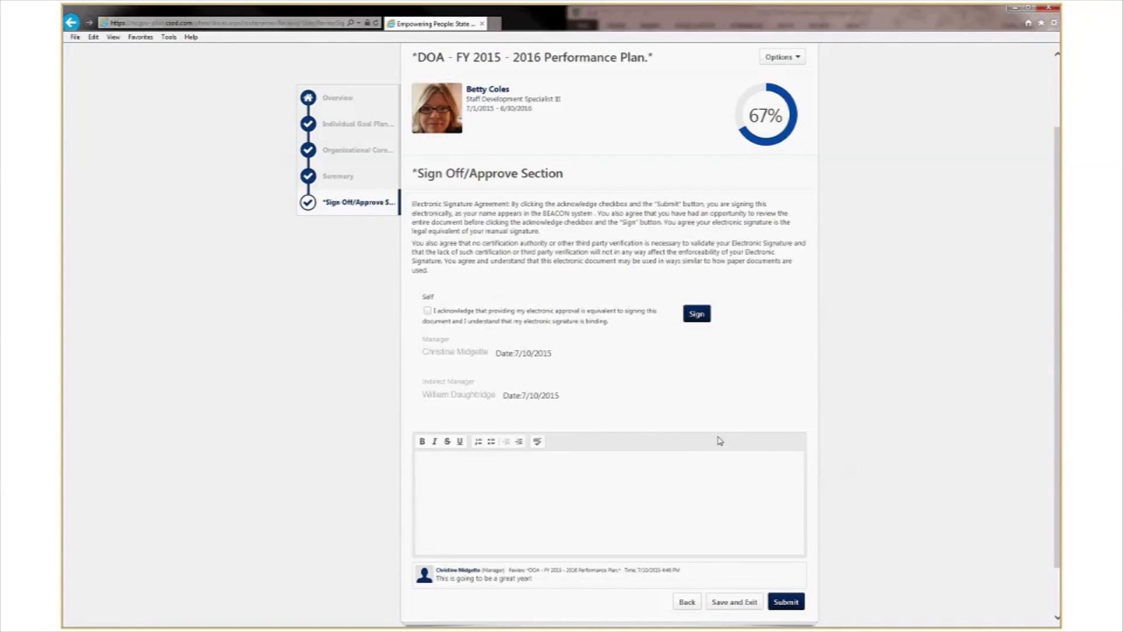
pyautogui.scroll(-1, 742, 373)
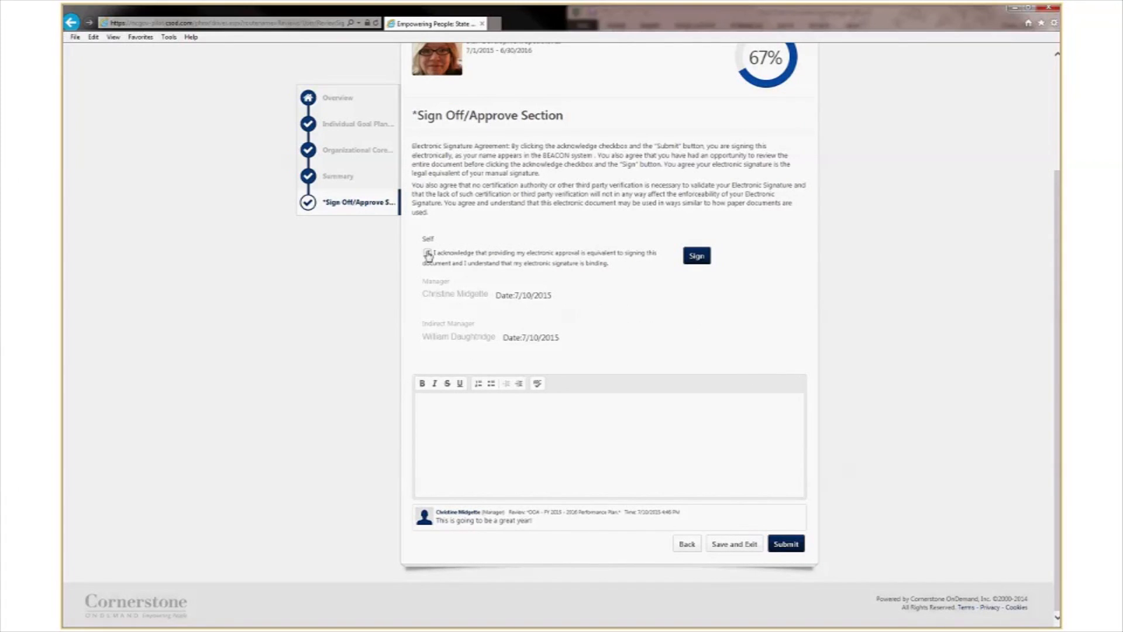
pyautogui.click(427, 253)
pyautogui.click(697, 256)
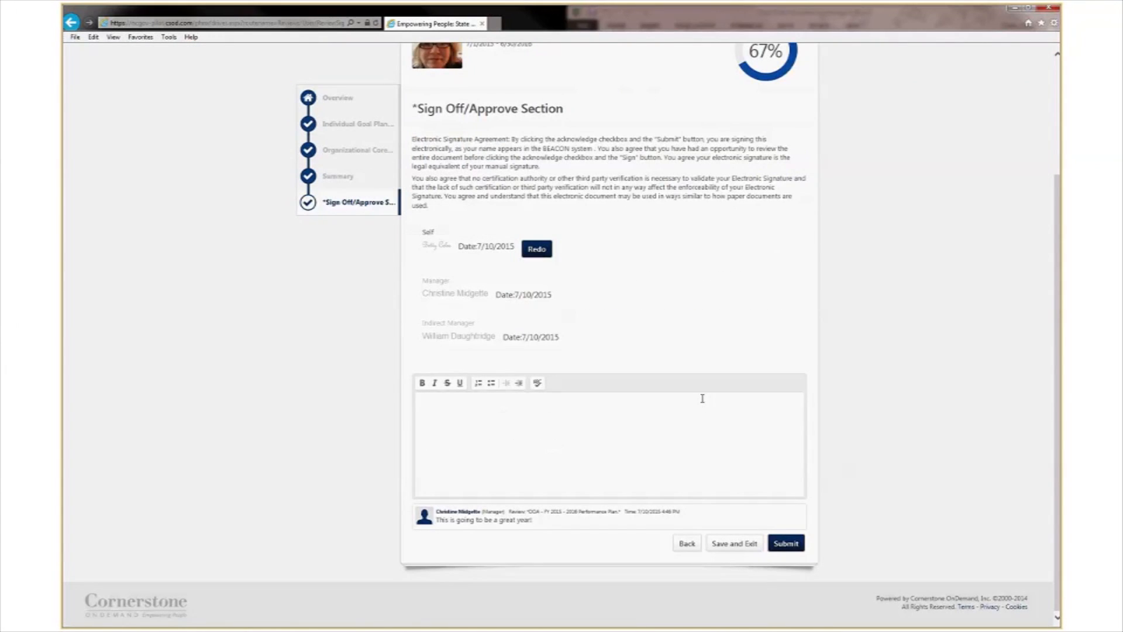
# Submit the employee sign-off and confirm it in the Submit Review dialog.
pyautogui.click(531, 419)
pyautogui.click(793, 545)
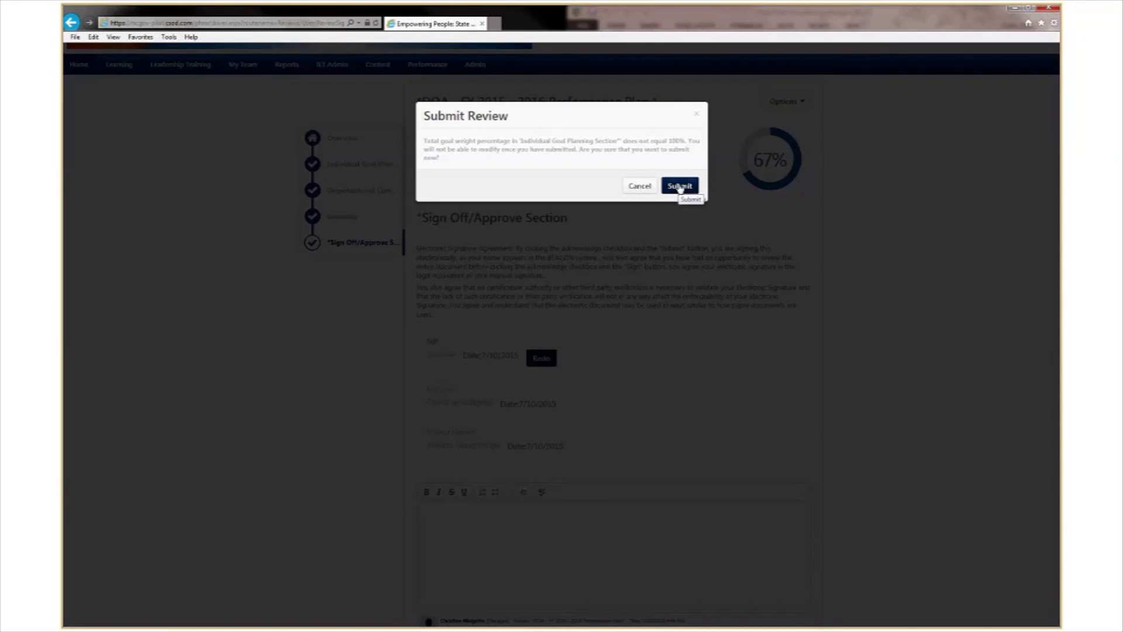
pyautogui.click(680, 186)
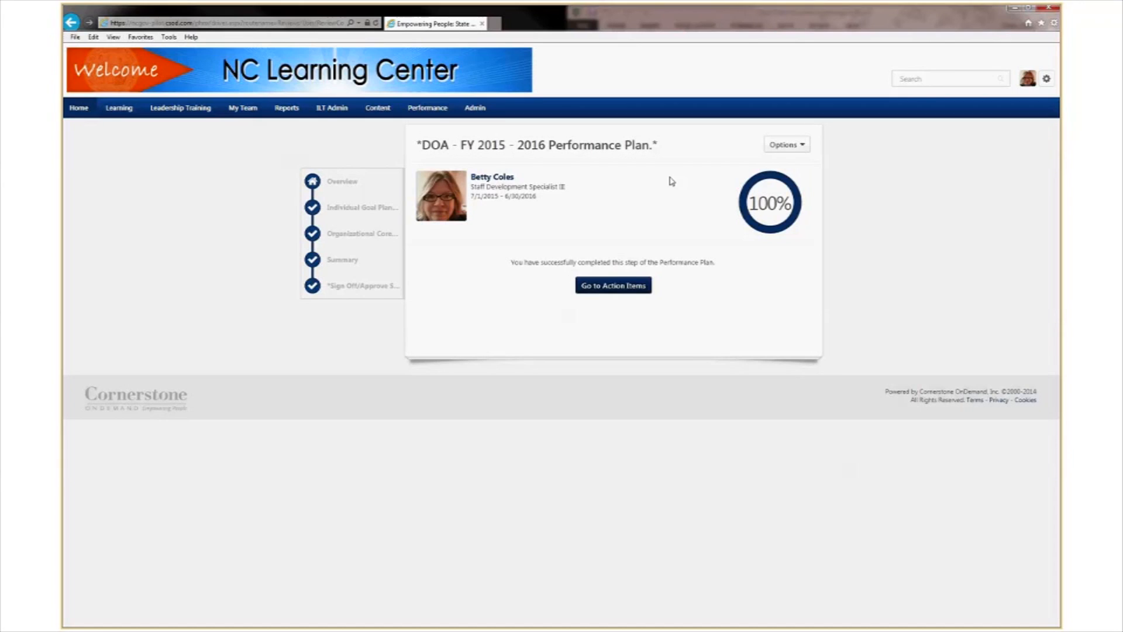
# Go to Performance > Performance Plans and show the My Personal Reviews tab.
pyautogui.moveTo(420, 108)
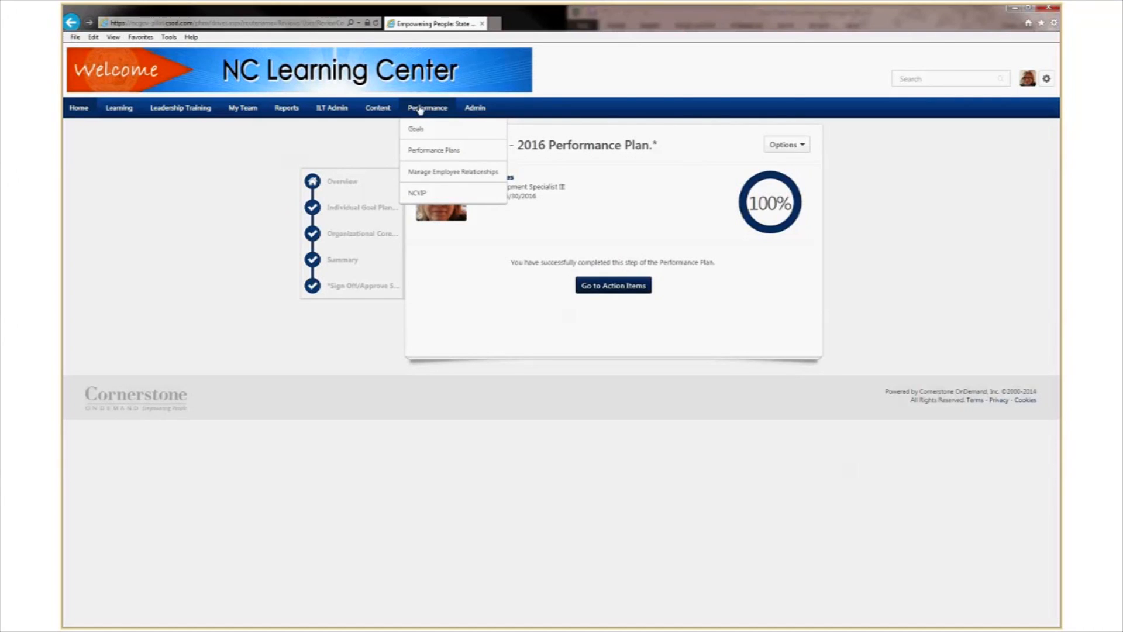
pyautogui.click(428, 151)
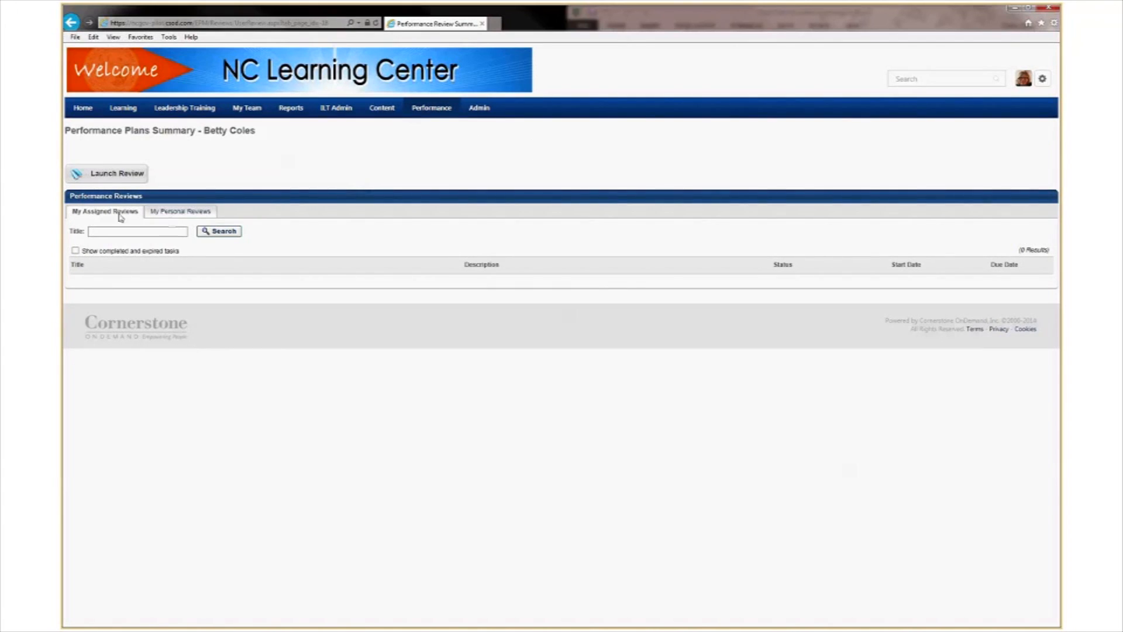
pyautogui.click(170, 215)
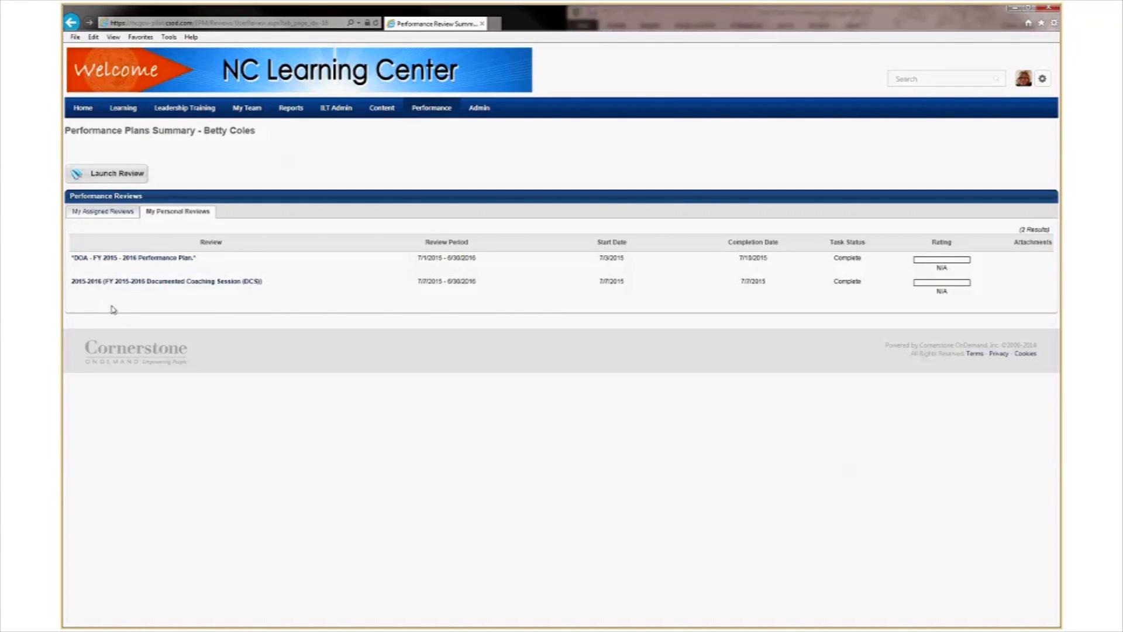
# Open the DOA FY 2015 - 2016 Performance Plan PDF and maximize the Reader window.
pyautogui.click(146, 263)
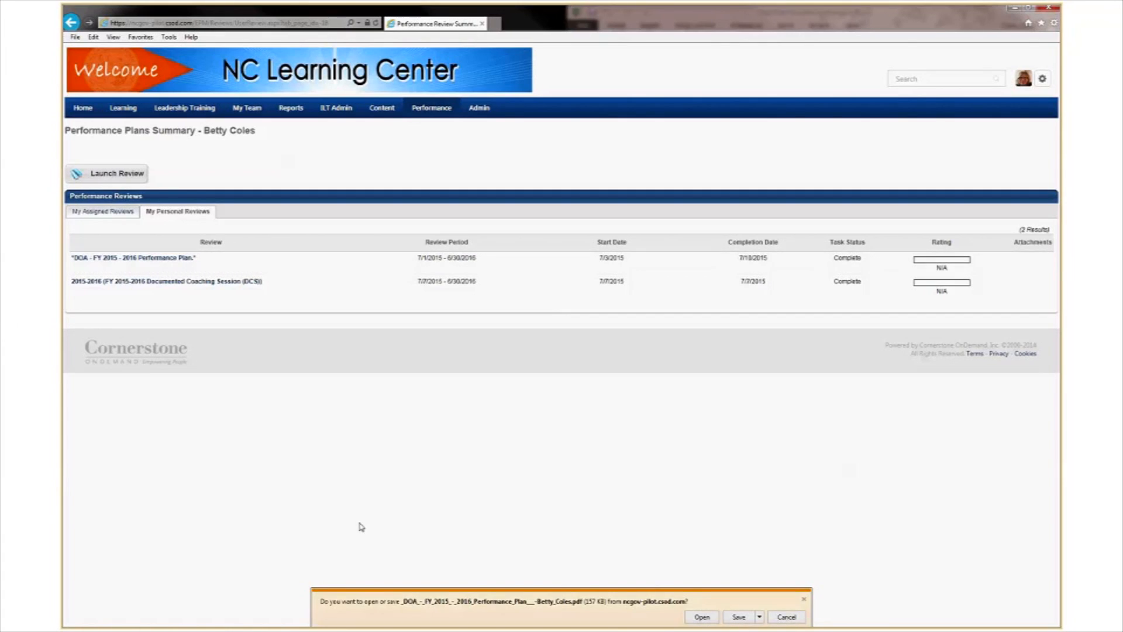
pyautogui.click(702, 617)
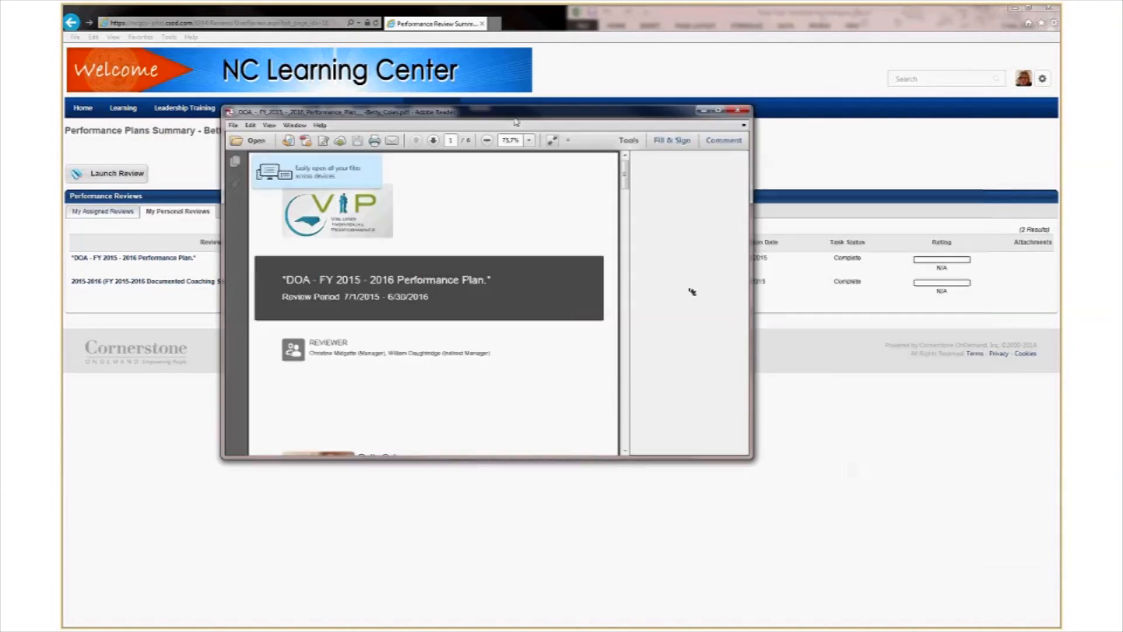
pyautogui.click(717, 111)
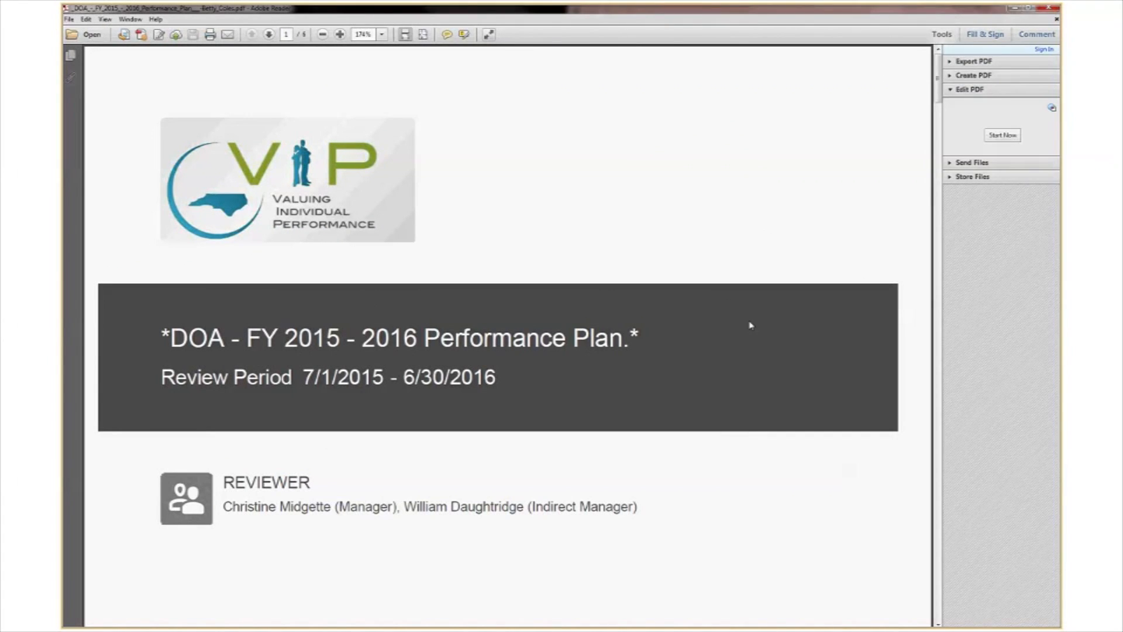
# Scroll through all six pages of the performance plan PDF in Adobe Reader.
pyautogui.scroll(-3, 750, 325)
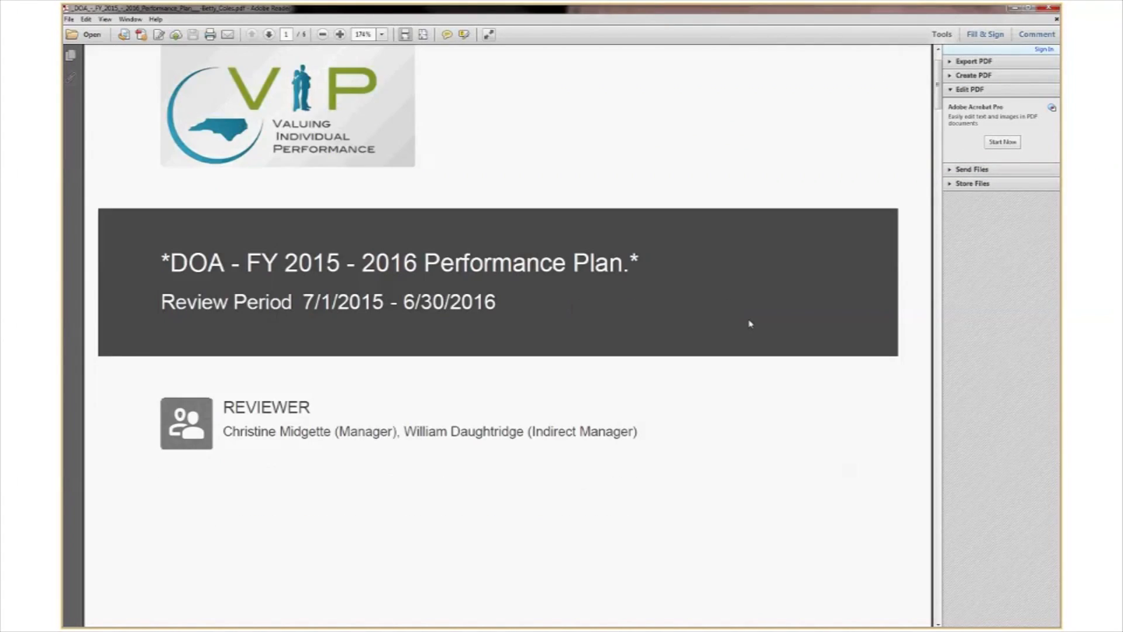
pyautogui.scroll(-6, 750, 324)
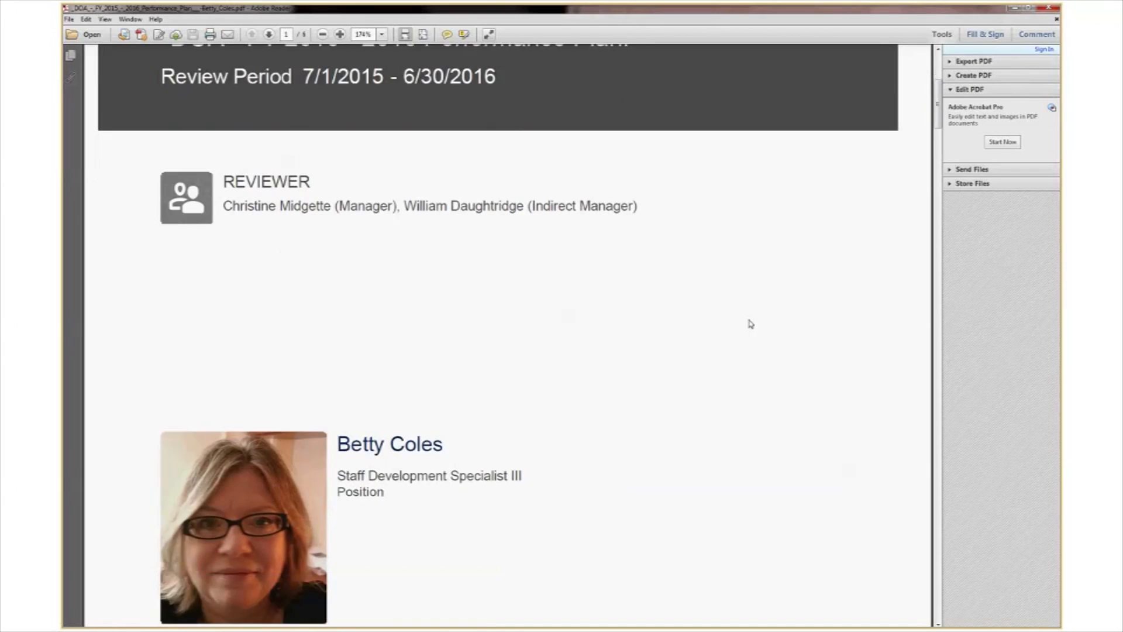
pyautogui.scroll(-4, 751, 323)
pyautogui.scroll(-5, 750, 323)
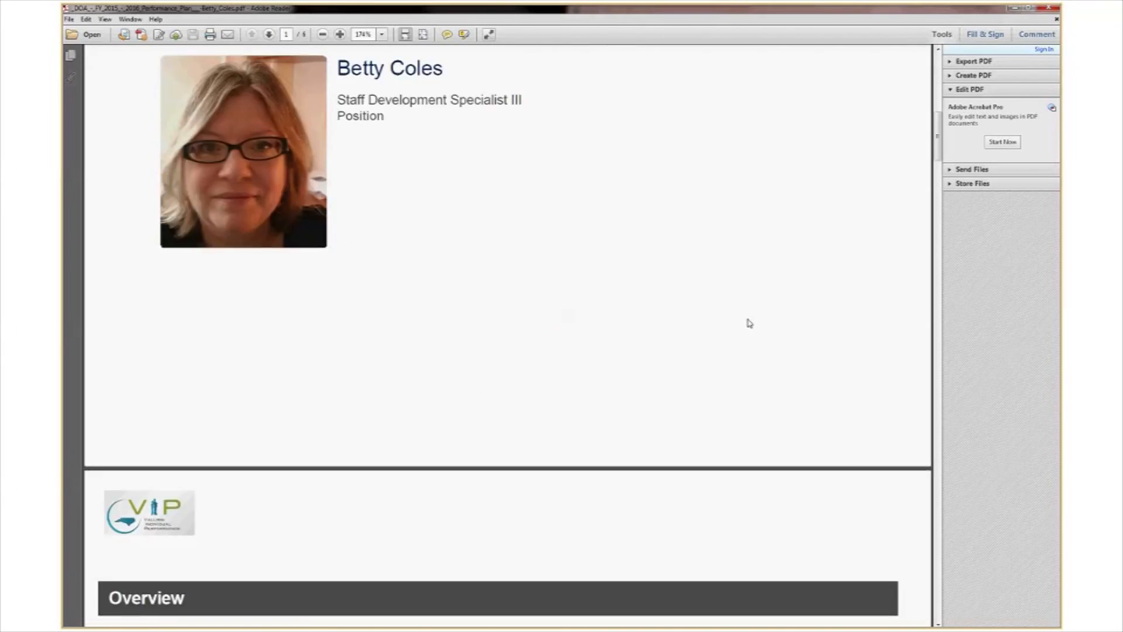
pyautogui.scroll(-10, 750, 324)
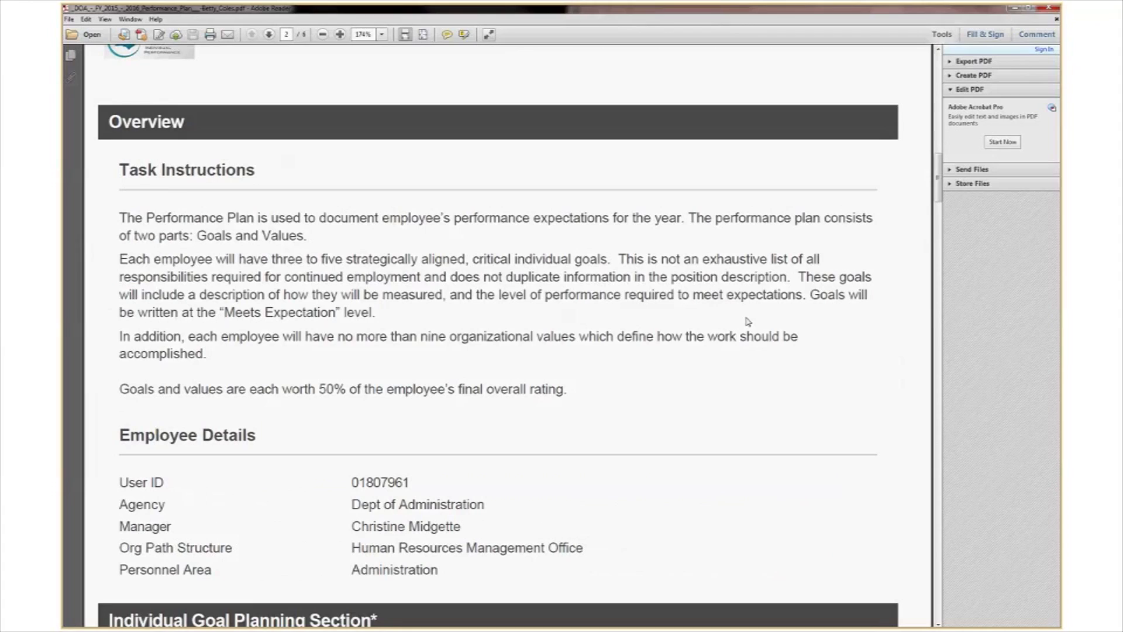
pyautogui.scroll(-4, 748, 321)
pyautogui.scroll(-4, 740, 322)
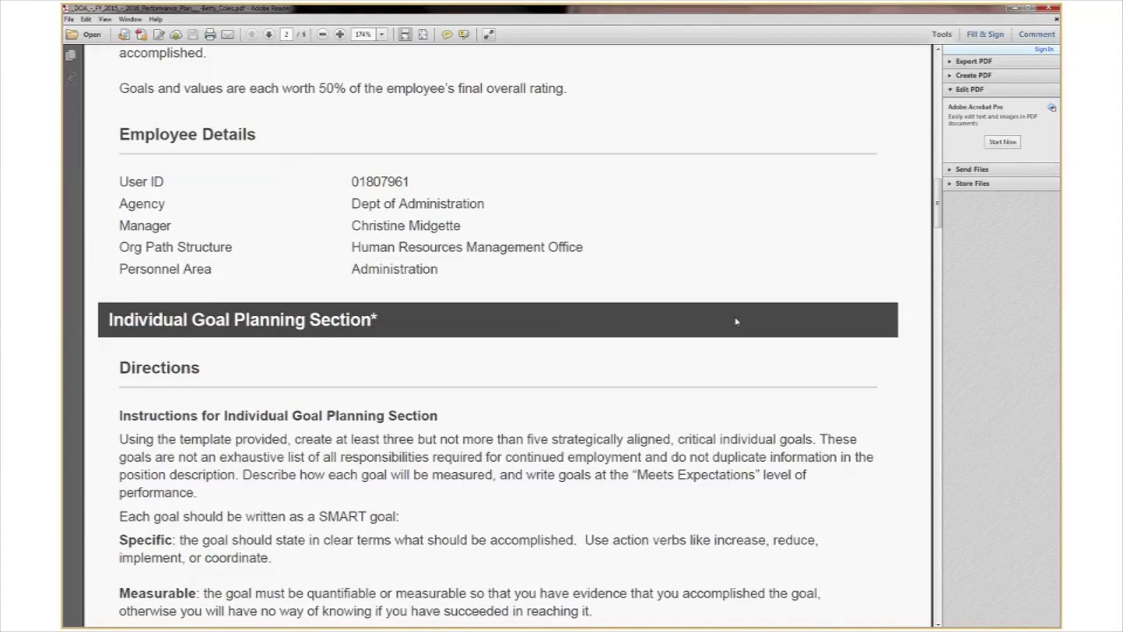
pyautogui.scroll(-6, 736, 322)
pyautogui.scroll(-3, 732, 317)
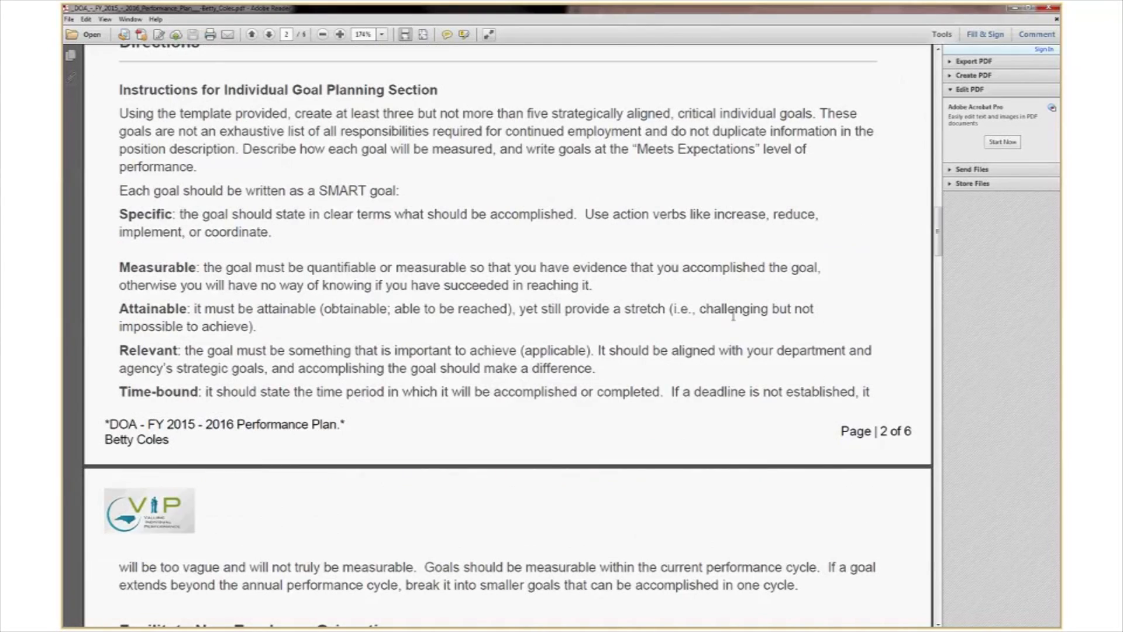
pyautogui.scroll(-8, 733, 316)
pyautogui.scroll(-2, 735, 322)
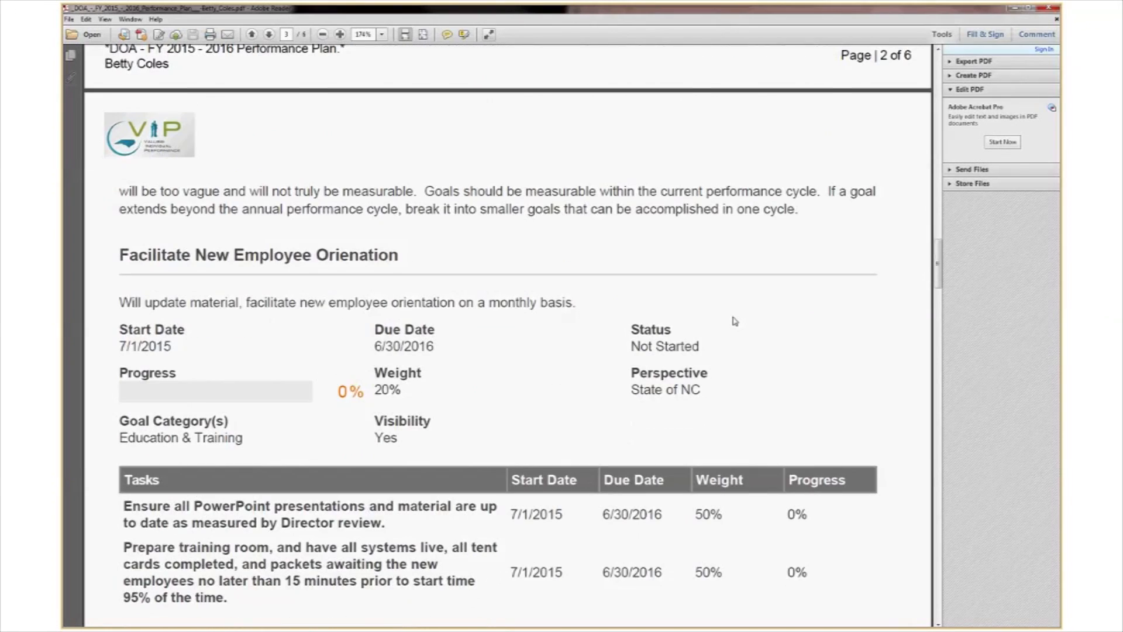
pyautogui.scroll(-2, 735, 321)
pyautogui.scroll(-1, 735, 321)
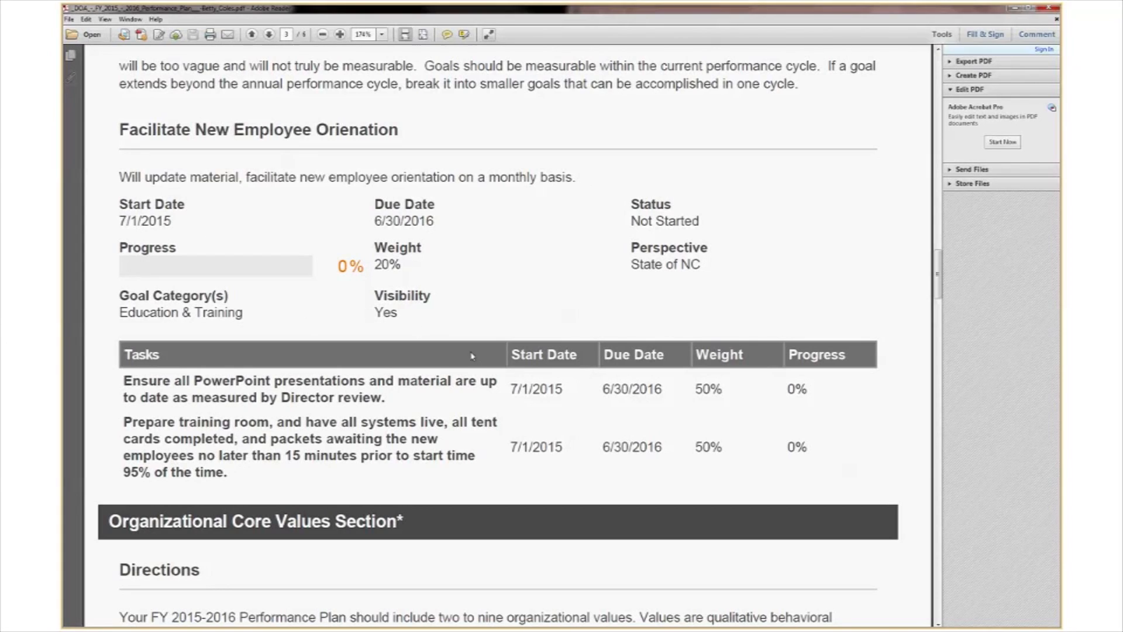
pyautogui.scroll(-3, 473, 355)
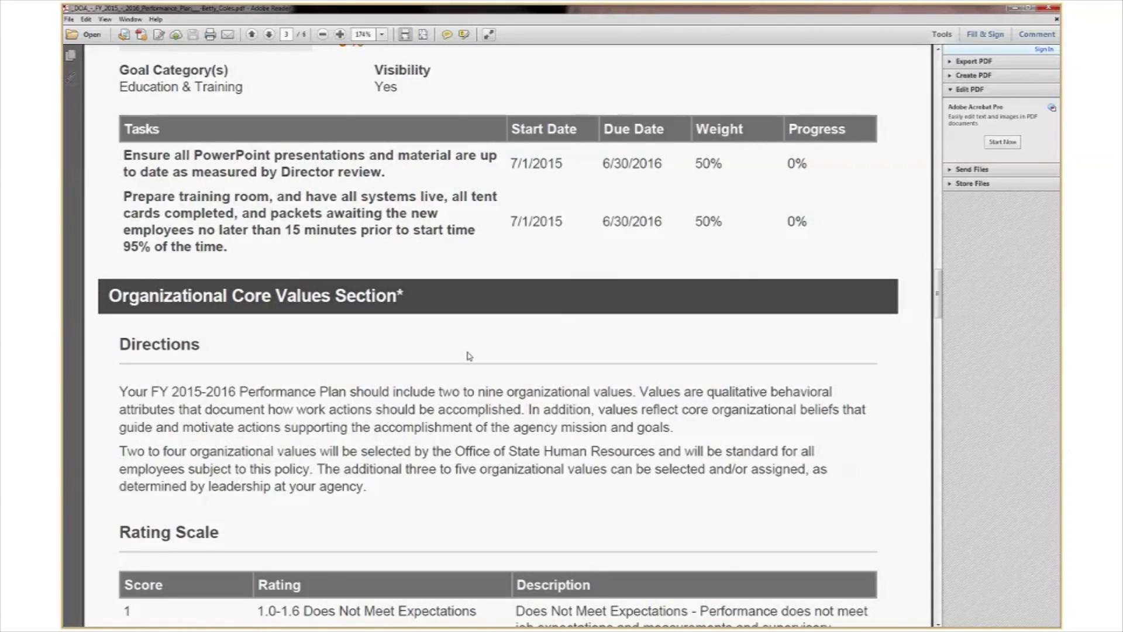
pyautogui.scroll(-3, 464, 350)
pyautogui.scroll(-2, 462, 346)
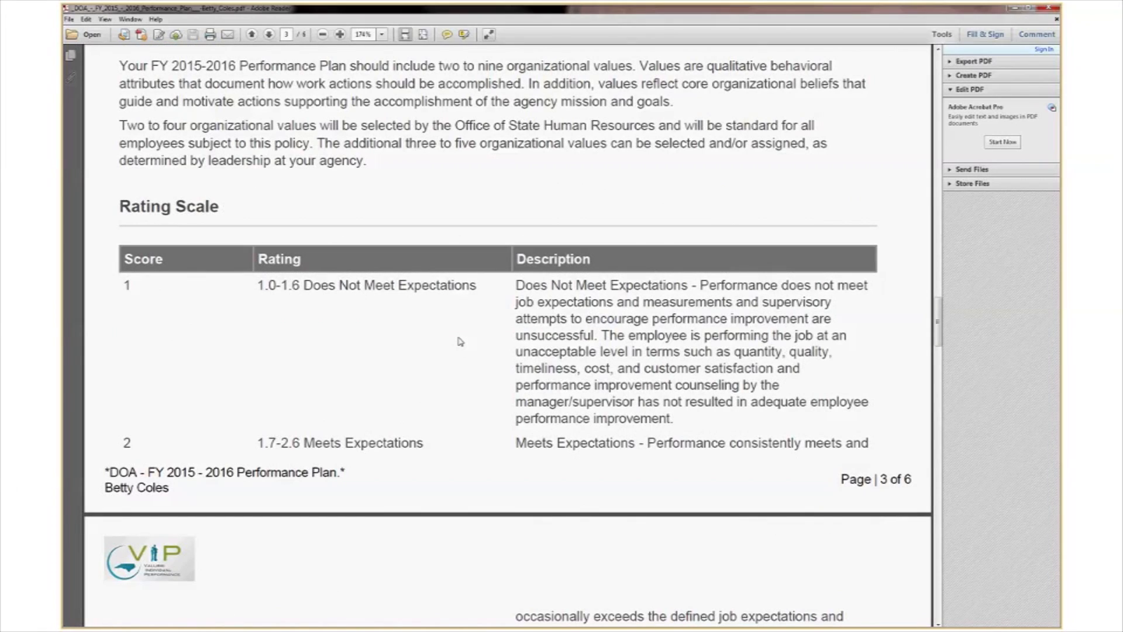
pyautogui.scroll(-1, 460, 342)
pyautogui.scroll(-2, 934, 339)
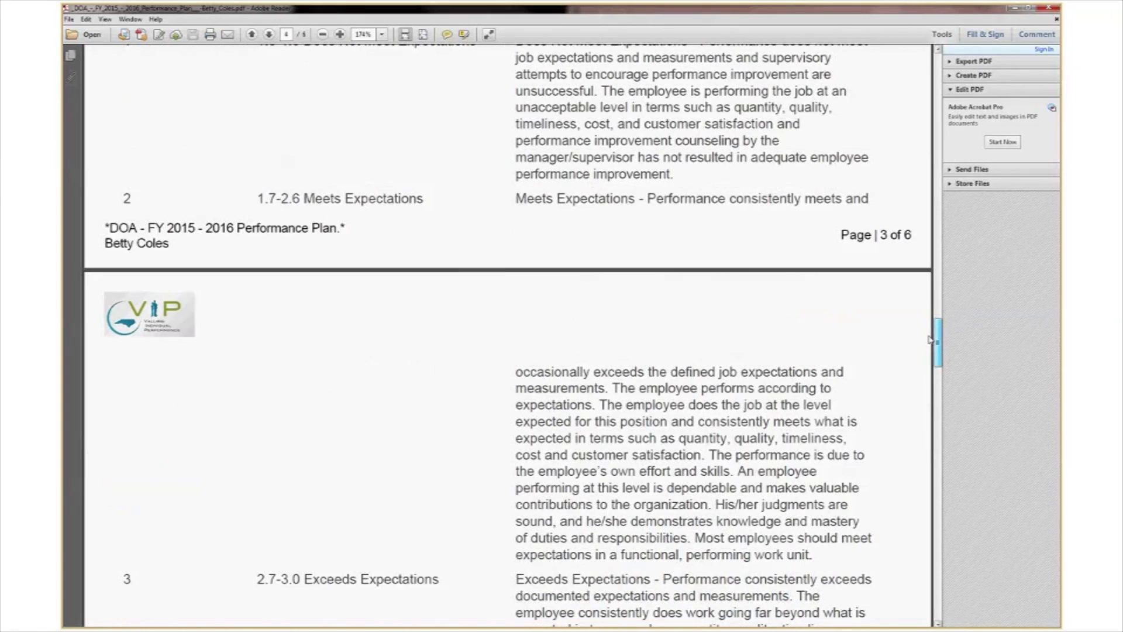
pyautogui.moveTo(929, 340); pyautogui.dragTo(923, 399)
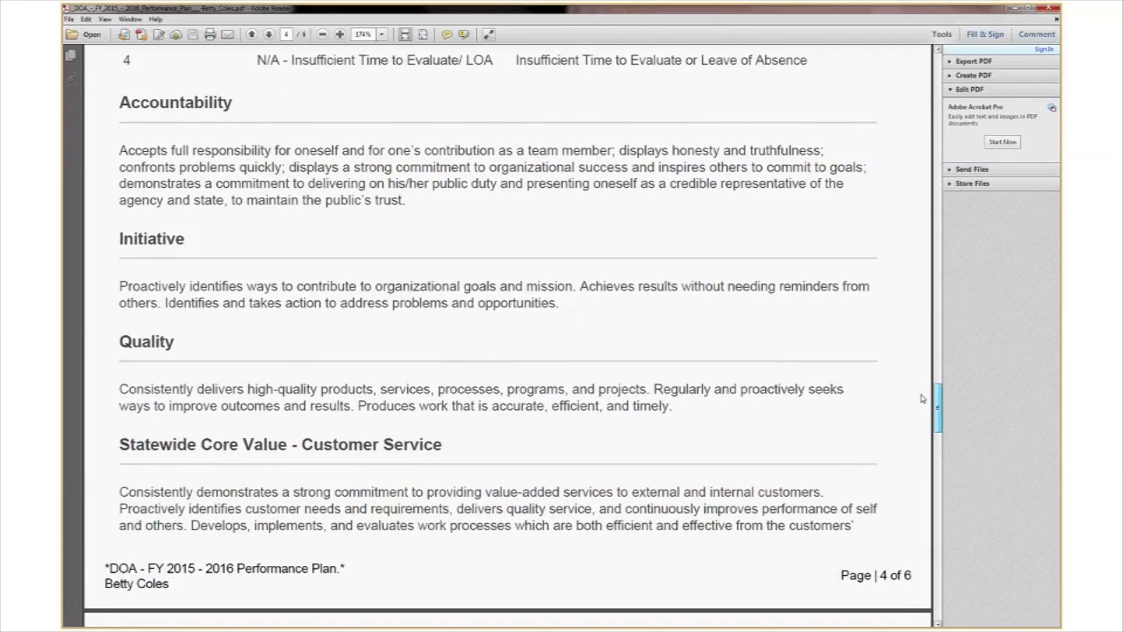
pyautogui.scroll(-5, 922, 398)
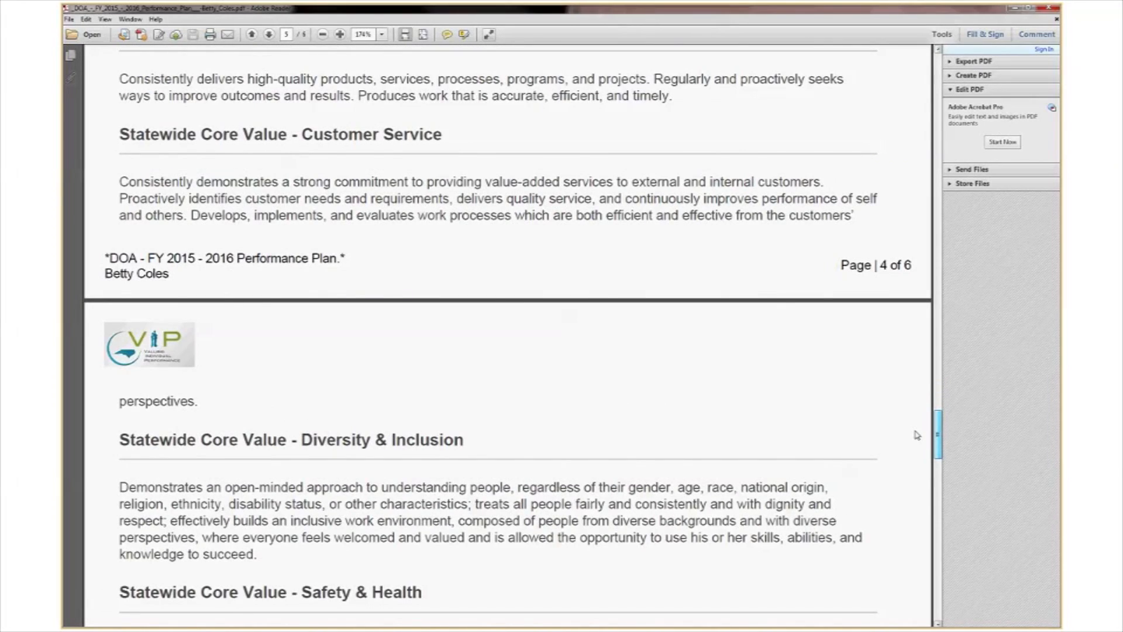
pyautogui.scroll(-6, 917, 434)
pyautogui.scroll(-12, 918, 457)
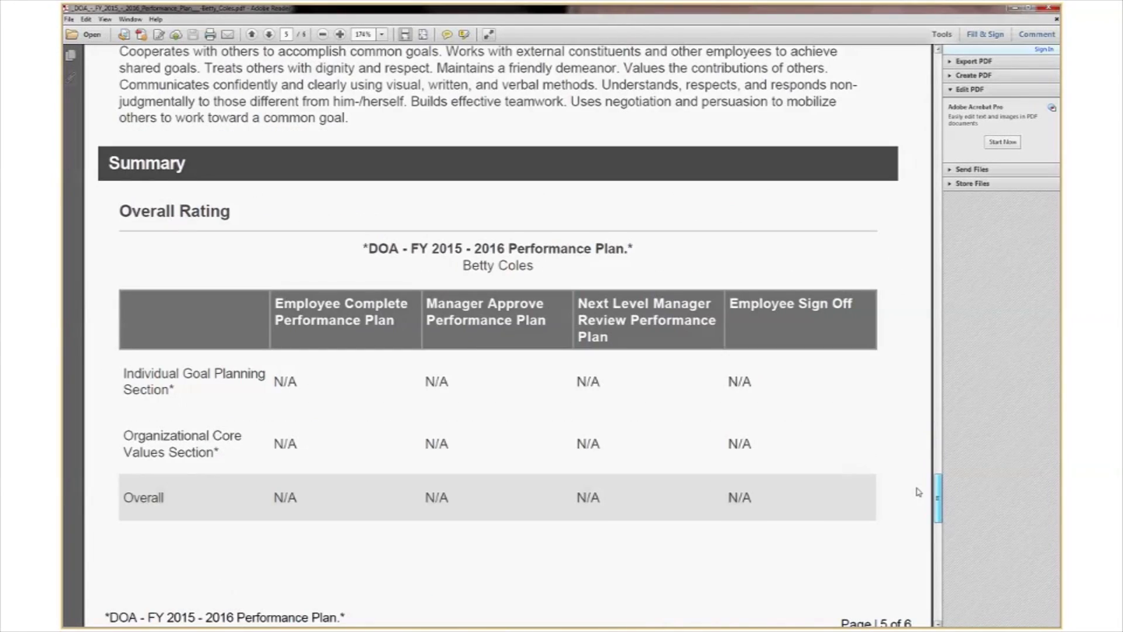
pyautogui.scroll(-5, 917, 518)
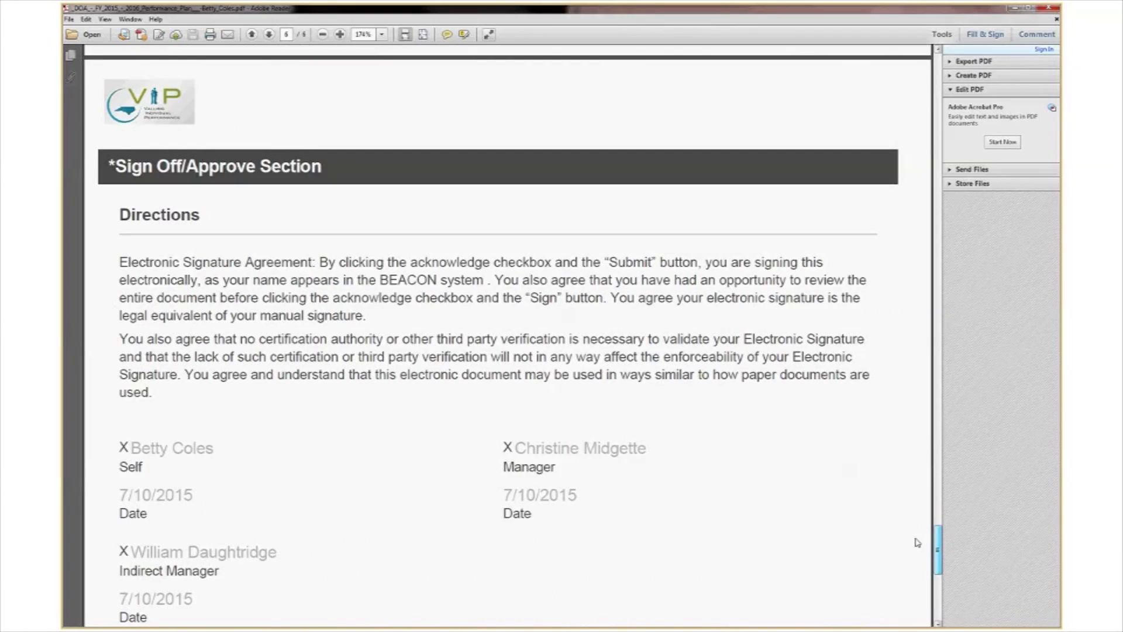
pyautogui.scroll(-4, 917, 542)
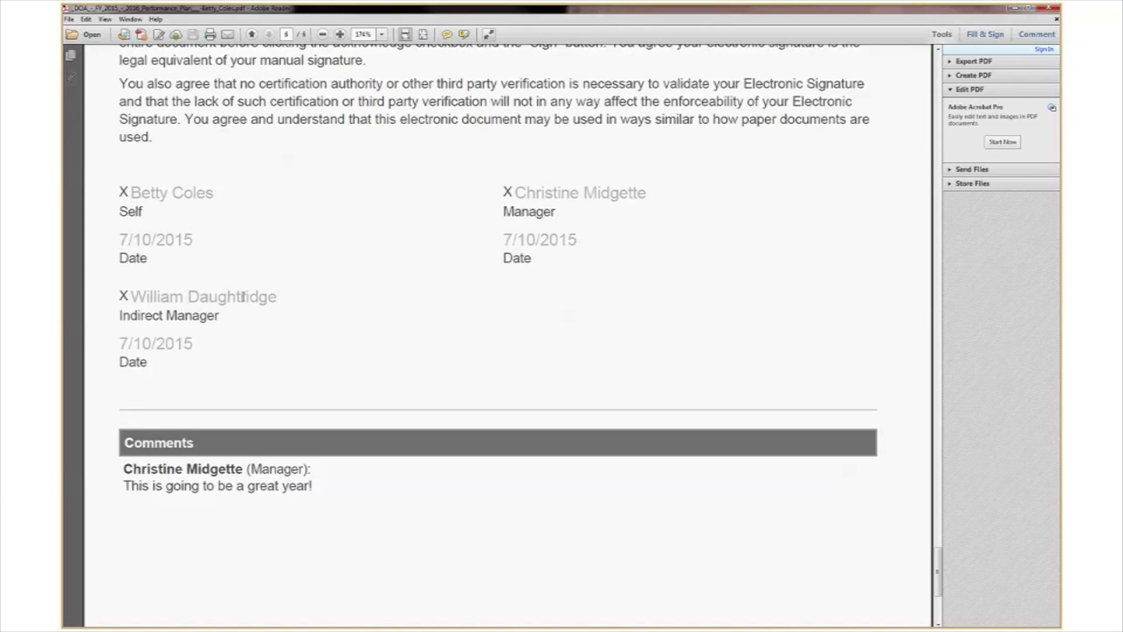
pyautogui.scroll(-3, 529, 454)
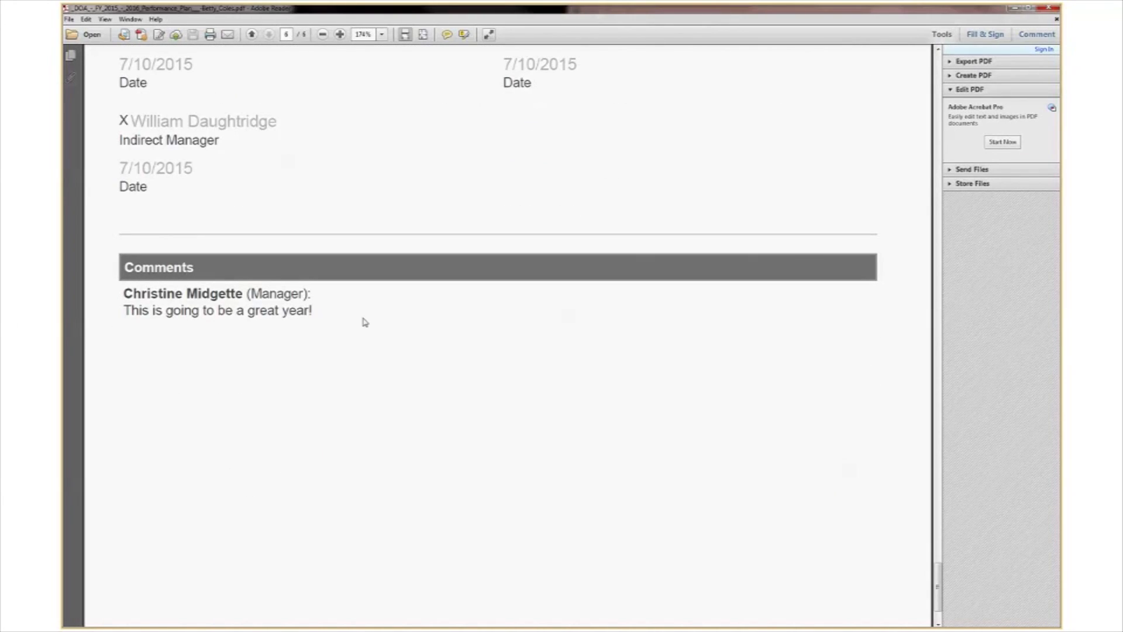
pyautogui.scroll(-2, 359, 353)
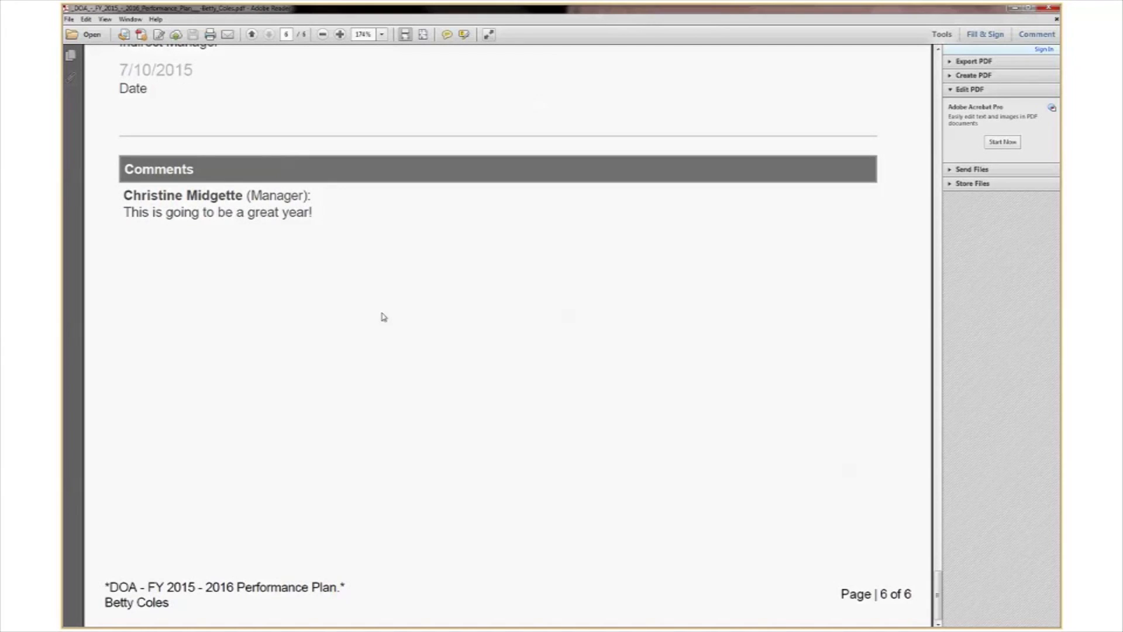
# Close Adobe Reader and return to the Learning Center via Home > Welcome.
pyautogui.click(1051, 10)
pyautogui.moveTo(88, 110)
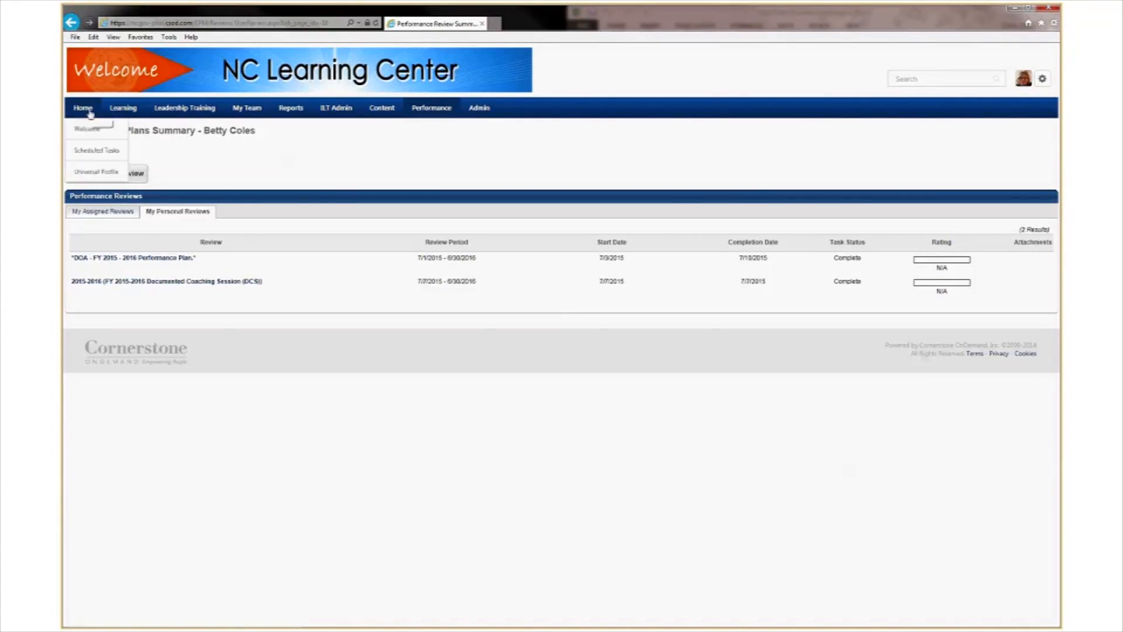
pyautogui.click(88, 128)
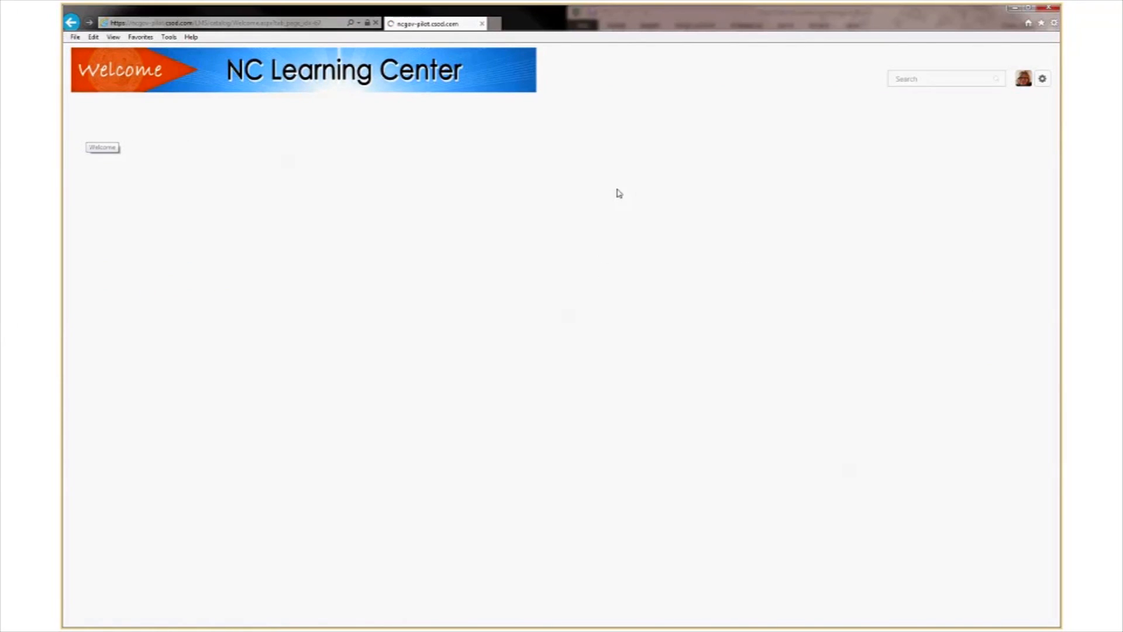